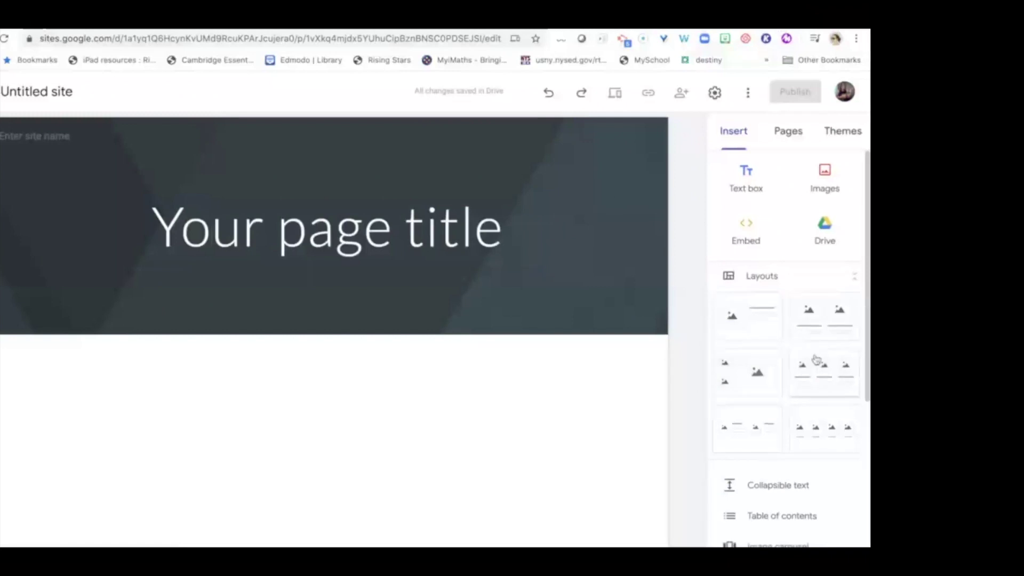
Add a new page to the site, leaving it unnamed as 'Untitled page'.
scroll(770, 400, "down", 1)
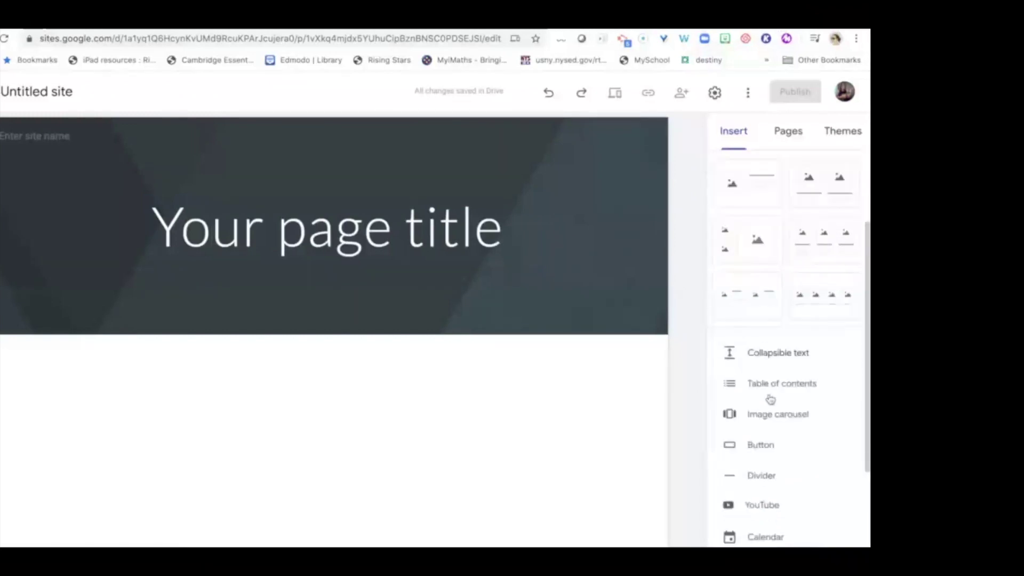
scroll(779, 372, "down", 1)
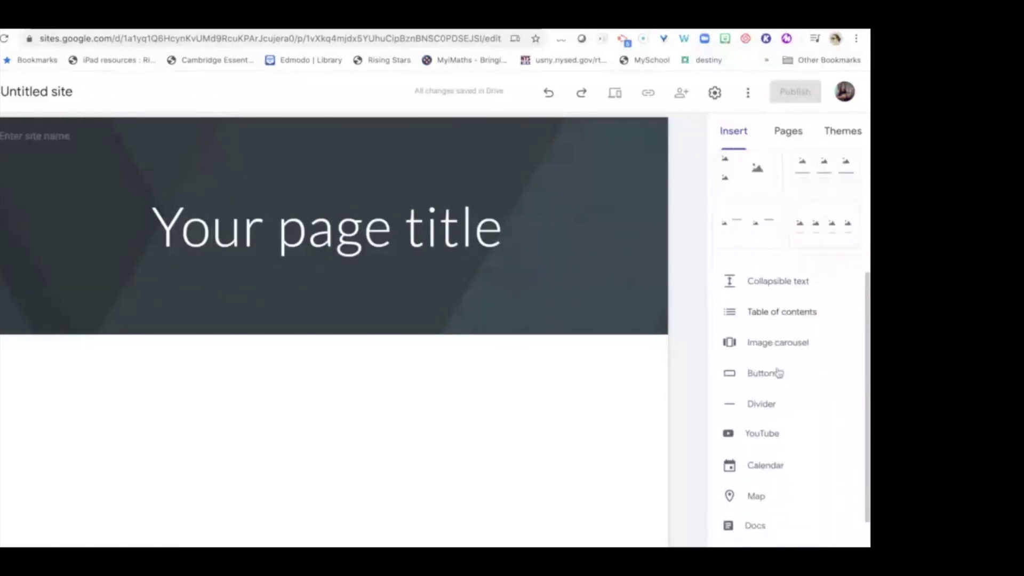
scroll(773, 345, "down", 2)
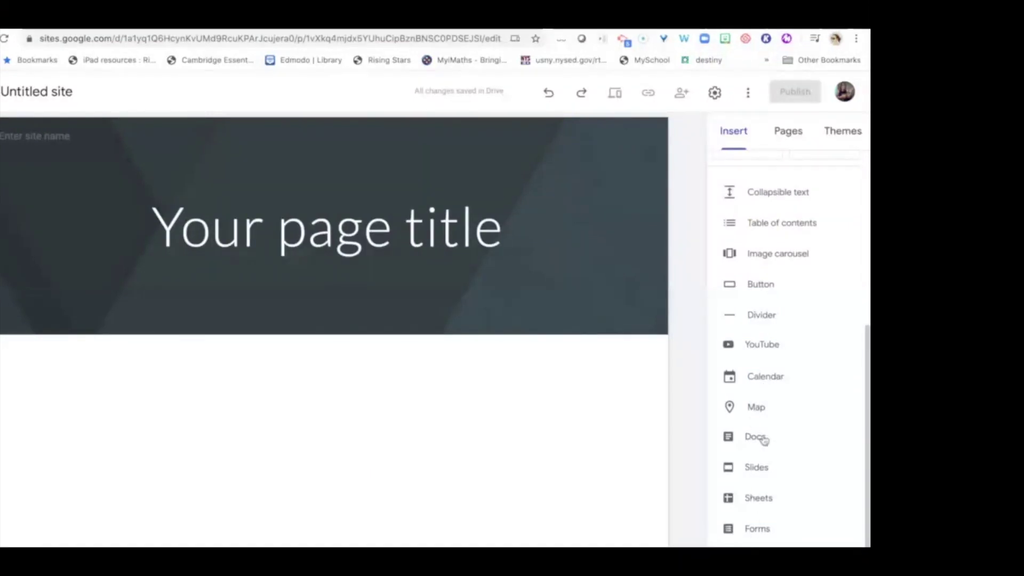
scroll(763, 439, "up", 6)
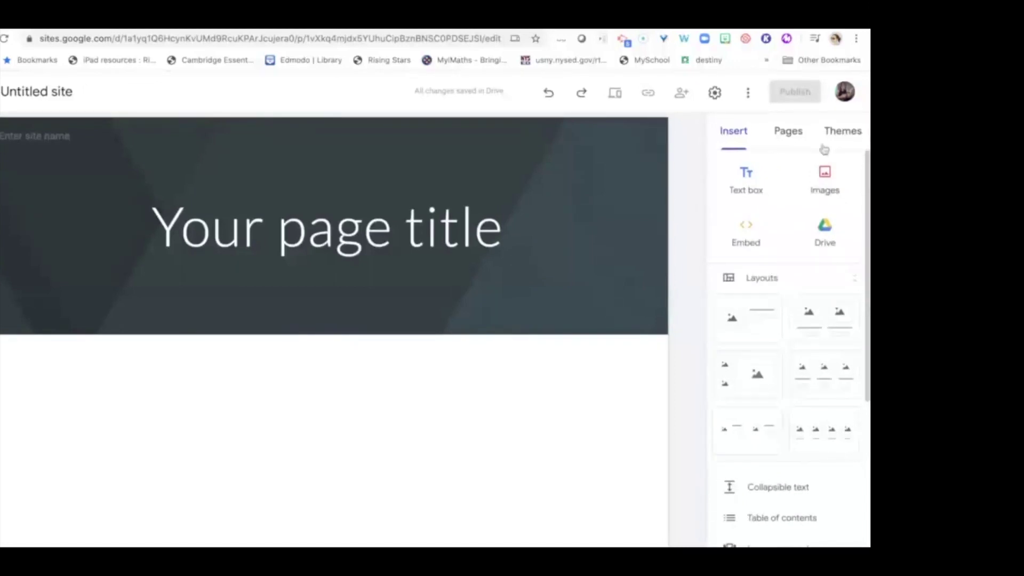
left_click(787, 138)
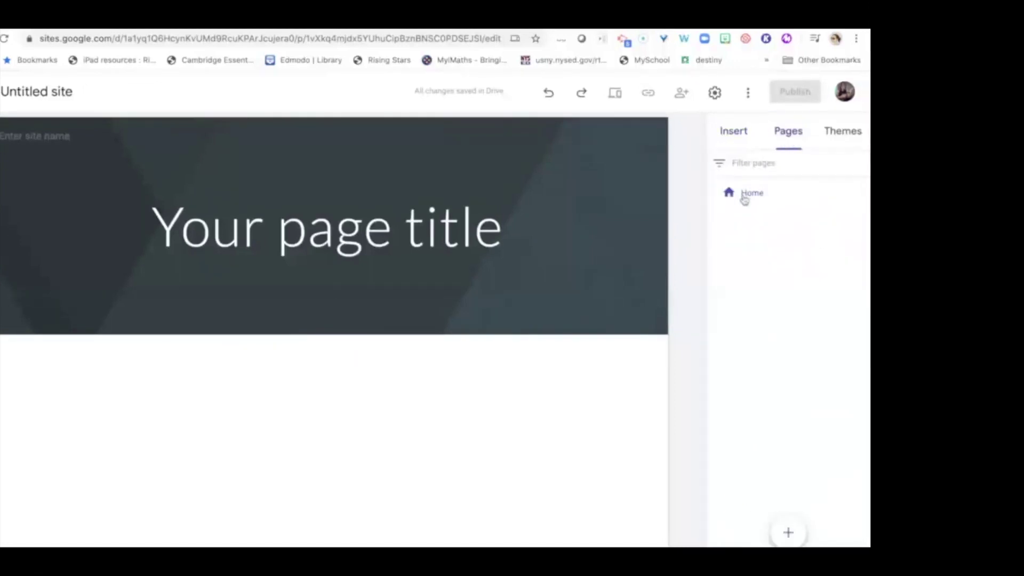
left_click(789, 532)
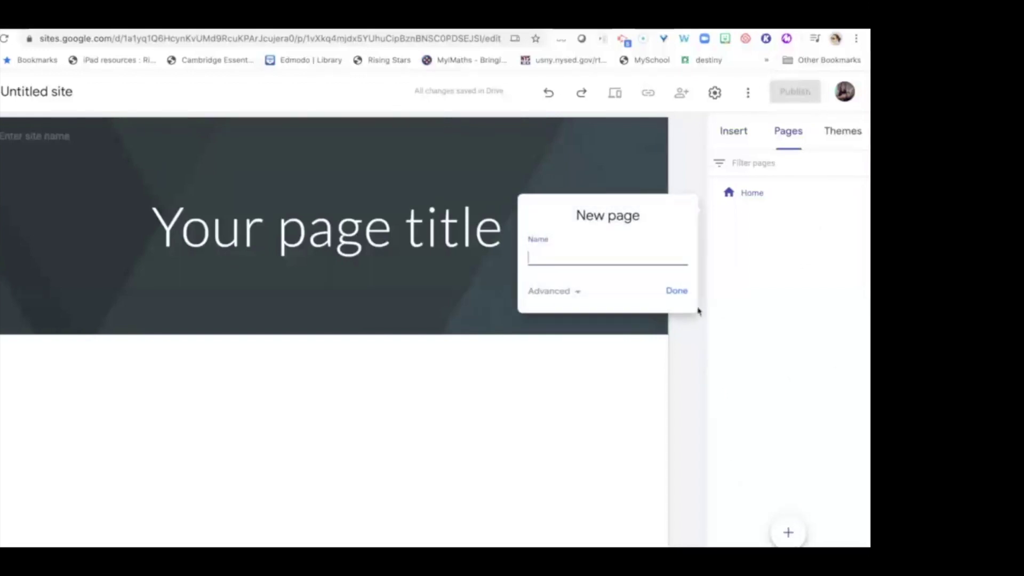
left_click(676, 291)
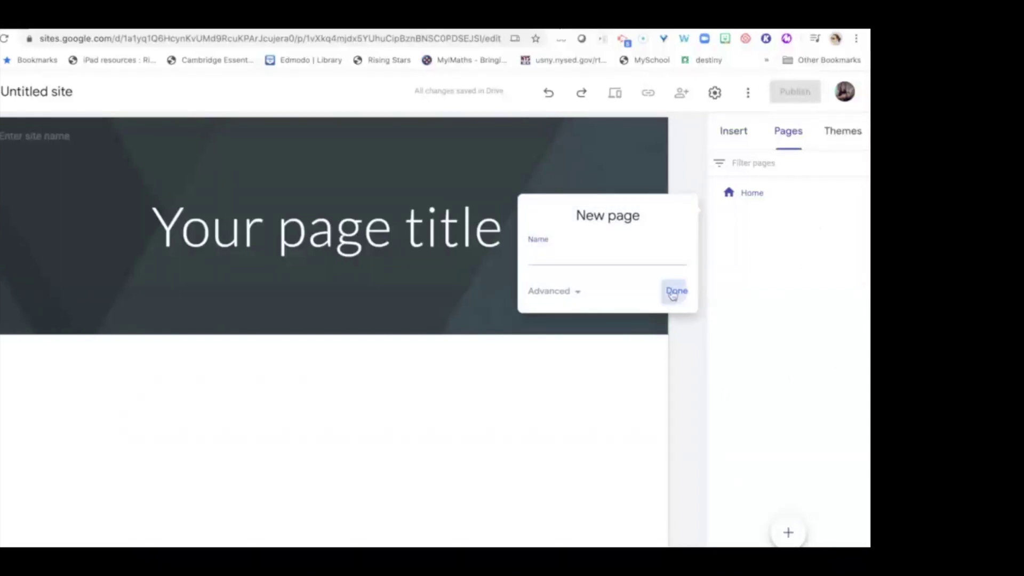
Bring up the site theme choices.
left_click(842, 133)
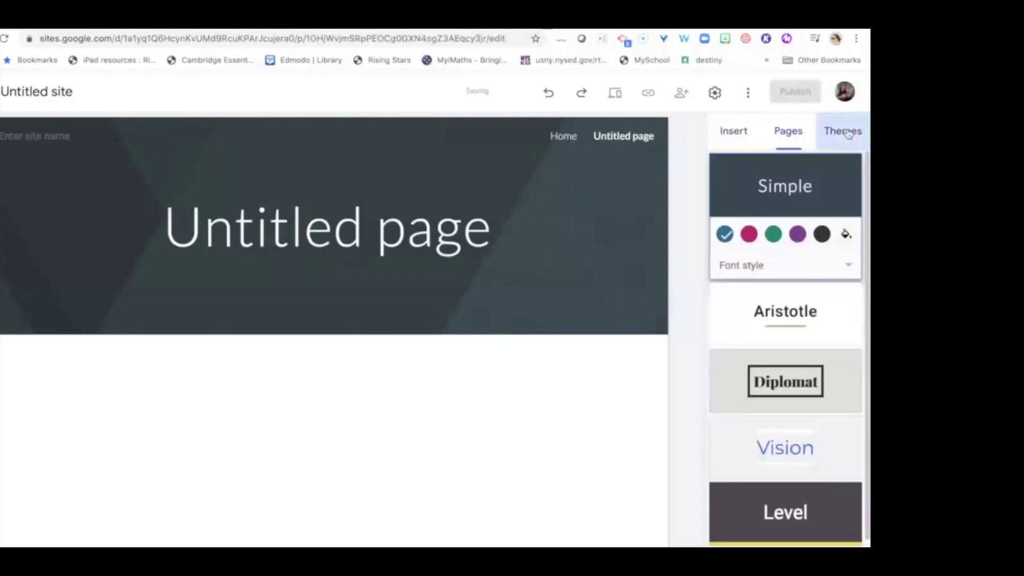
scroll(788, 427, "down", 1)
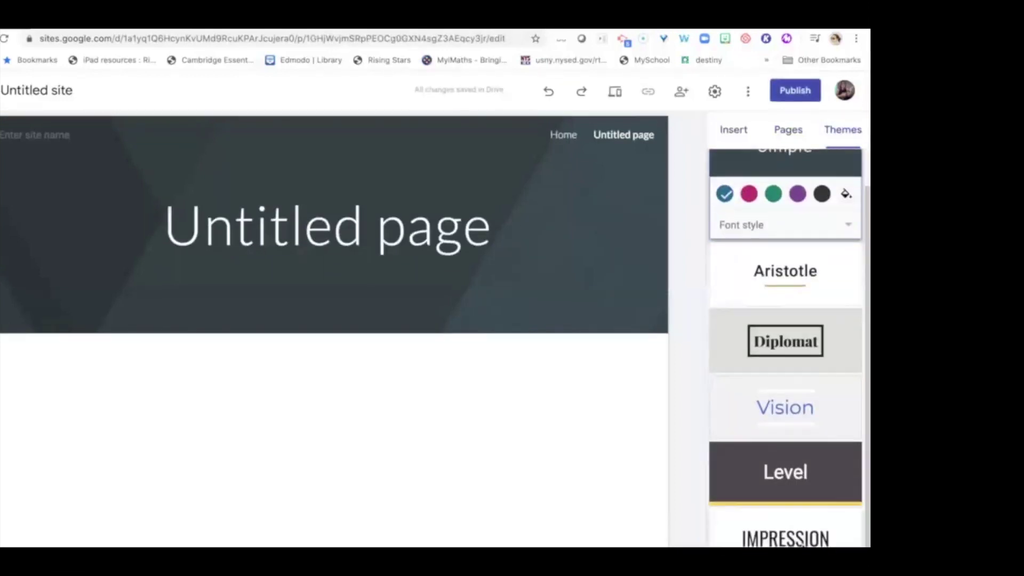
scroll(799, 509, "up", 1)
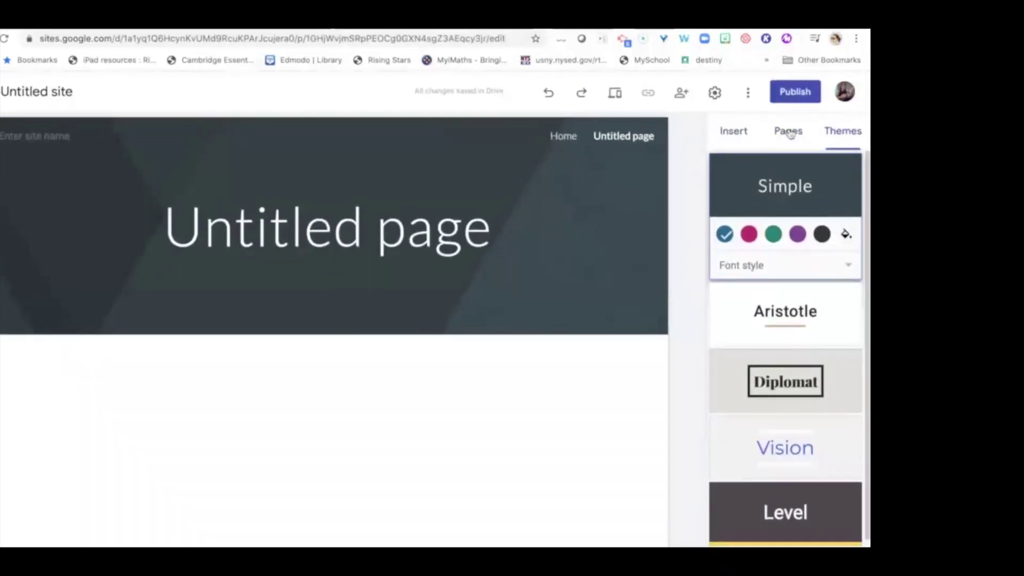
Revisit the How to Access Google Sites slide, then reopen the Untitled site from recent sites.
left_click(789, 134)
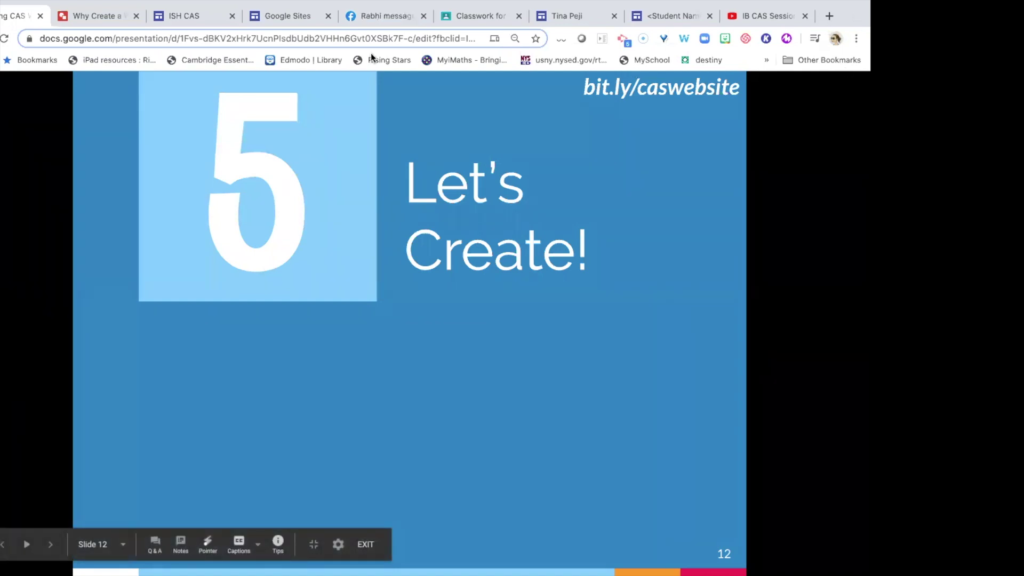
left_click(281, 17)
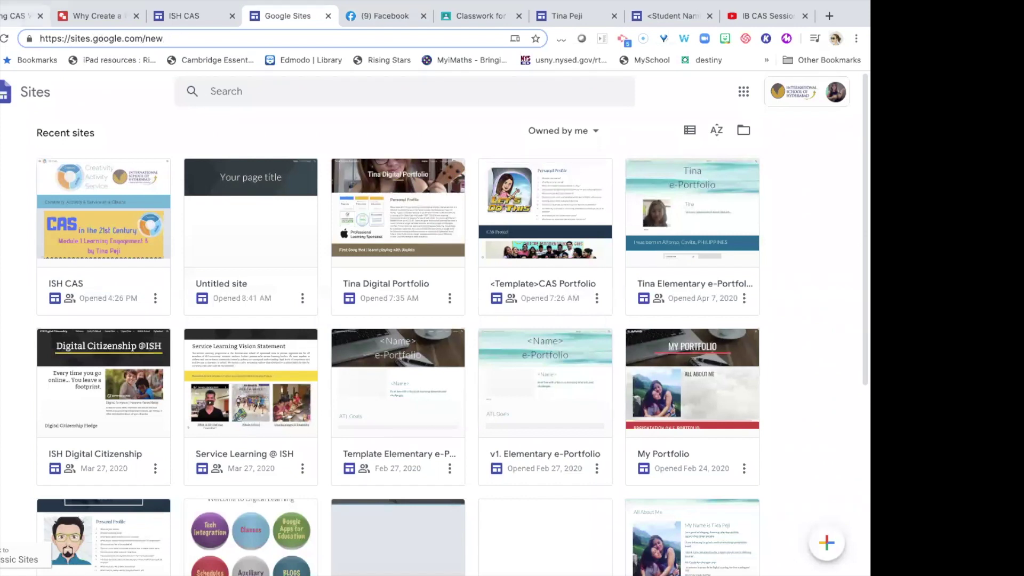
left_click(17, 16)
key("Left")
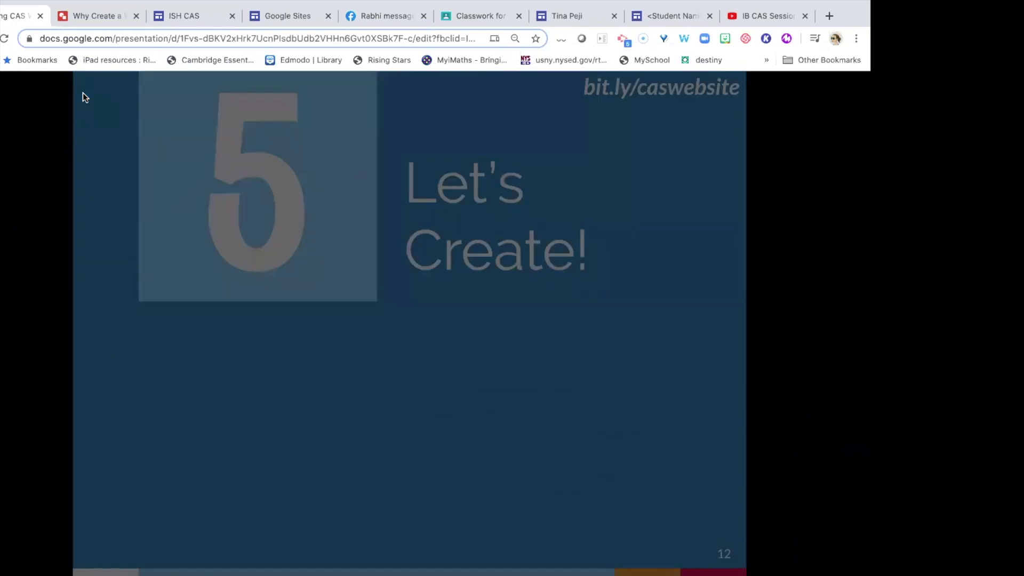
key("Left")
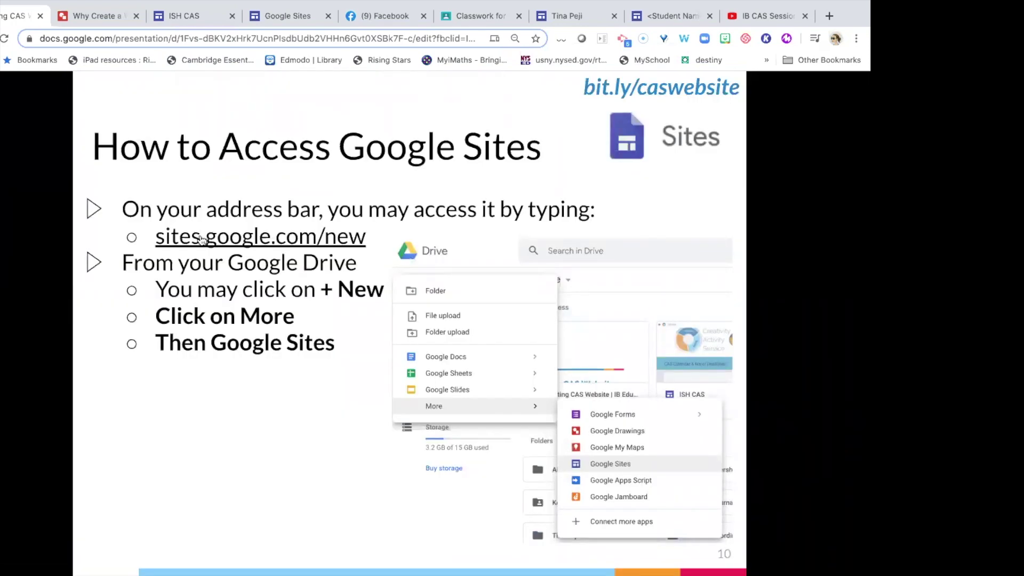
left_click(271, 17)
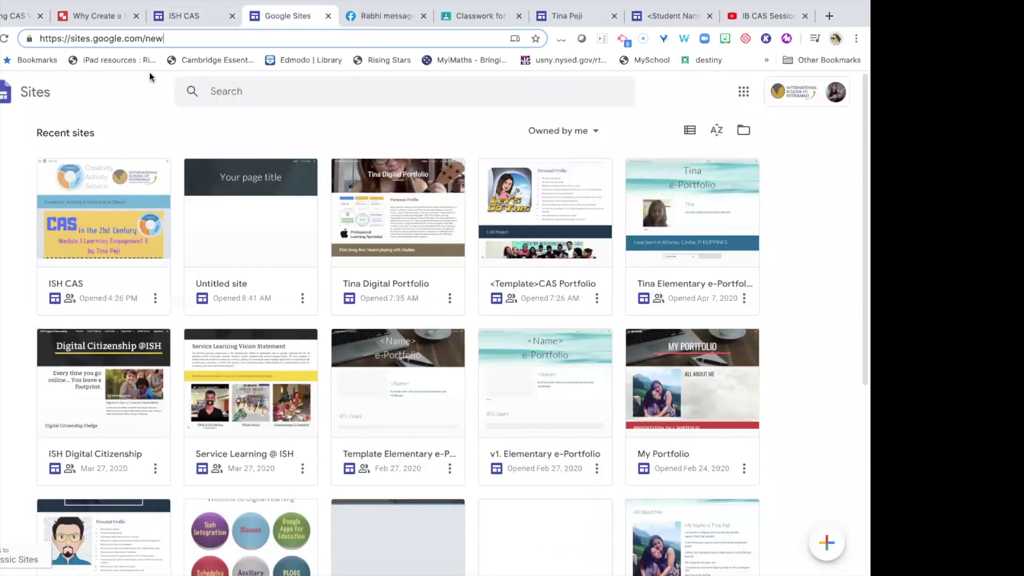
left_click(248, 257)
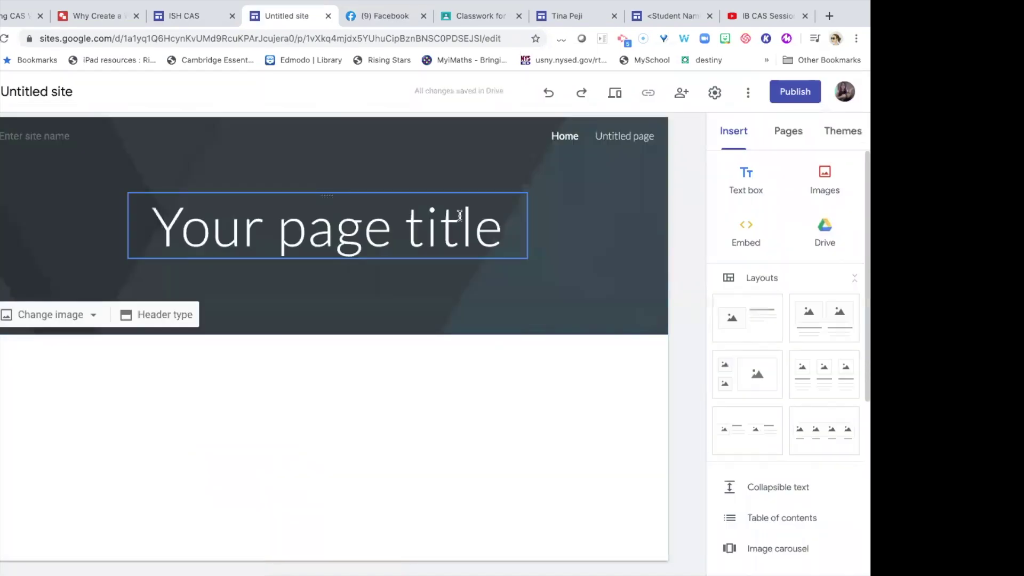
Name the site 'CAS Website Session' and change the header title to 'CAS Website'.
left_click(102, 98)
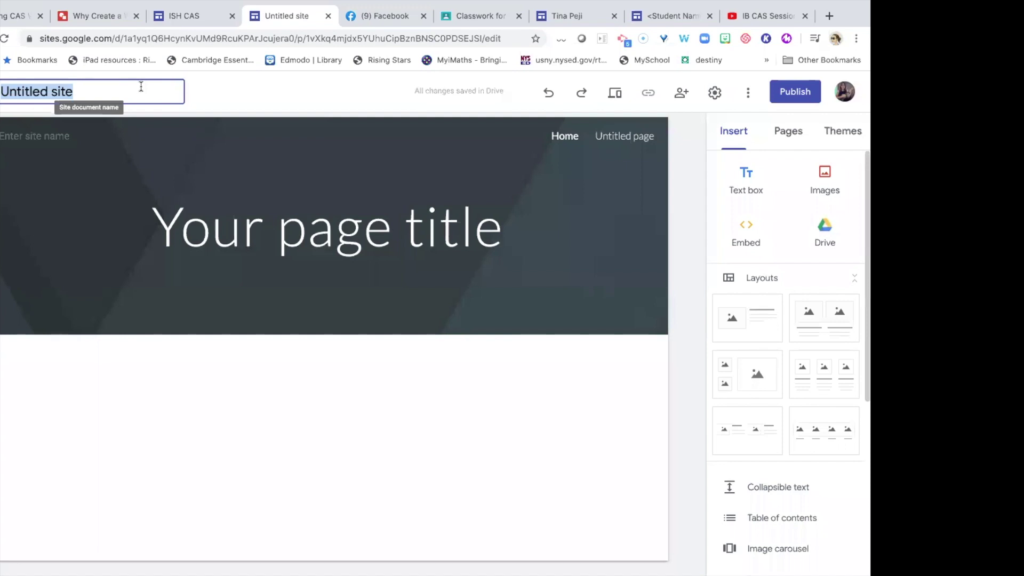
type("CAS ")
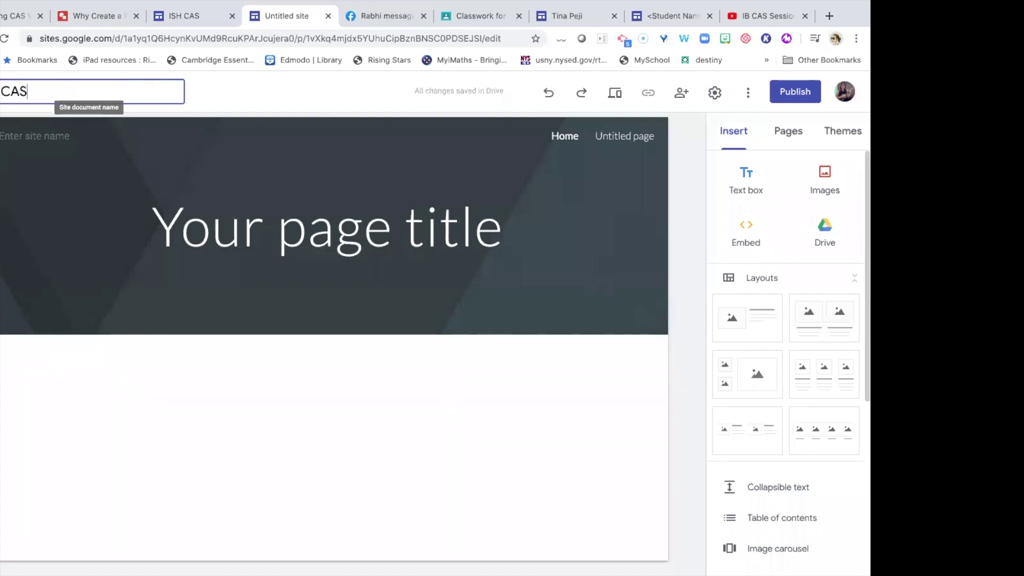
type("Website Session")
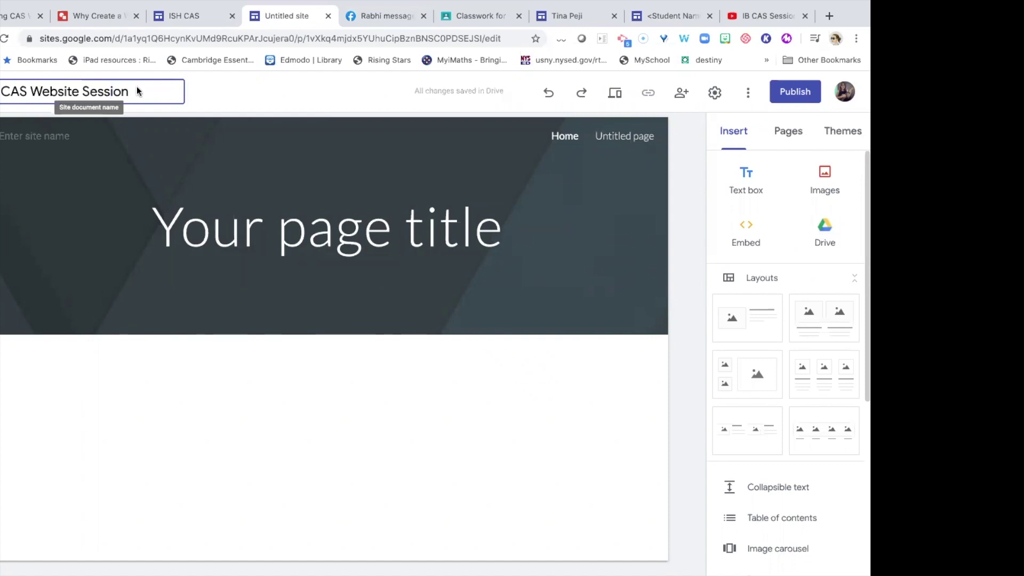
left_click(263, 227)
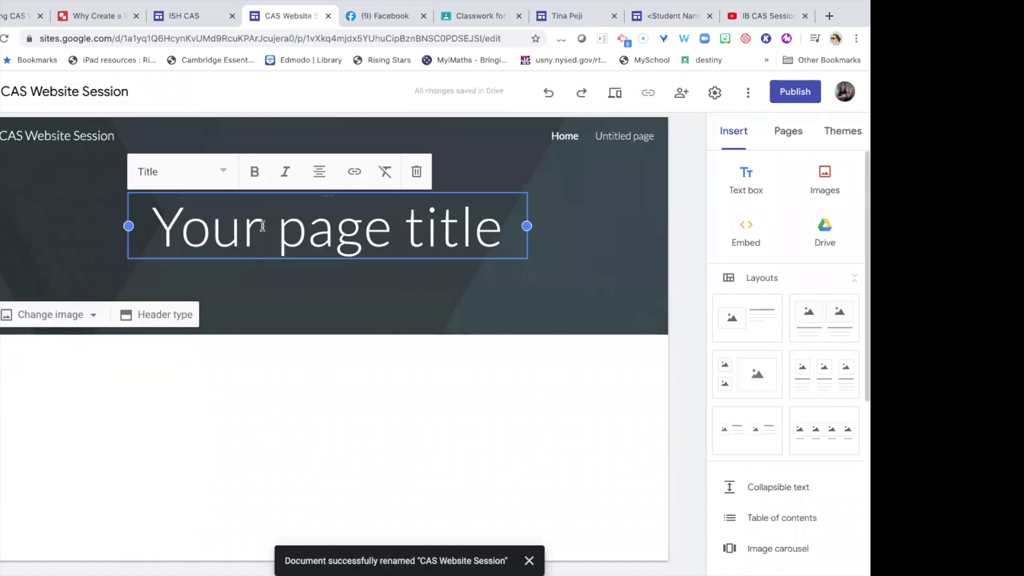
triple_click(263, 226)
type("CAS Wesb")
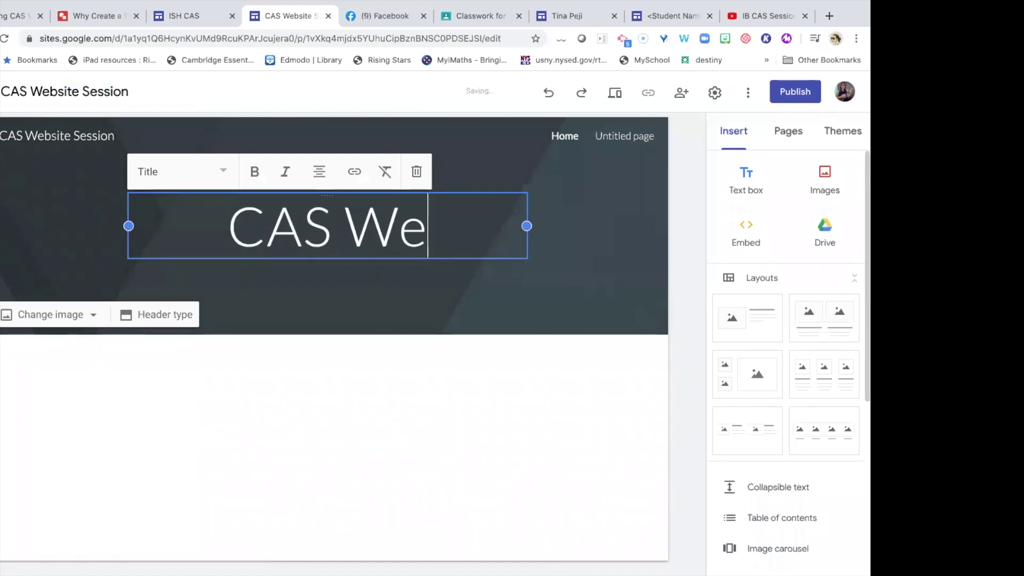
key("BackSpace")
key("BackSpace")
type("bsite")
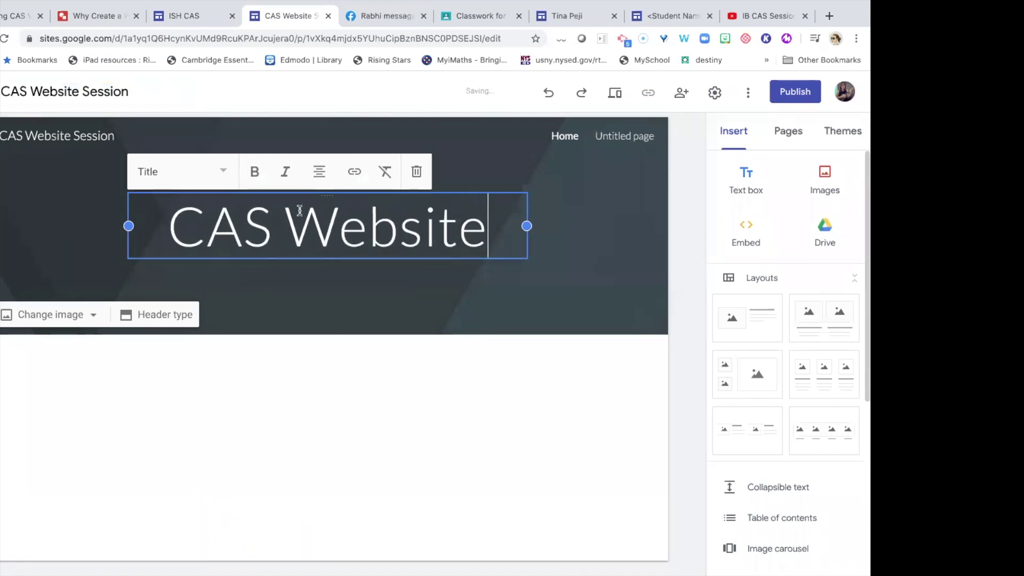
left_click(669, 156)
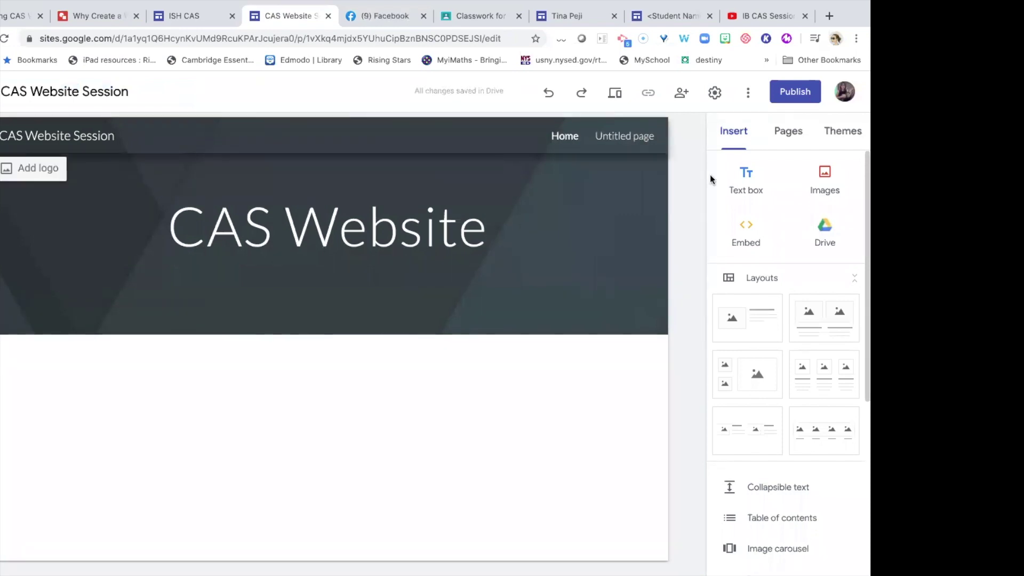
scroll(755, 257, "down", 2)
scroll(756, 258, "up", 2)
Add a 'Welcome to our CAS Homepage' text line in Title style below the header.
left_click(752, 189)
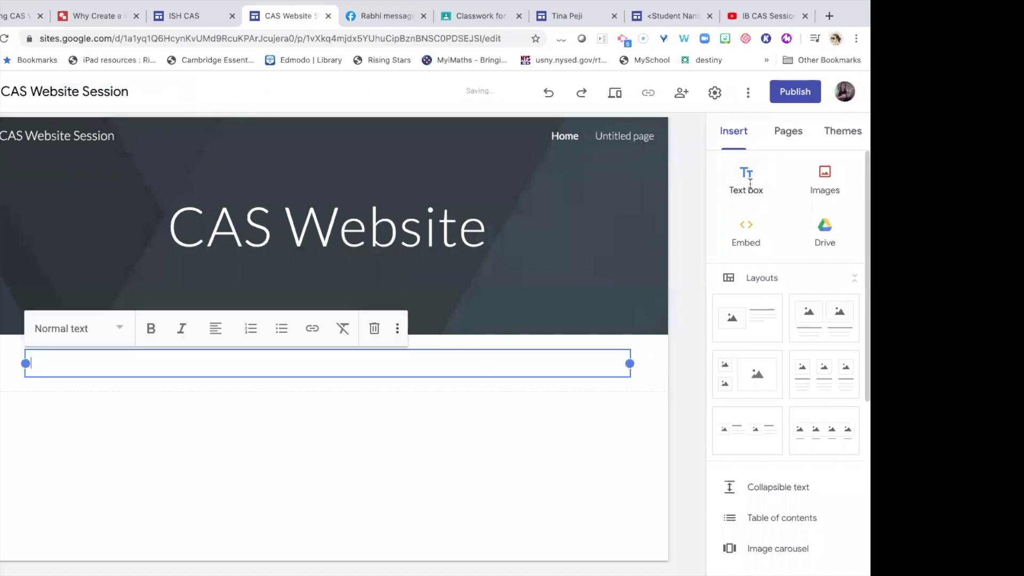
type("Welcome to our CAS Homepage")
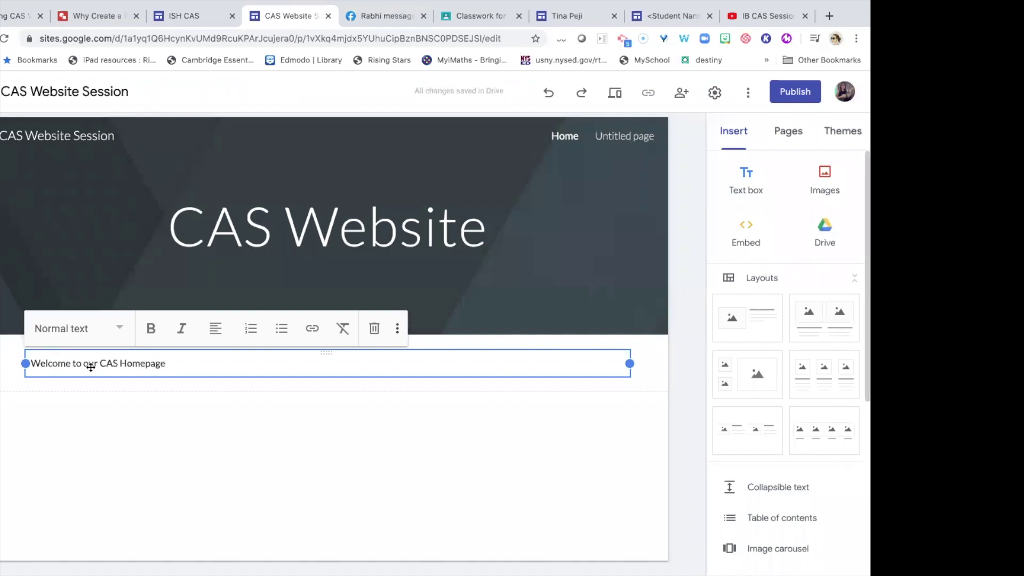
left_click(81, 338)
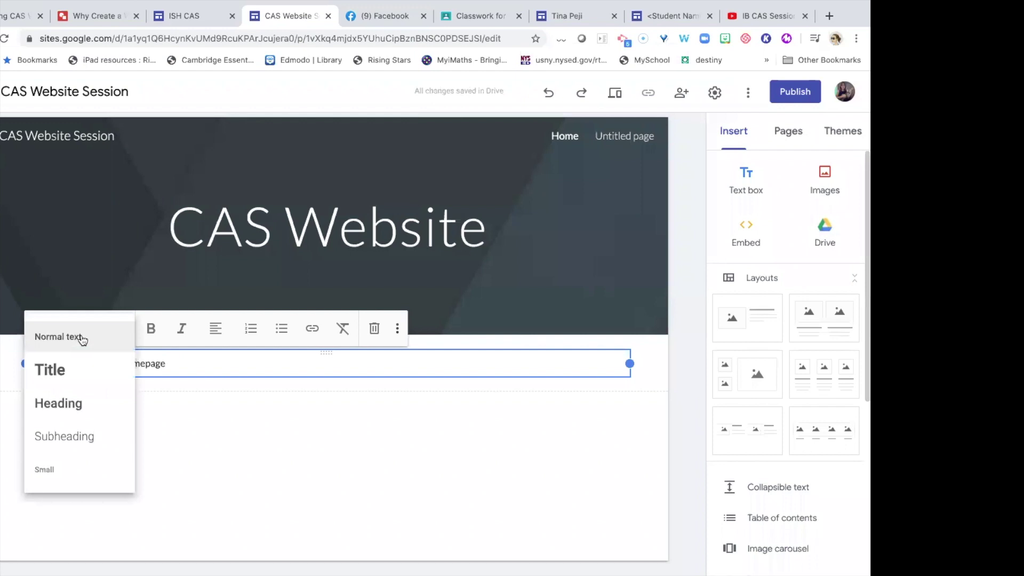
left_click(61, 372)
left_click(86, 335)
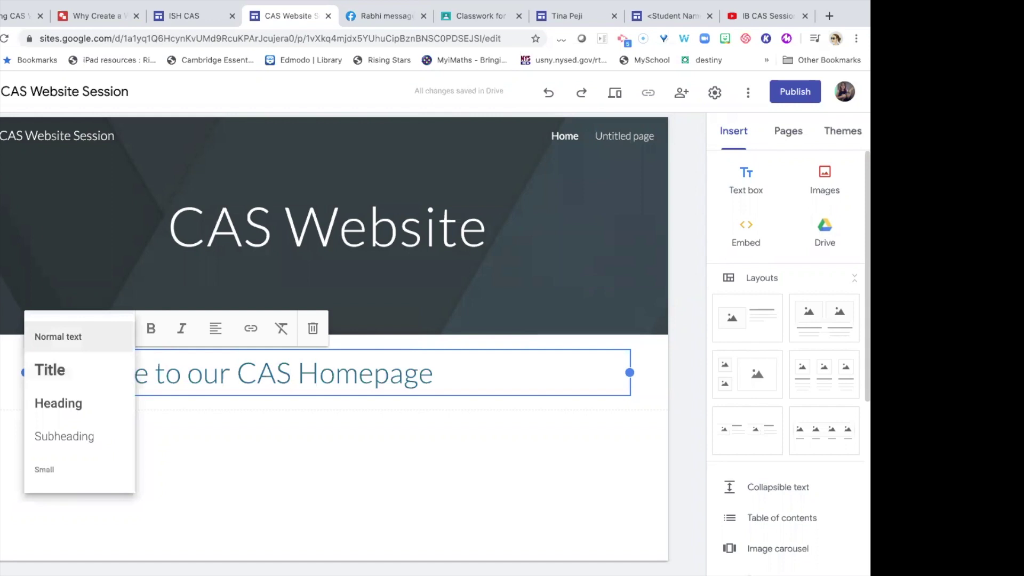
left_click(2, 349)
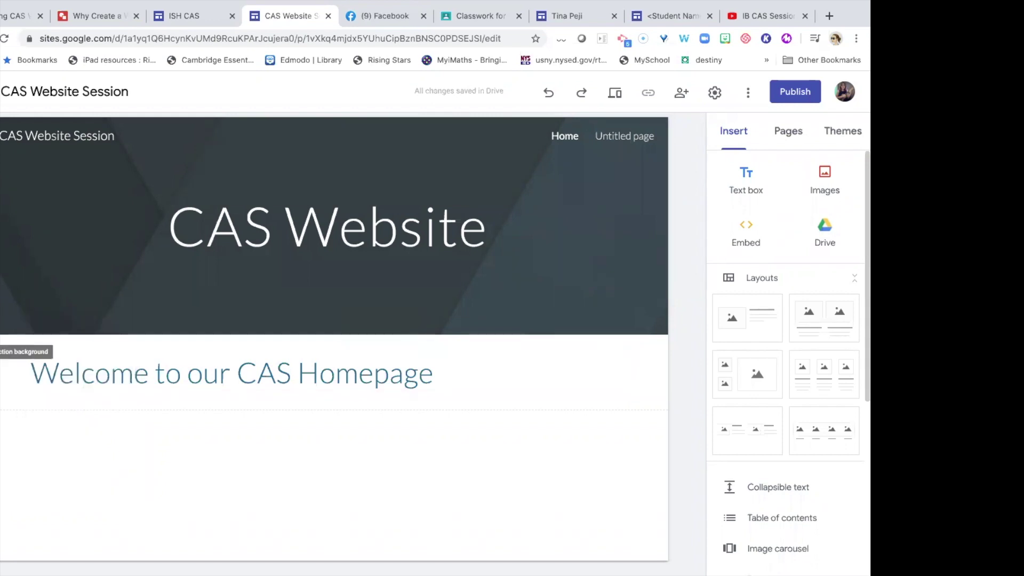
Give the welcome section the blue Emphasis 2 background.
left_click(2, 351)
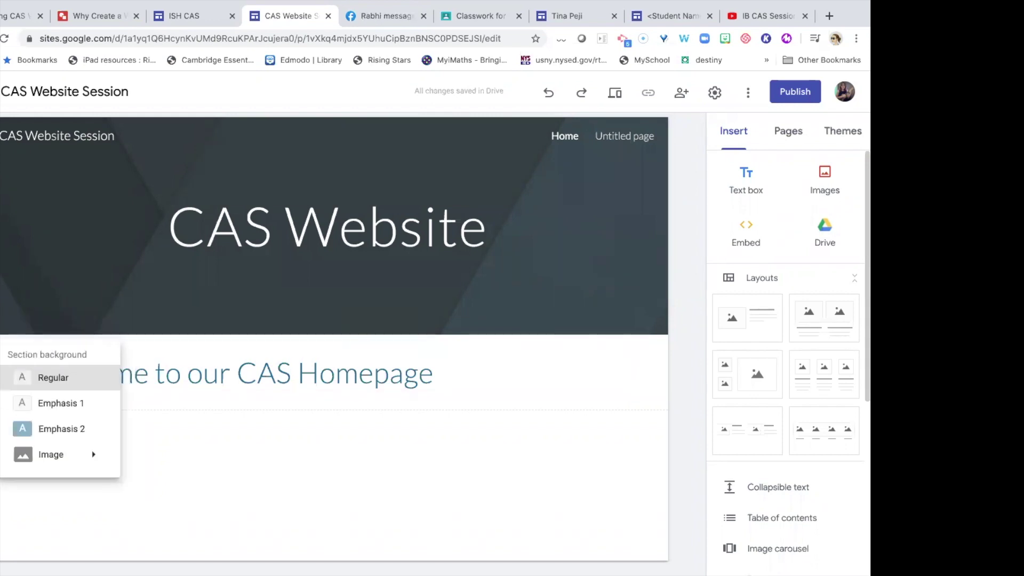
left_click(26, 429)
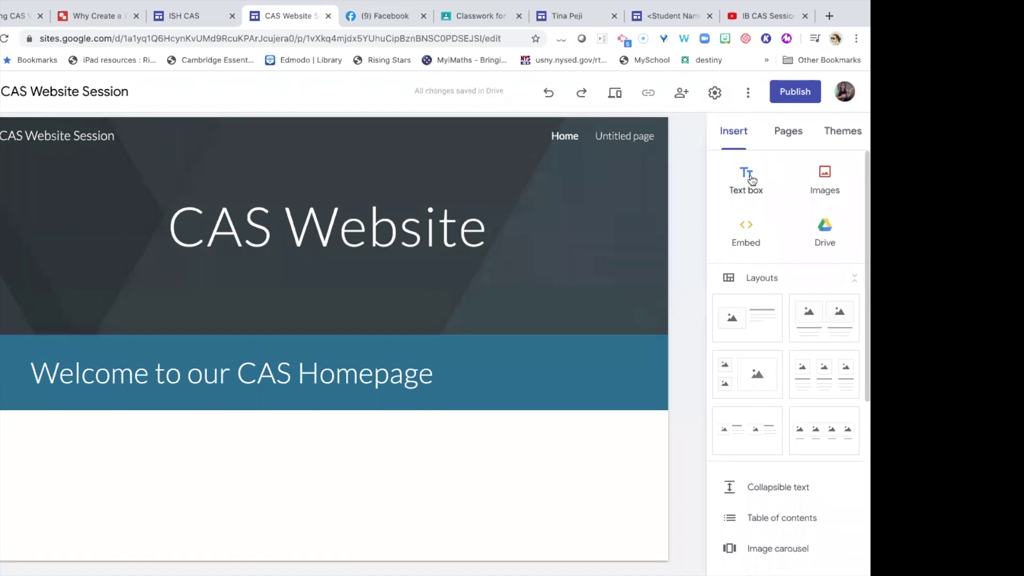
left_click(826, 179)
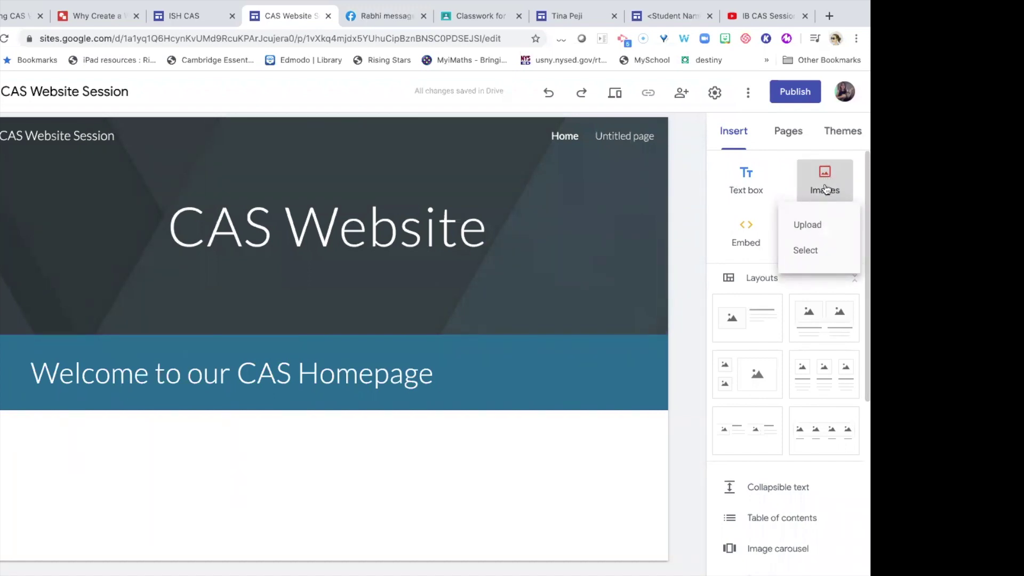
Search web images for 'service initiative' and insert the family-in-hands icon.
left_click(809, 250)
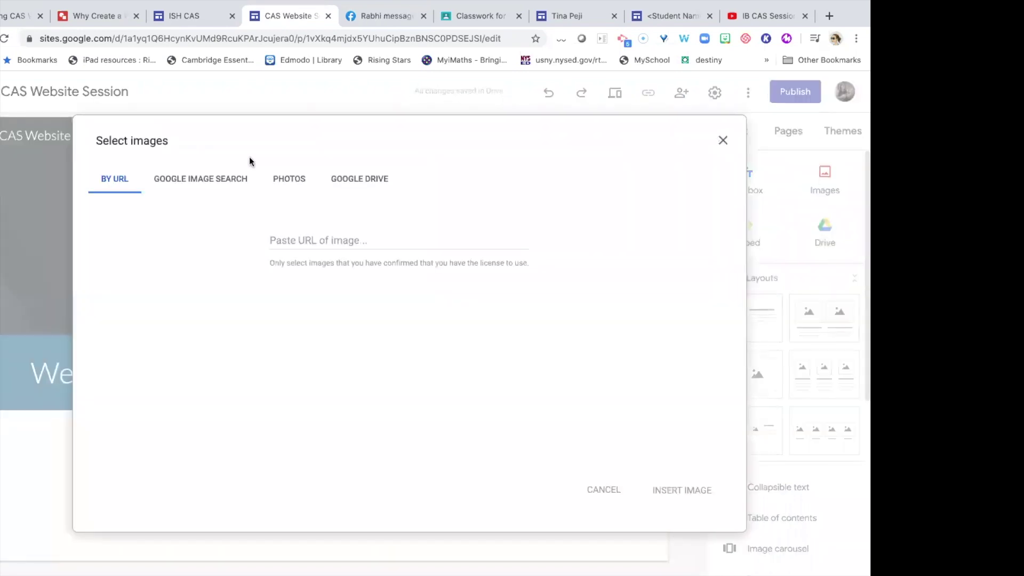
left_click(203, 179)
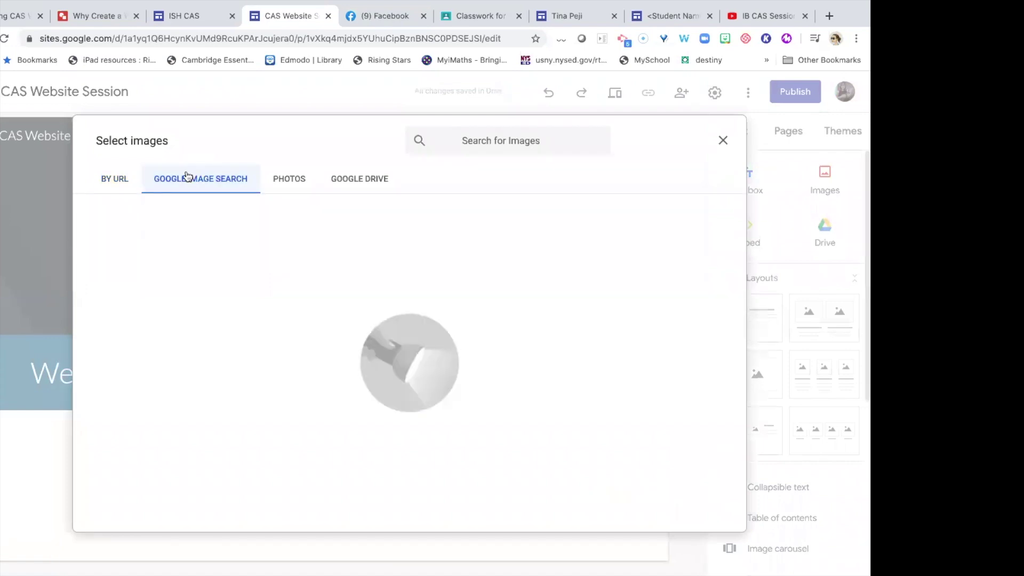
left_click(122, 185)
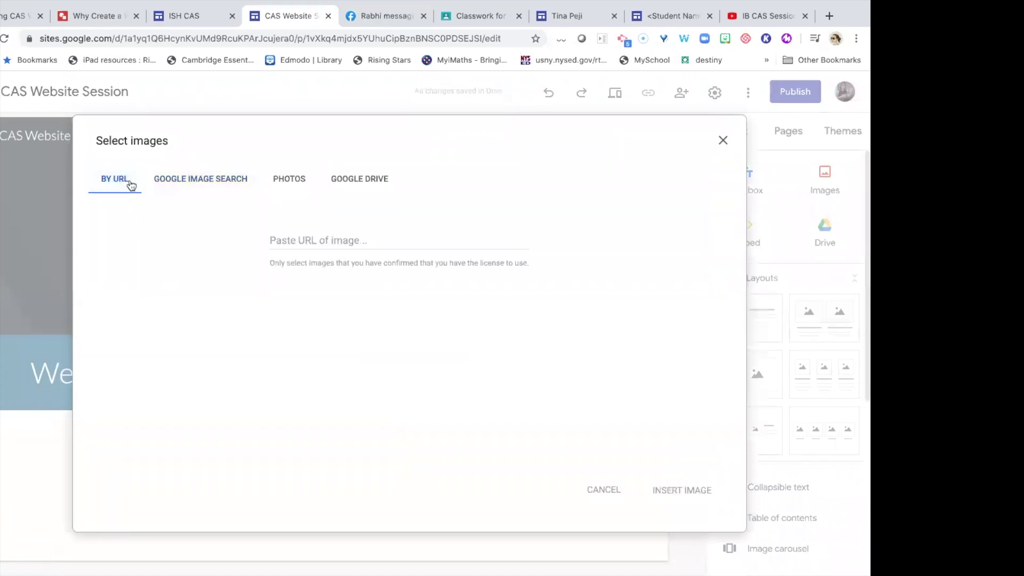
left_click(184, 182)
left_click(297, 181)
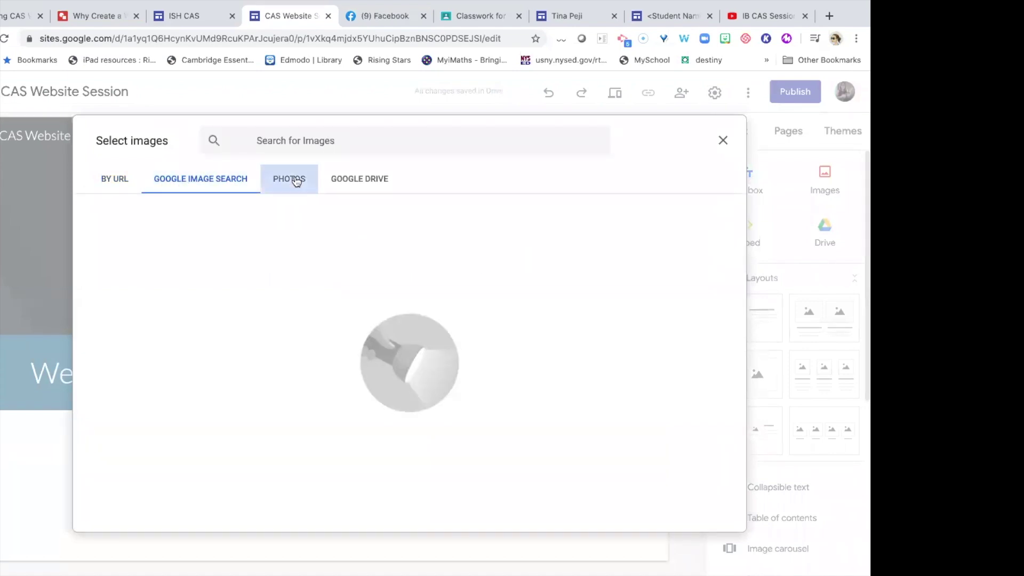
left_click(344, 181)
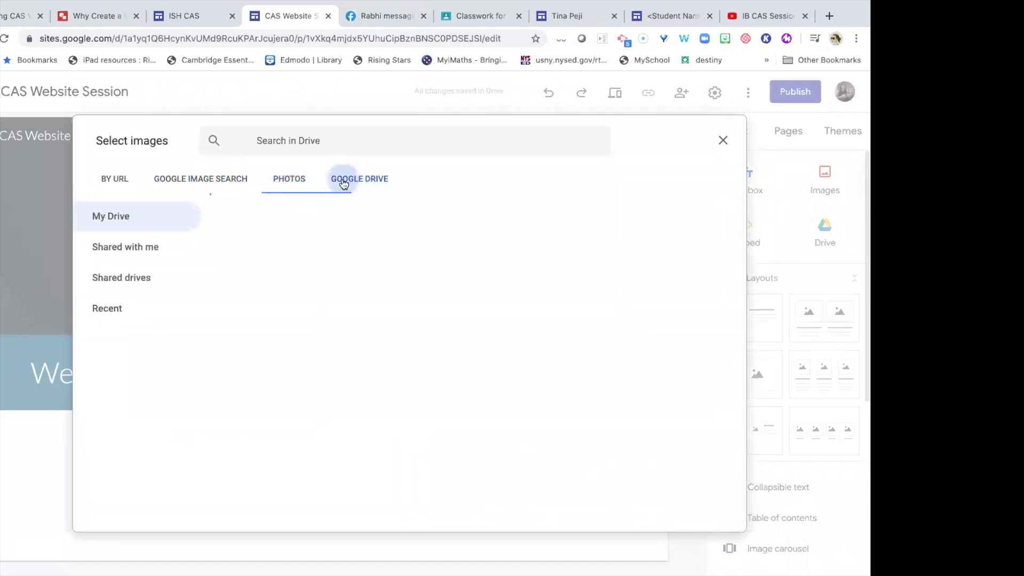
left_click(212, 181)
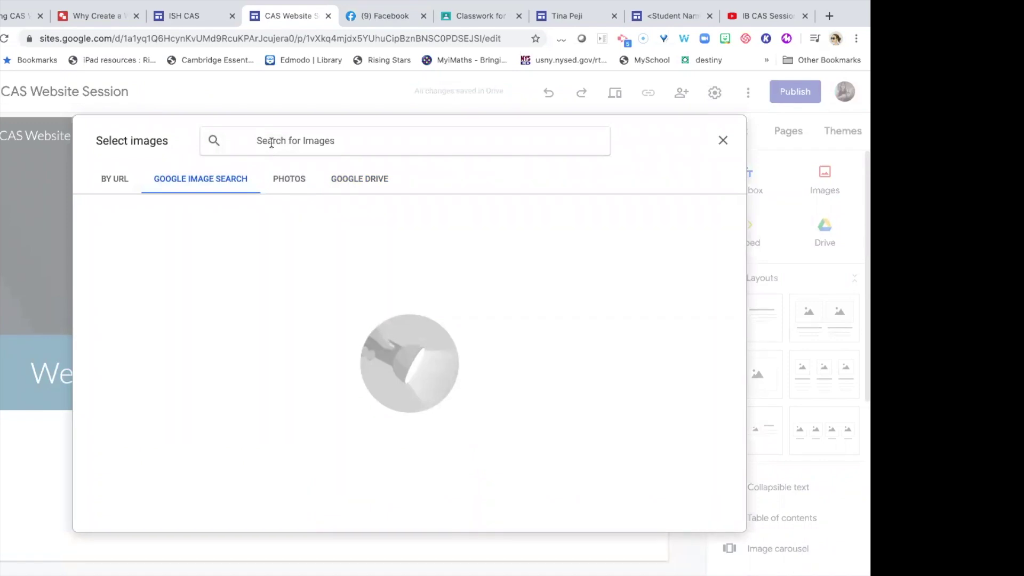
type("service ")
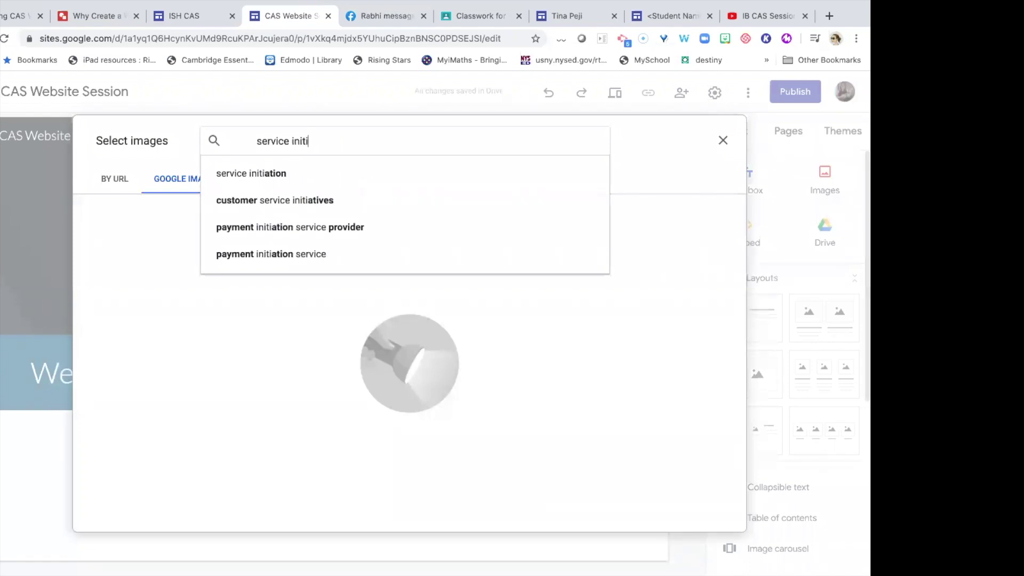
type("initiative")
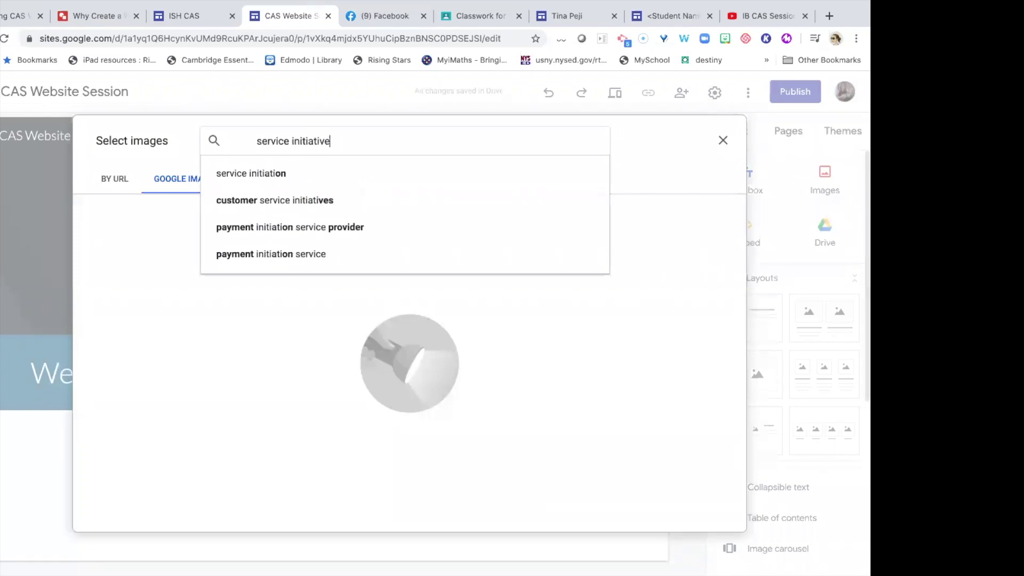
key("Return")
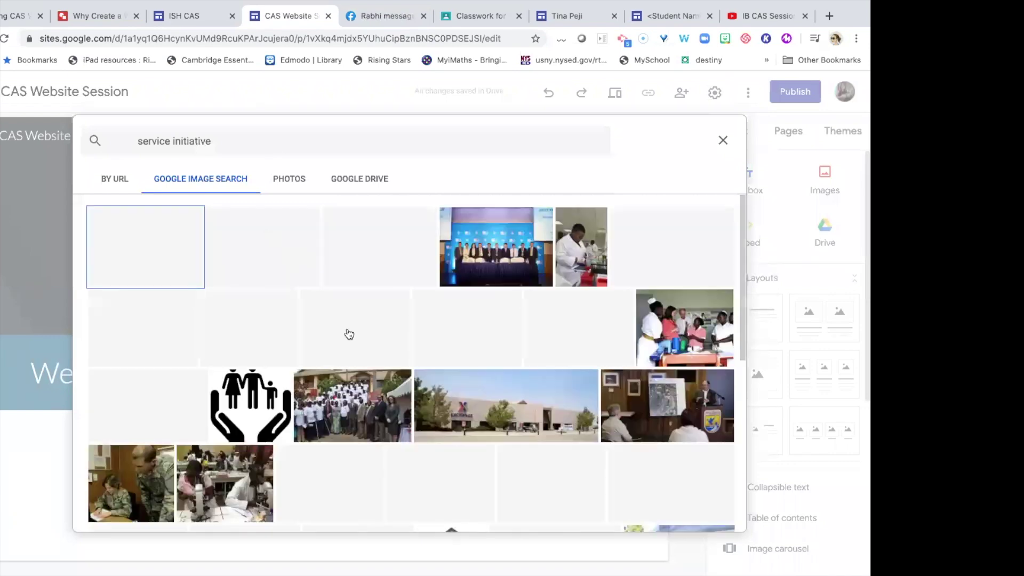
left_click(268, 404)
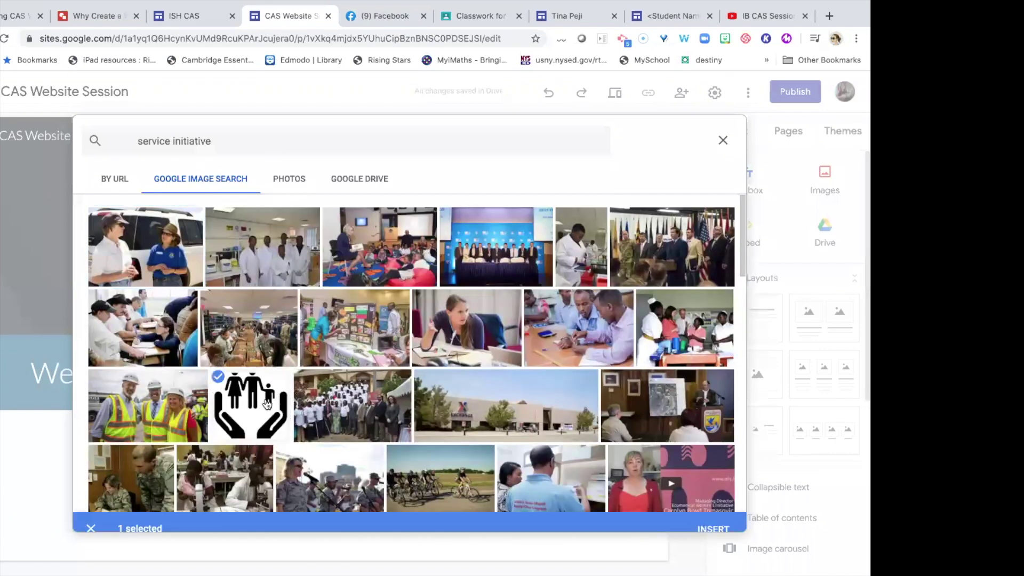
left_click(713, 515)
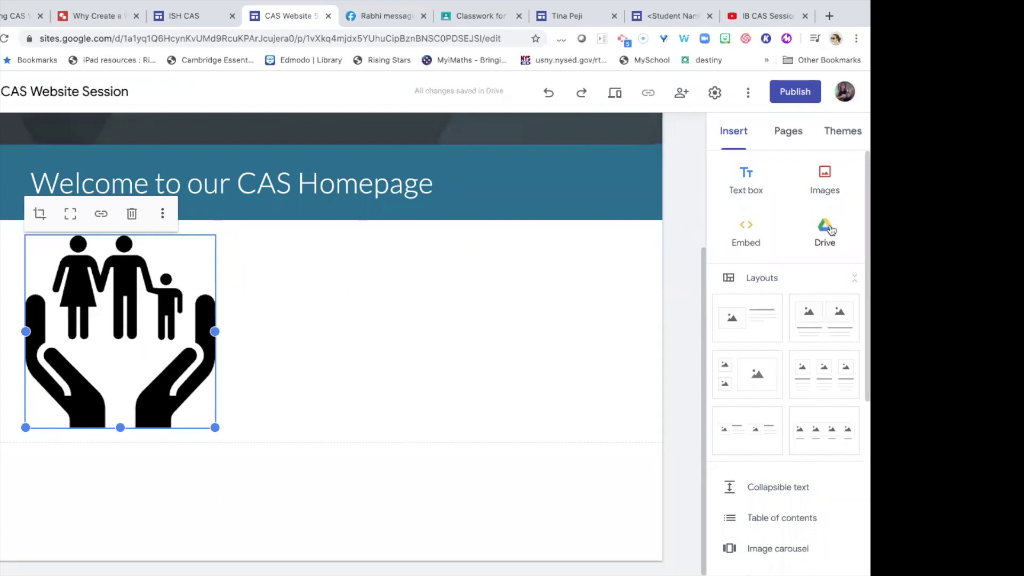
Search Drive for 'cas forms' and open the CAS Forms for Website folder.
left_click(825, 227)
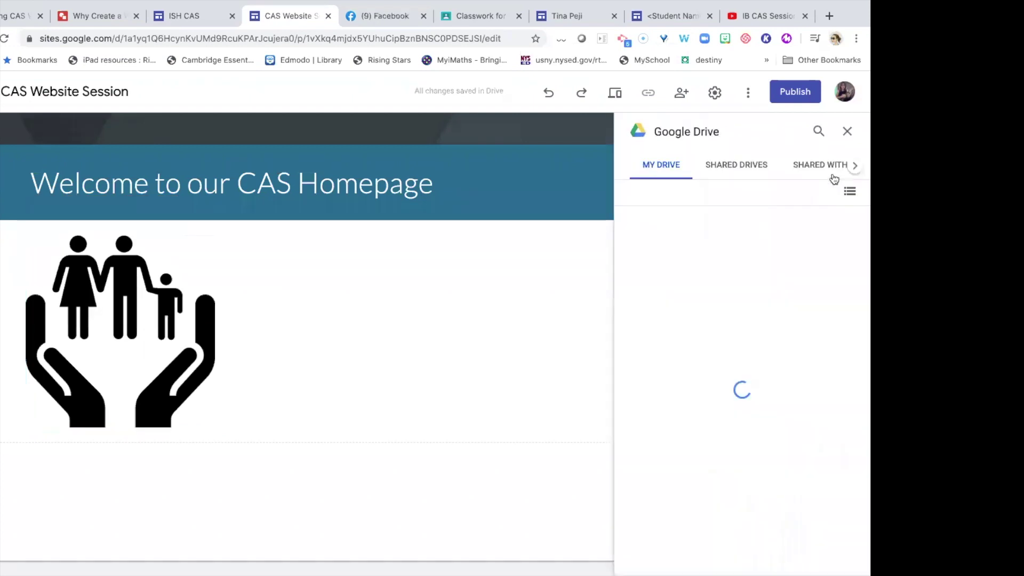
left_click(818, 132)
type("cas forms")
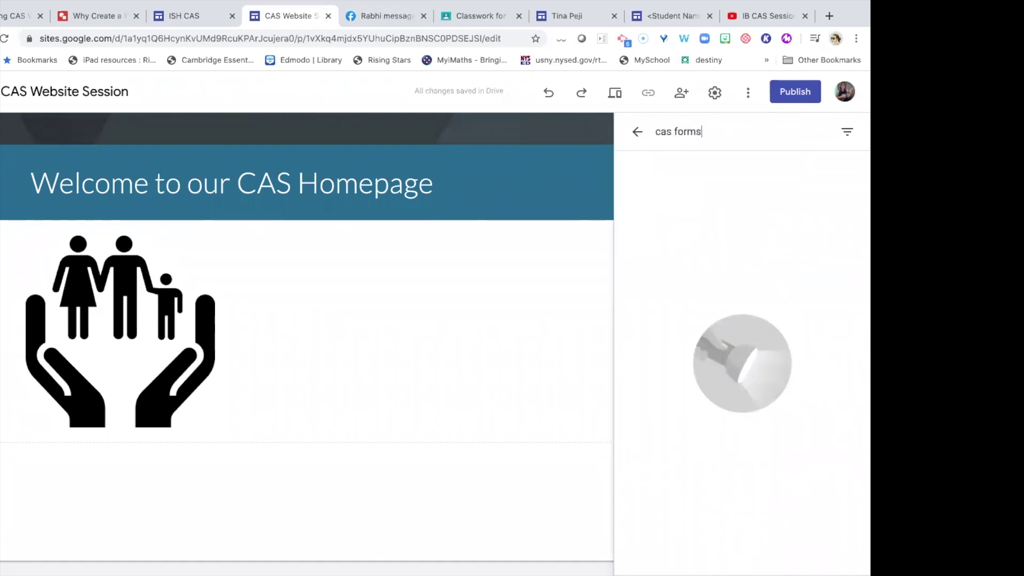
key("Return")
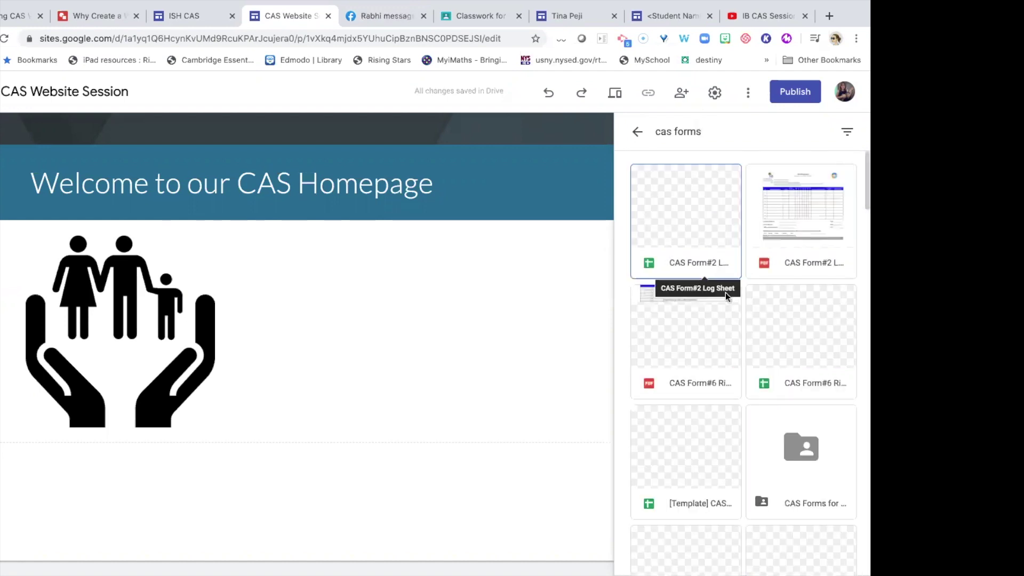
double_click(812, 449)
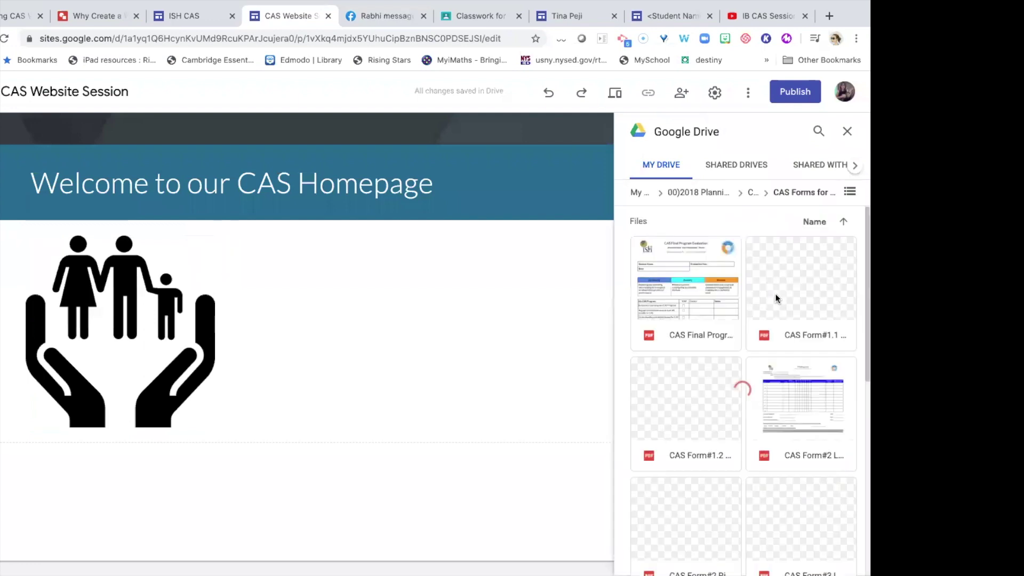
Embed the CAS Form#1.2 PDF from that folder onto the page.
scroll(751, 354, "down", 5)
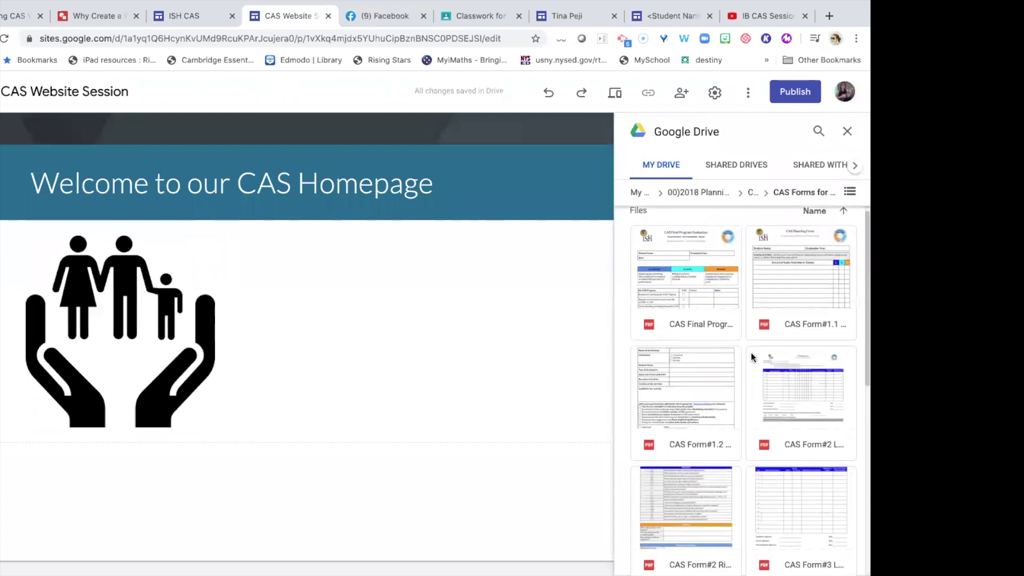
scroll(752, 357, "up", 5)
scroll(753, 357, "up", 1)
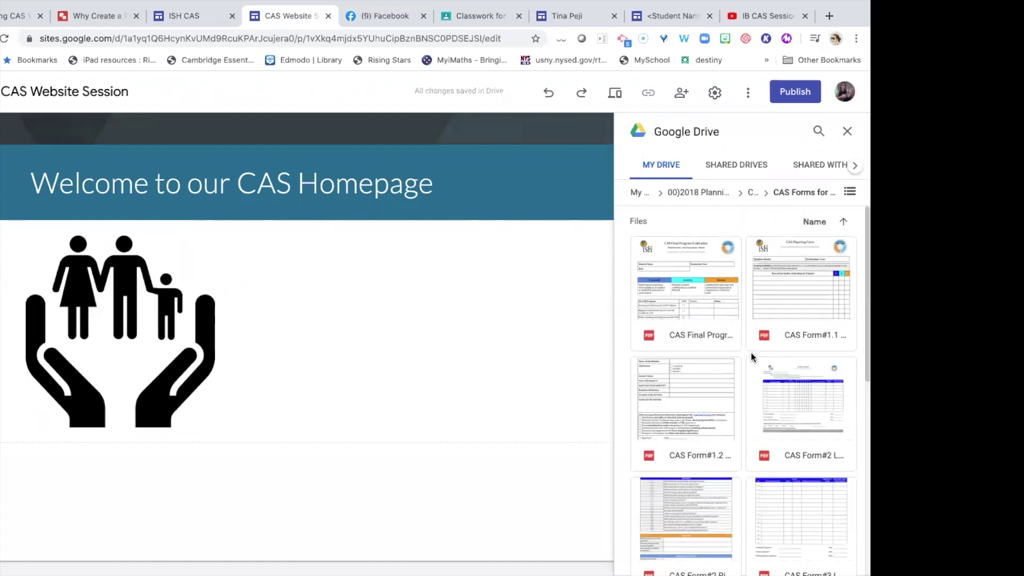
scroll(753, 357, "down", 1)
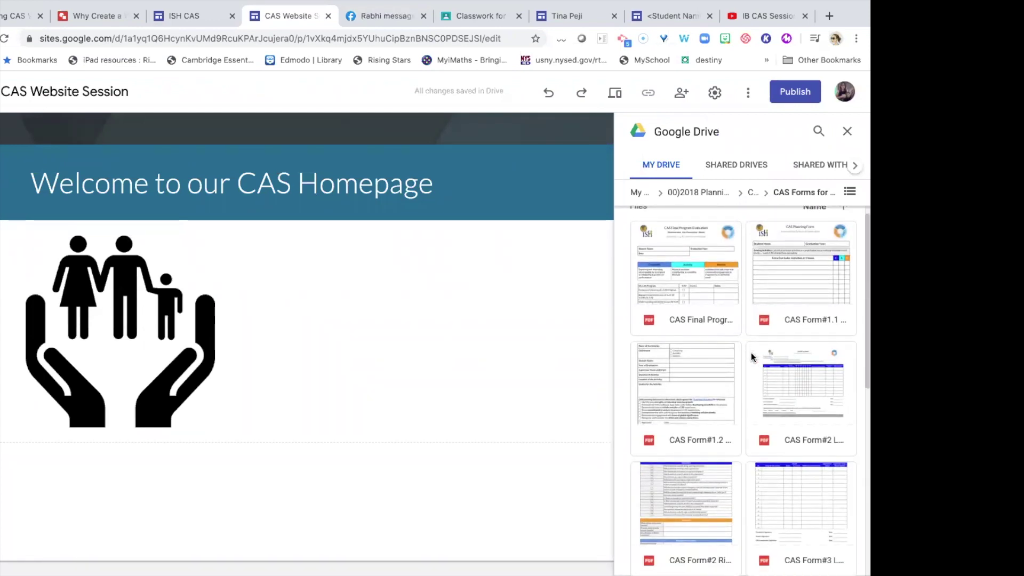
scroll(751, 353, "down", 5)
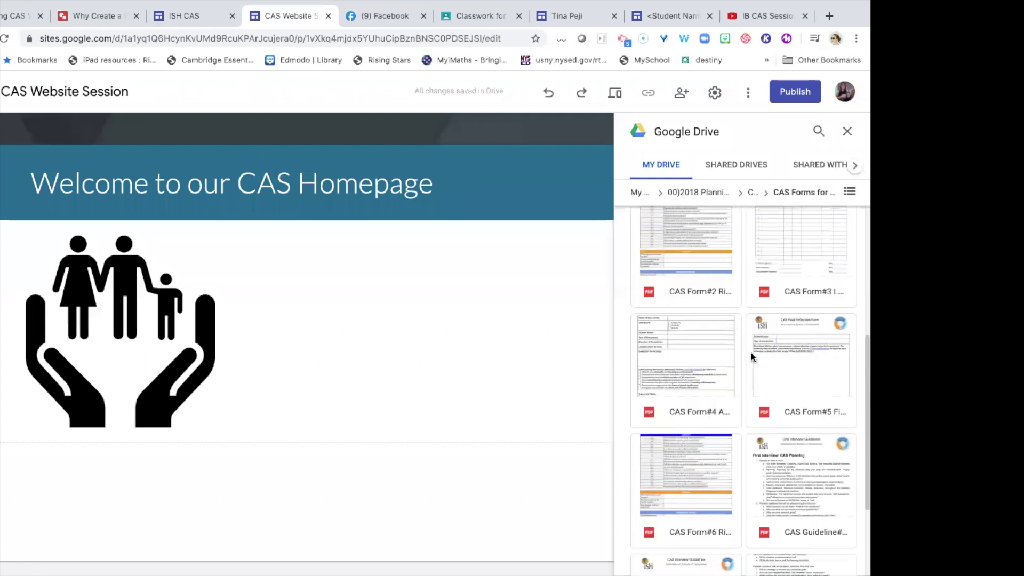
scroll(751, 353, "down", 3)
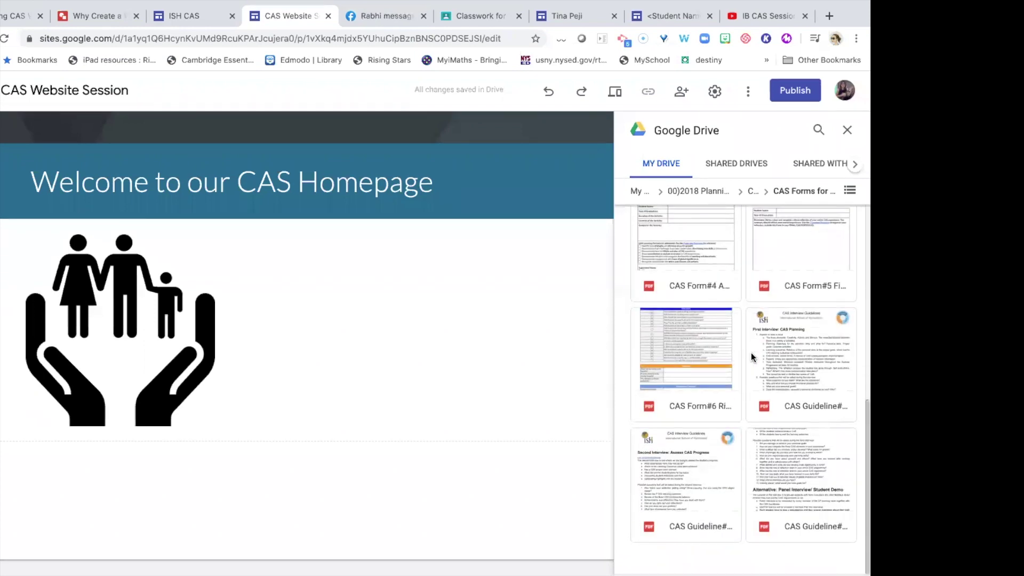
scroll(751, 353, "up", 8)
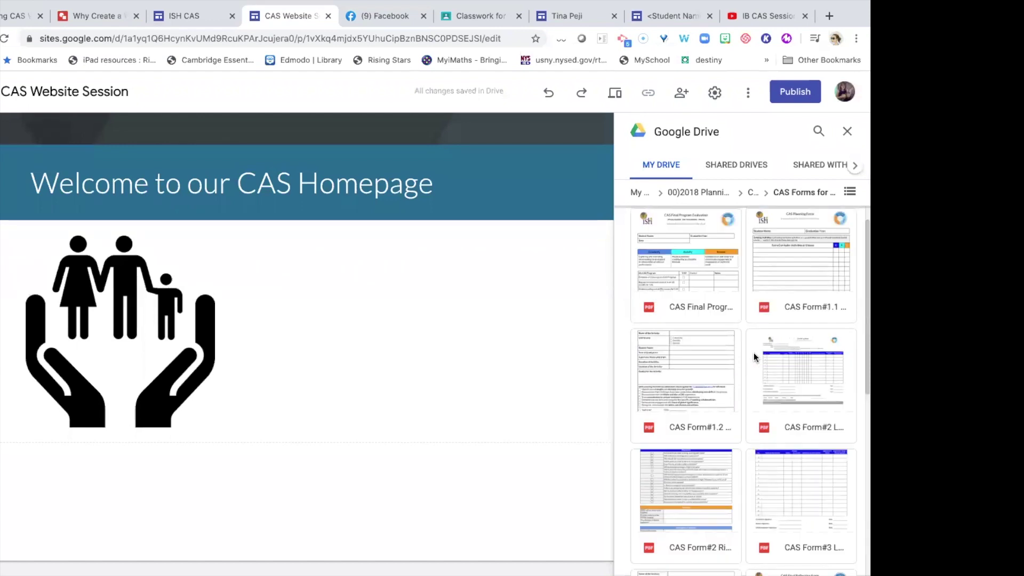
left_click(716, 357)
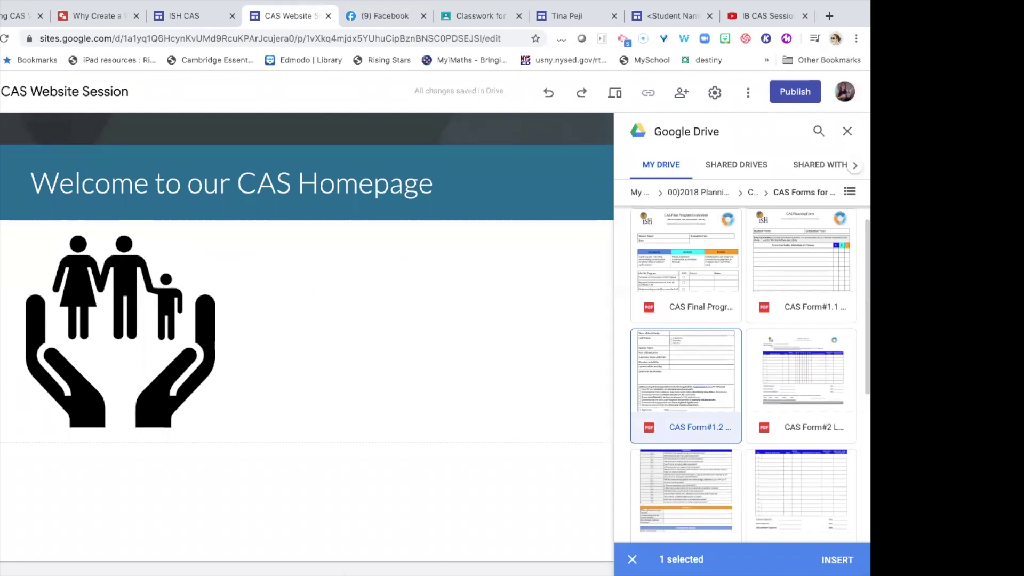
double_click(648, 443)
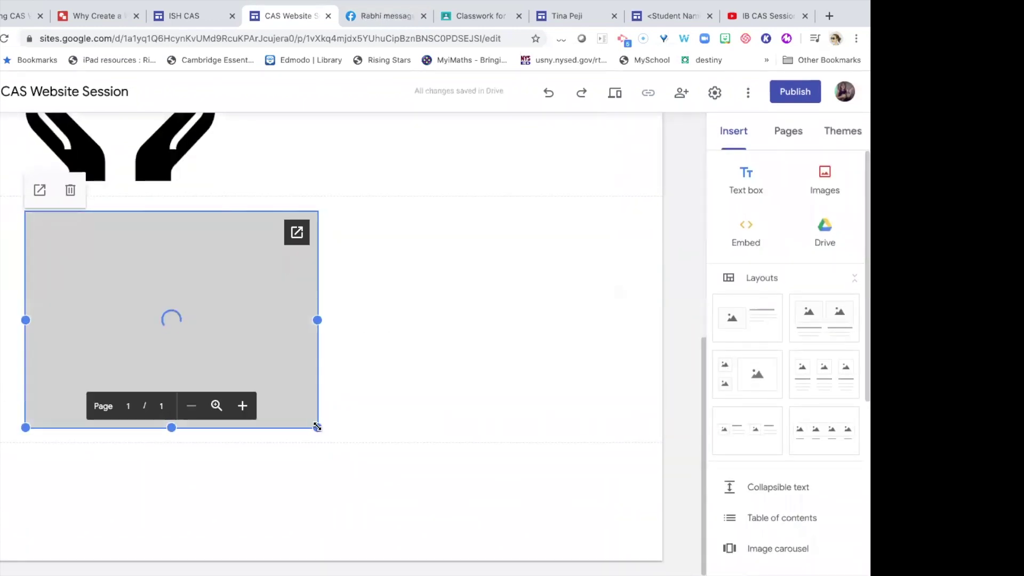
Enlarge the embedded CAS Proposal Form and move it up the page.
left_click_drag(317, 427, 370, 482)
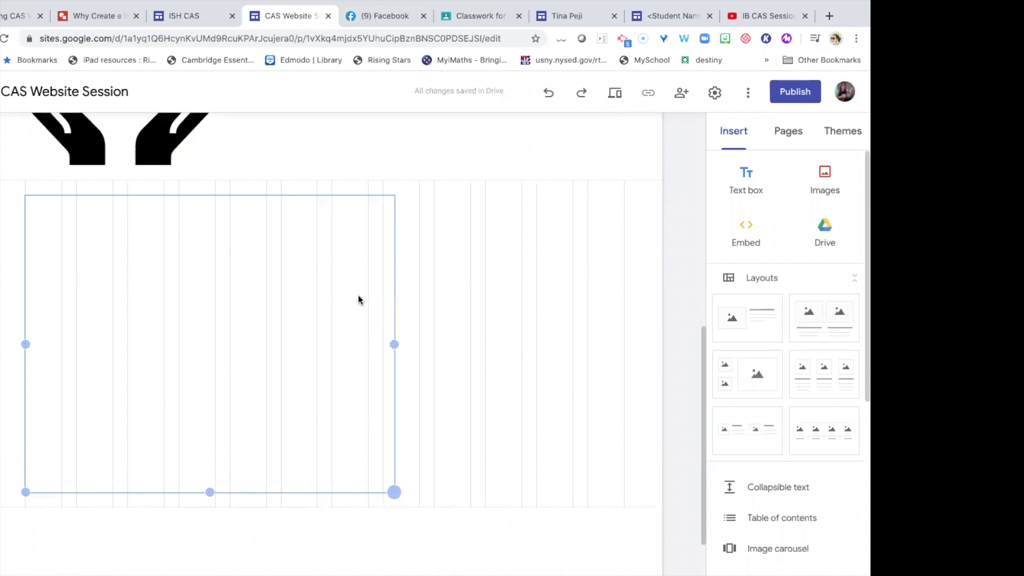
scroll(281, 445, "down", 1)
mouse_move(223, 466)
left_mouse_down()
mouse_move(223, 497)
mouse_move(230, 457)
left_mouse_up()
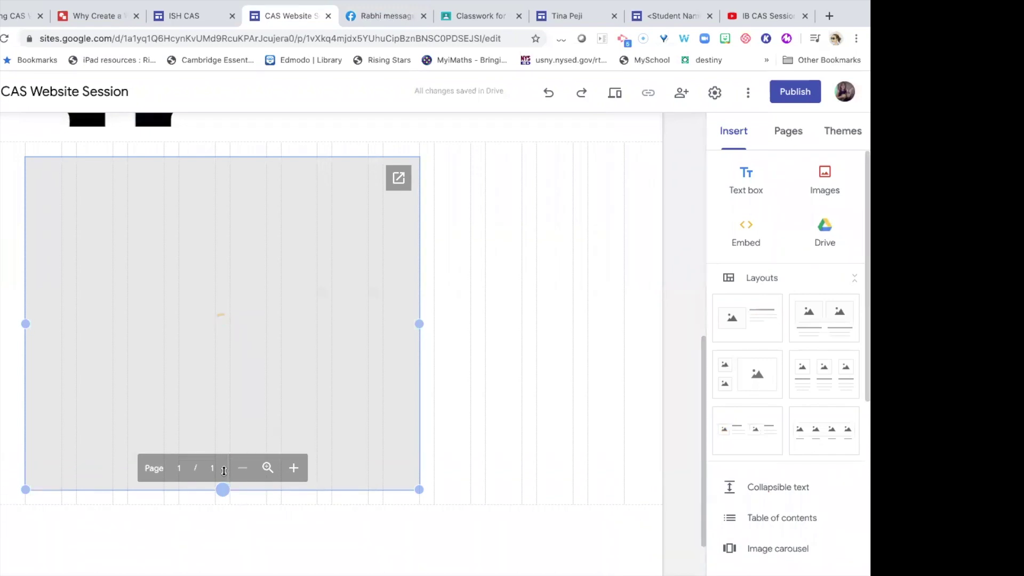
left_click_drag(229, 330, 220, 520)
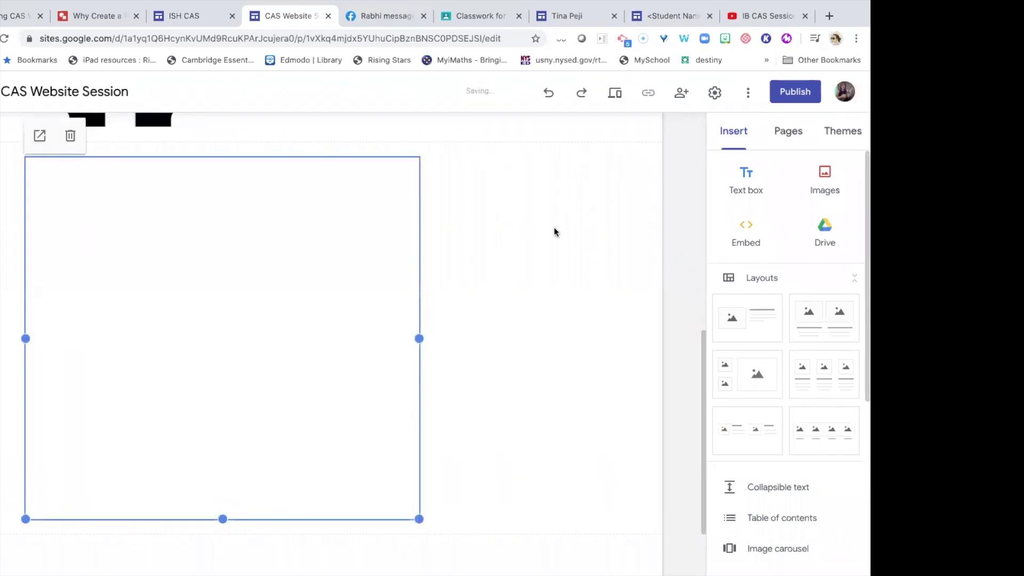
scroll(501, 211, "up", 2)
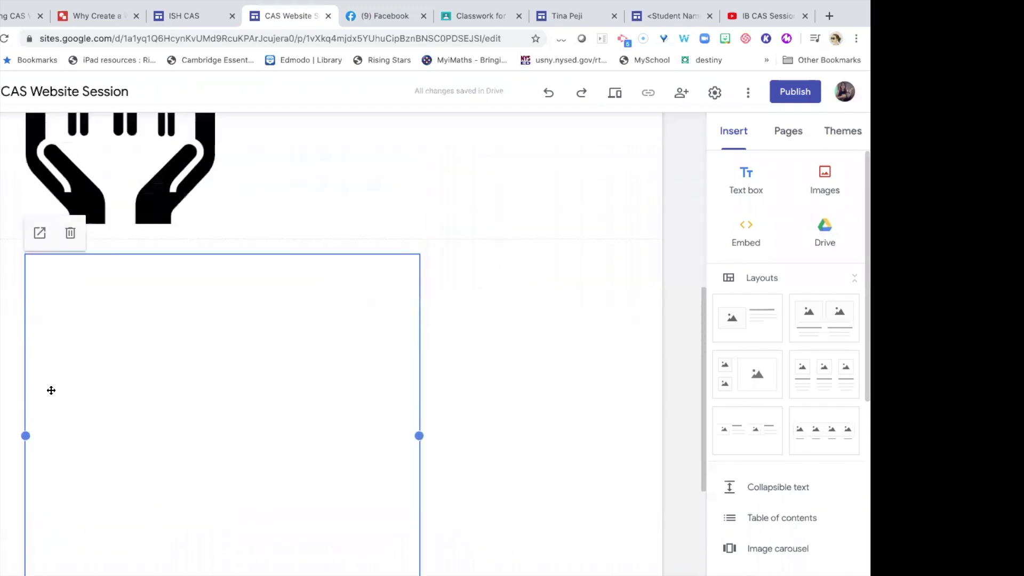
left_click_drag(85, 382, 275, 220)
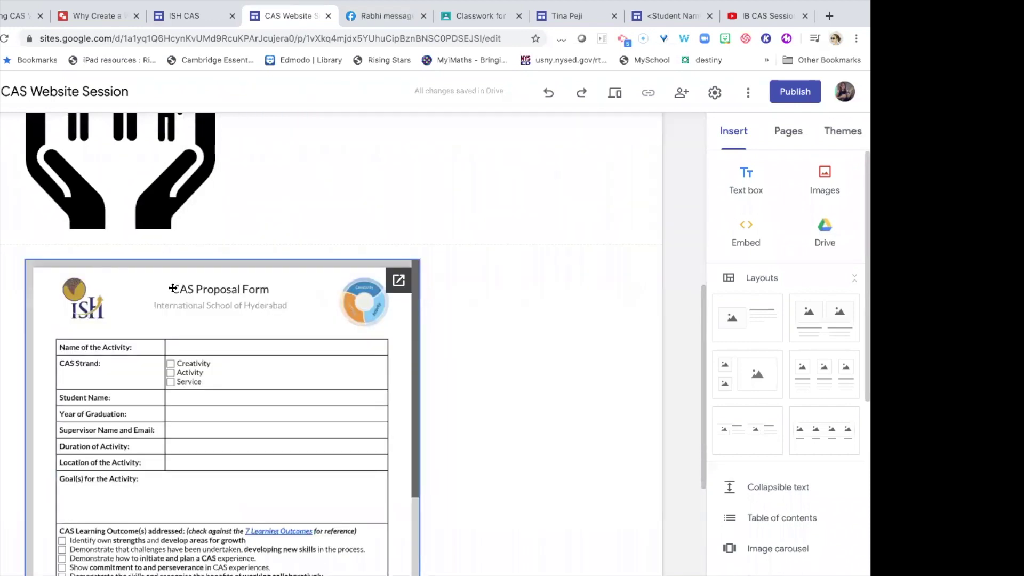
Place the family-in-hands image beside the form and stretch the form to show its full page.
scroll(160, 267, "up", 2)
left_click(85, 188)
left_click_drag(274, 248, 471, 380)
scroll(454, 365, "down", 2)
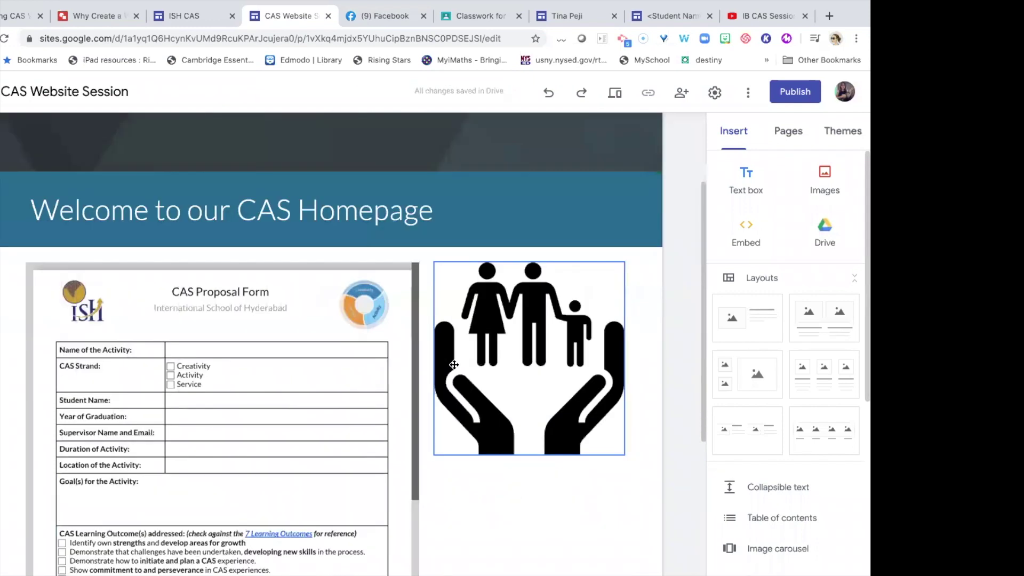
scroll(454, 365, "down", 4)
left_click(358, 373)
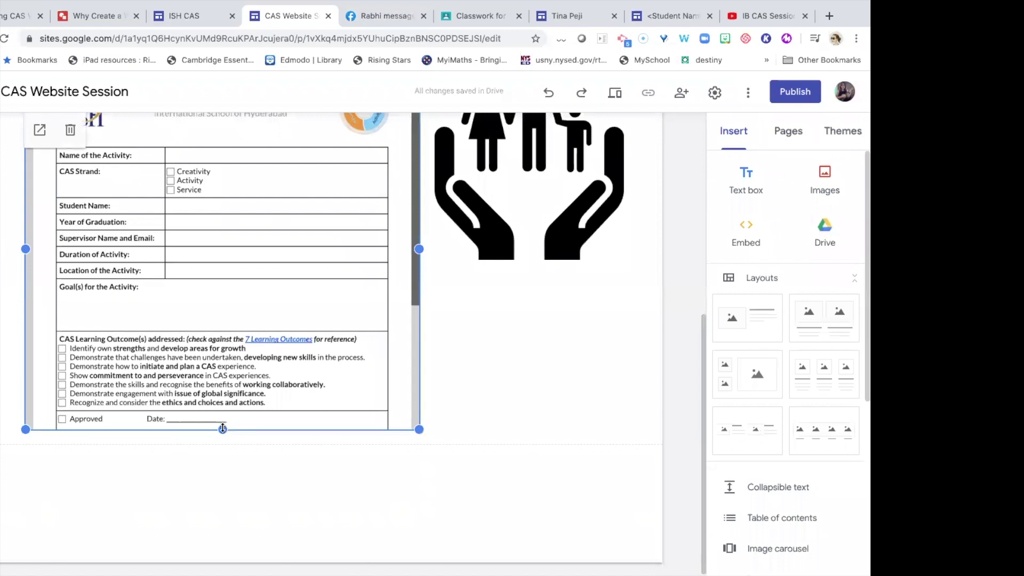
left_click_drag(222, 428, 221, 536)
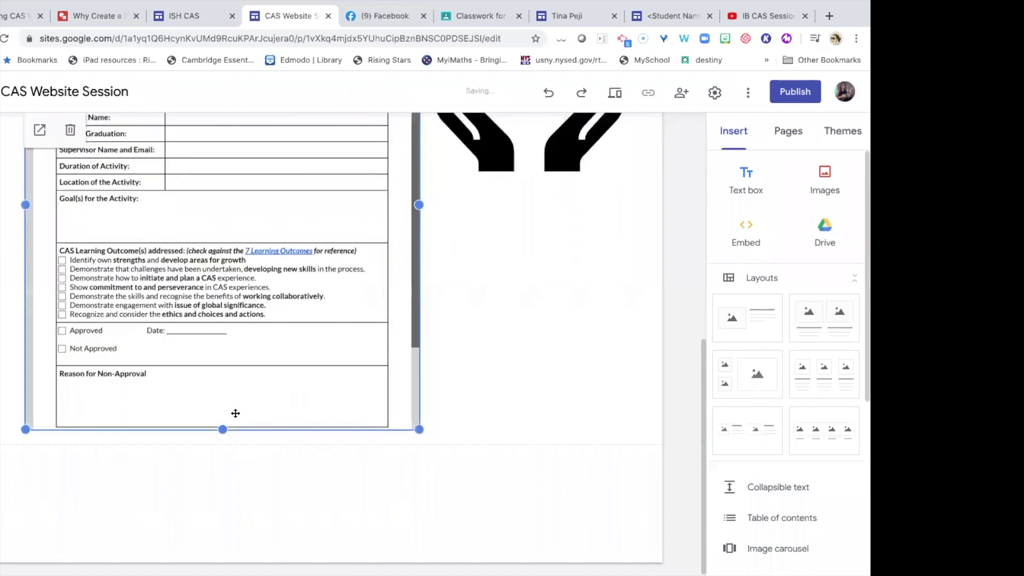
scroll(234, 413, "up", 5)
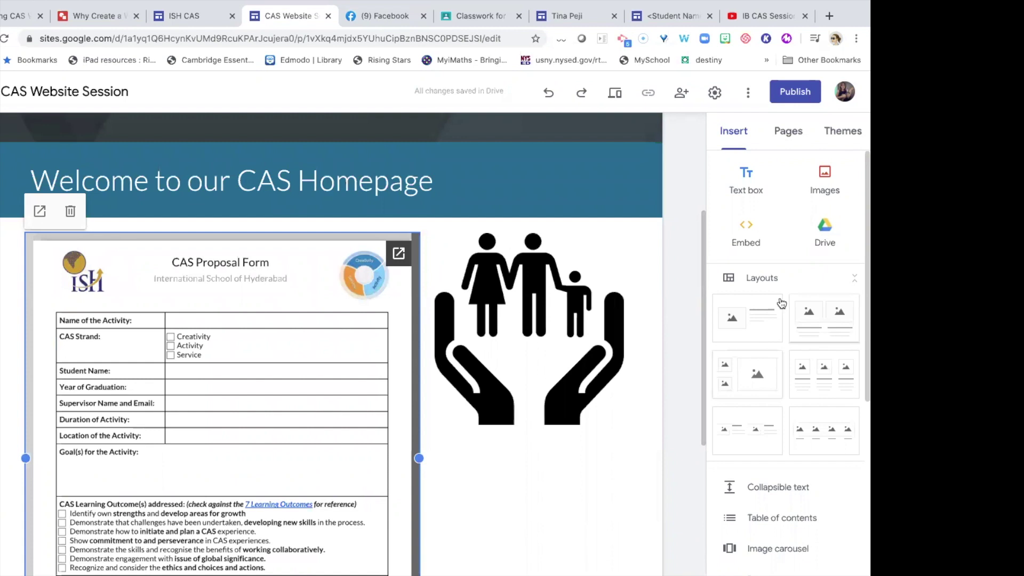
scroll(727, 333, "down", 4)
scroll(727, 333, "up", 4)
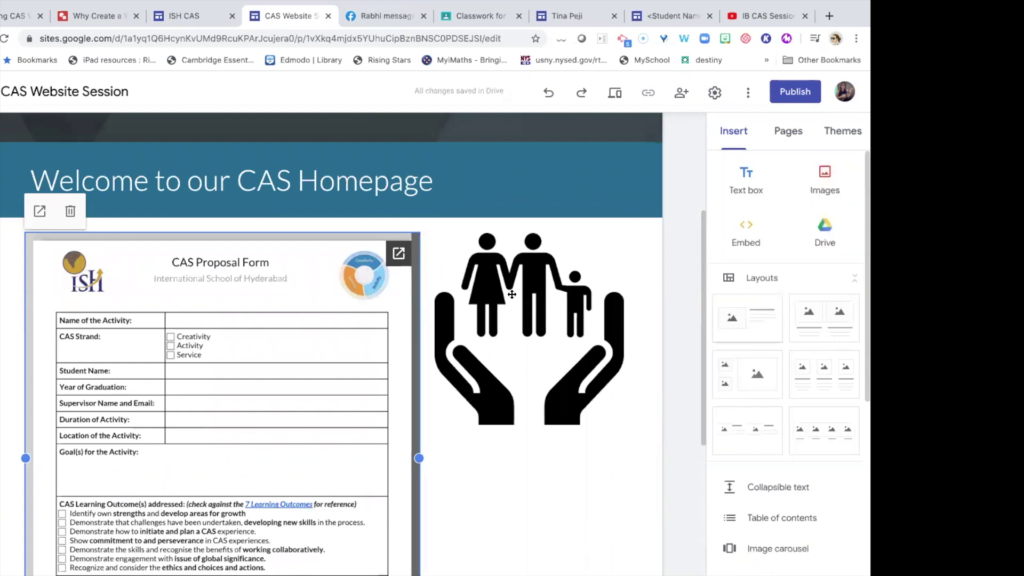
scroll(480, 309, "down", 5)
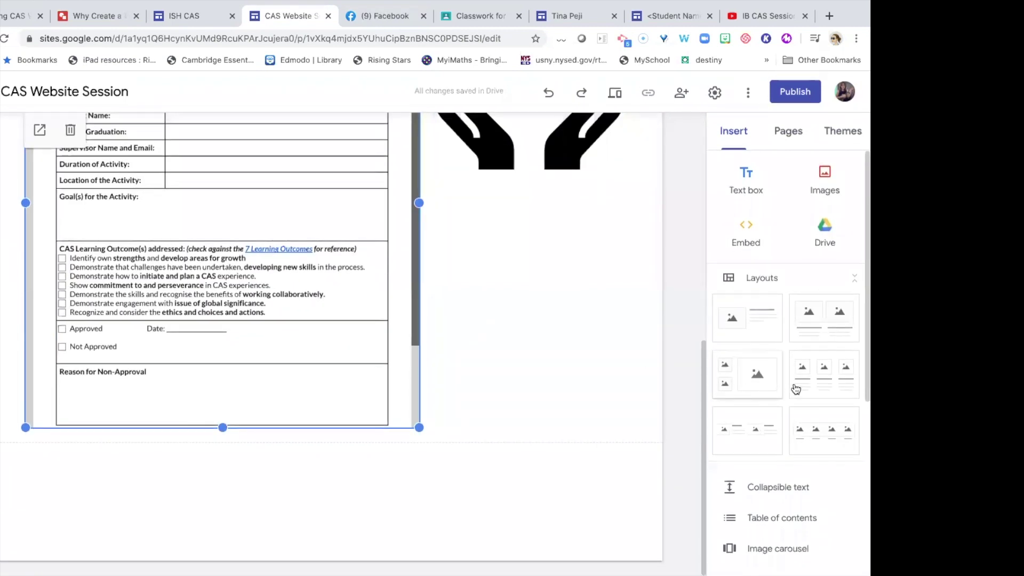
Add a three-column image layout and choose a calendar for its first placeholder.
left_click(812, 382)
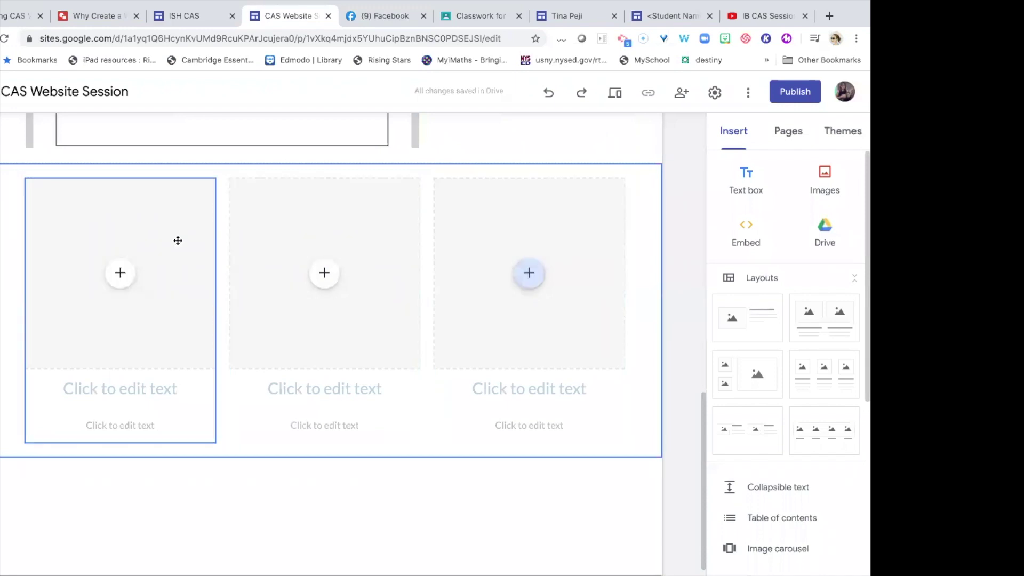
left_click(143, 267)
left_click(122, 274)
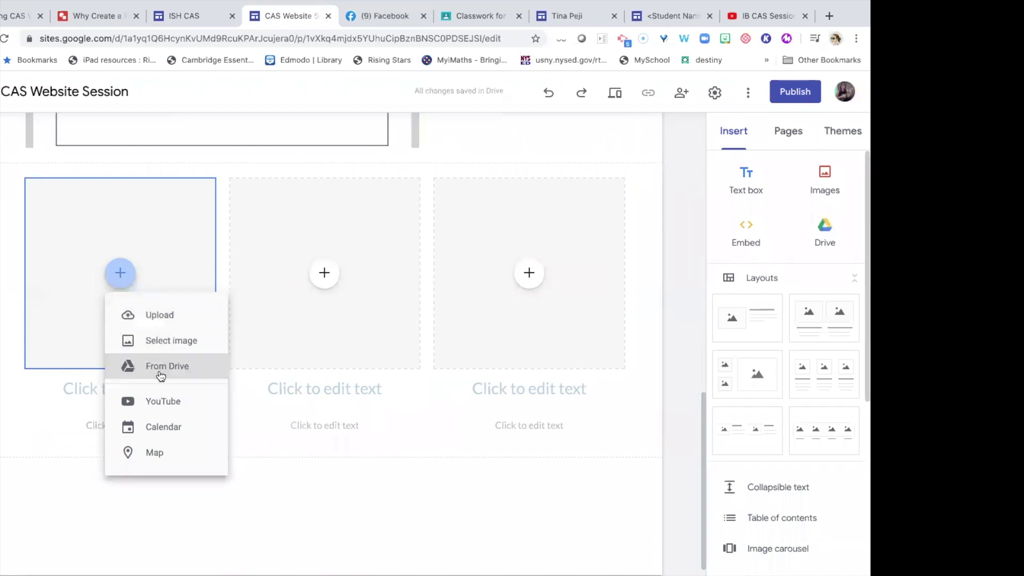
left_click(151, 430)
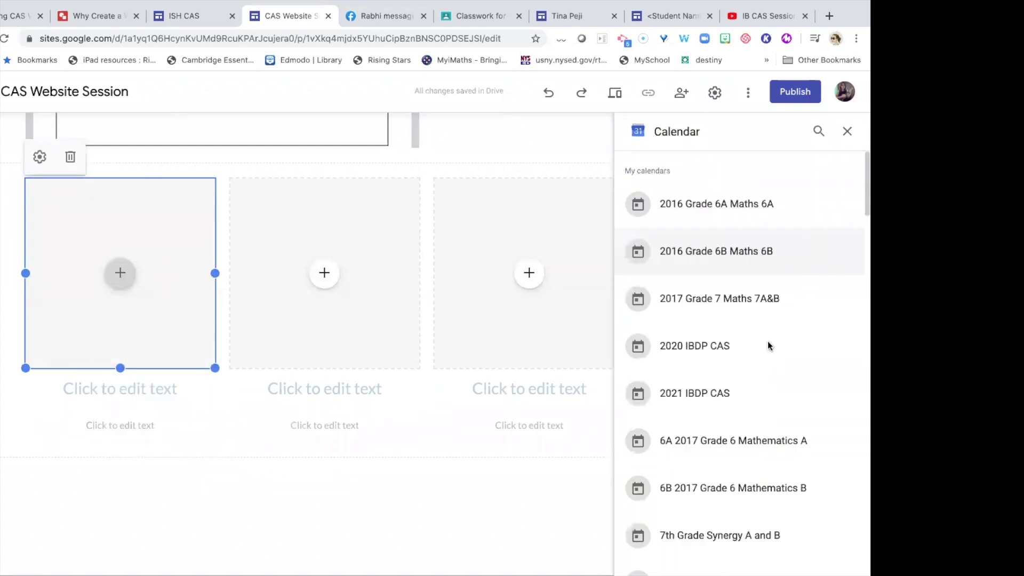
Embed the 2021 IBDP CAS calendar in the first column, captioned 'IB CAS Calendar'.
scroll(768, 426, "down", 1)
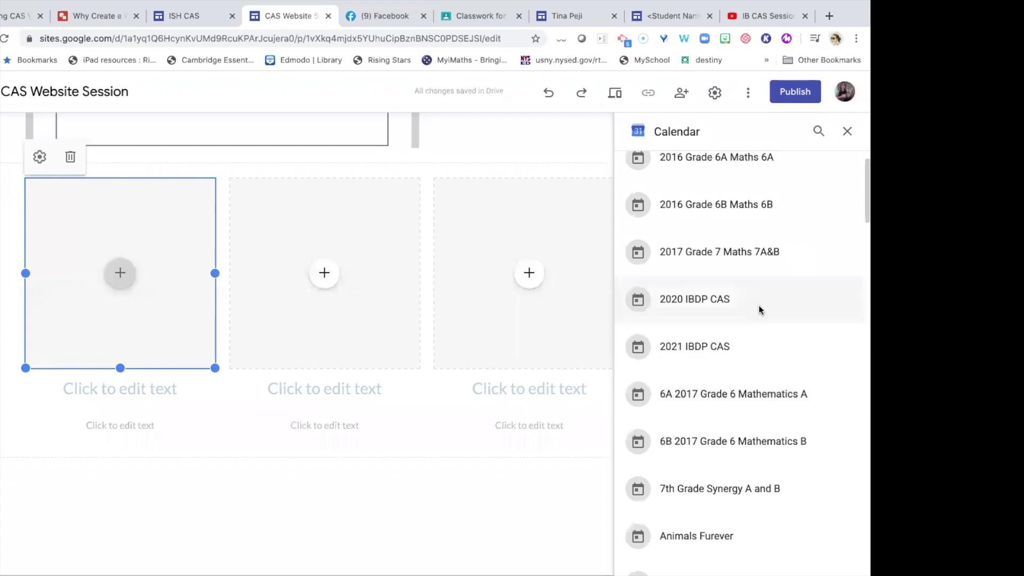
left_click(732, 342)
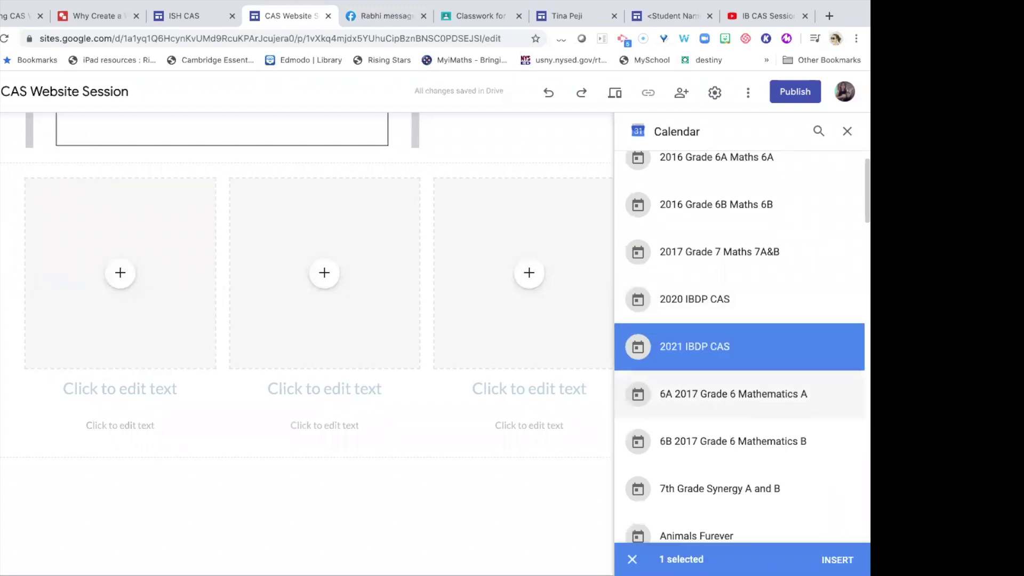
left_click(838, 559)
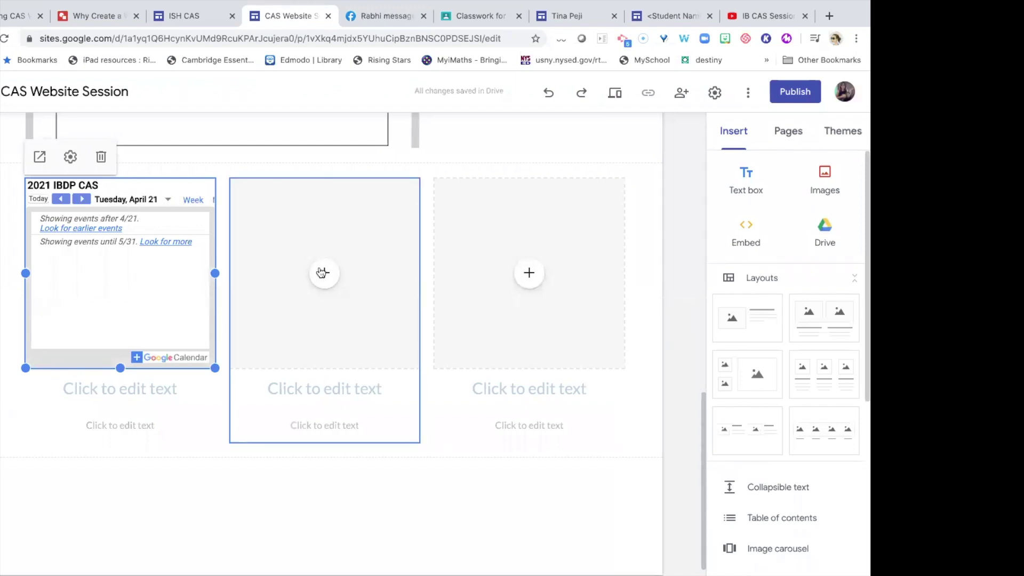
left_click(143, 393)
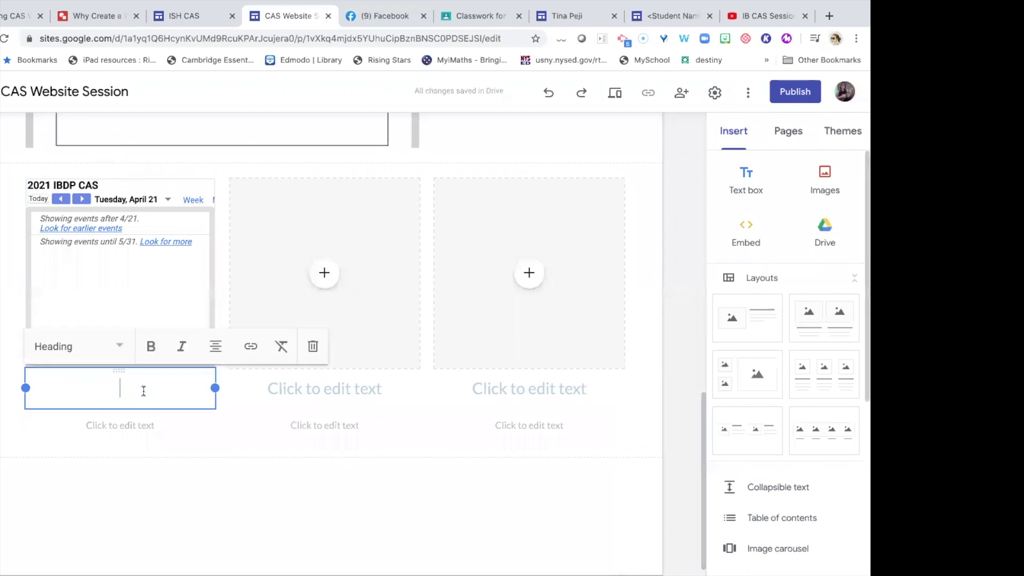
type("IB CAS")
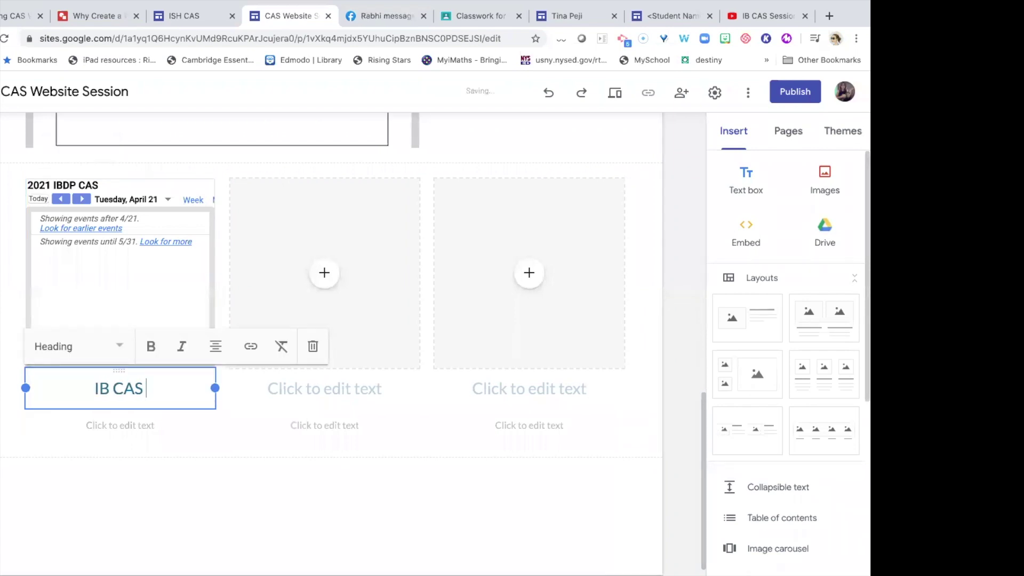
type(" Calendar")
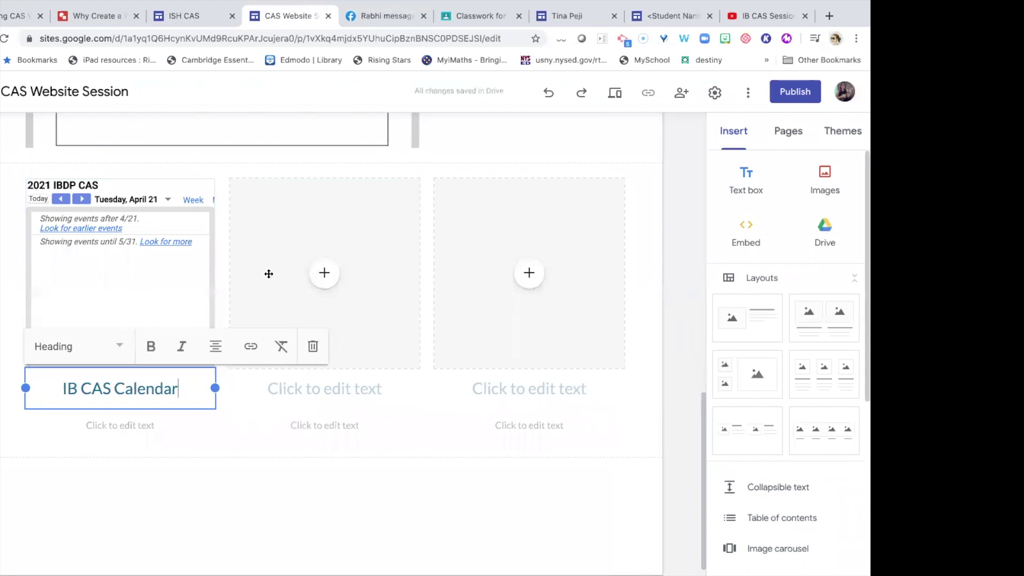
left_click(318, 282)
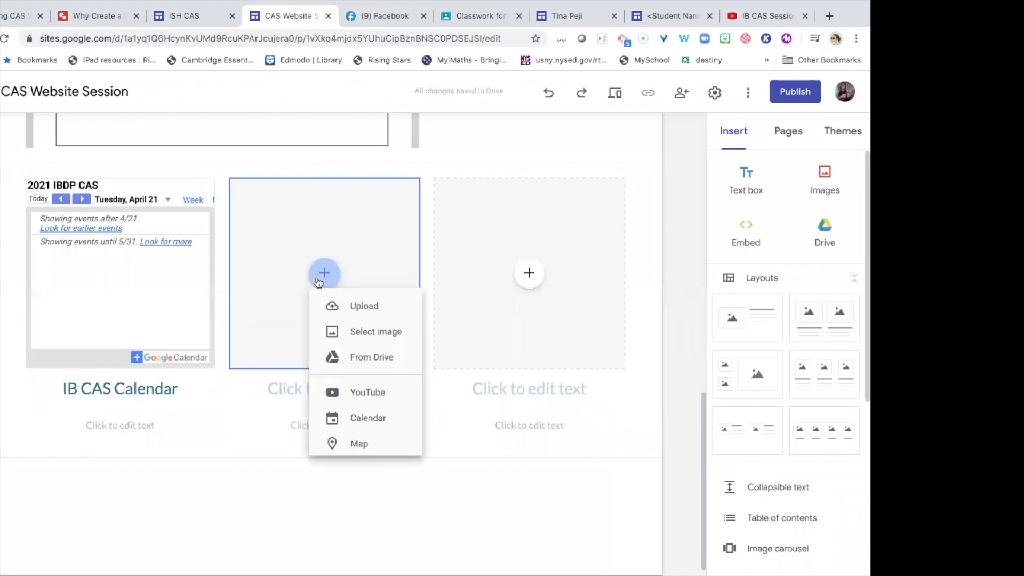
Embed a map of Hyderabad, Telangana, India in the middle column.
left_click(369, 454)
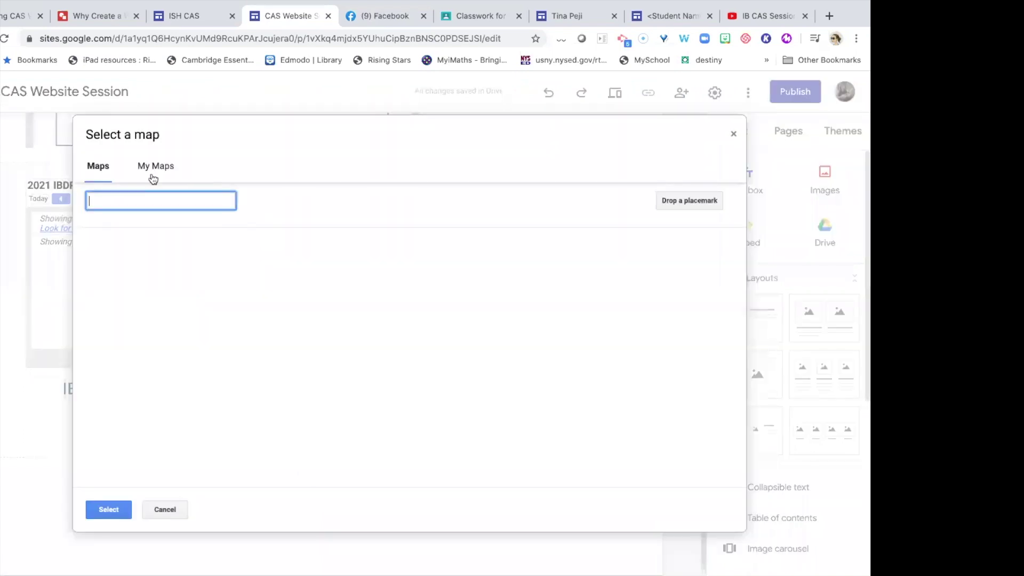
type("india")
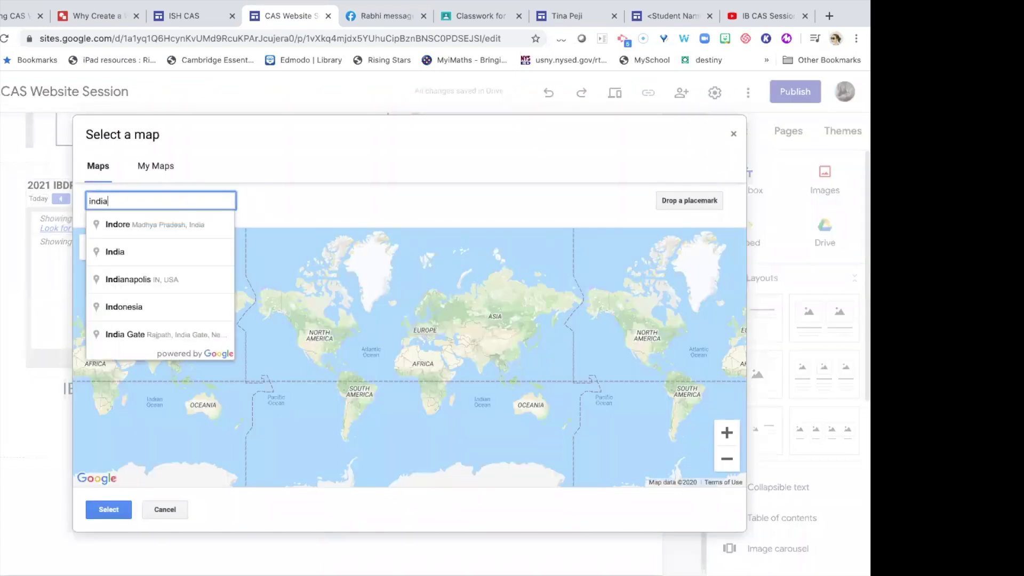
type("hyderaba")
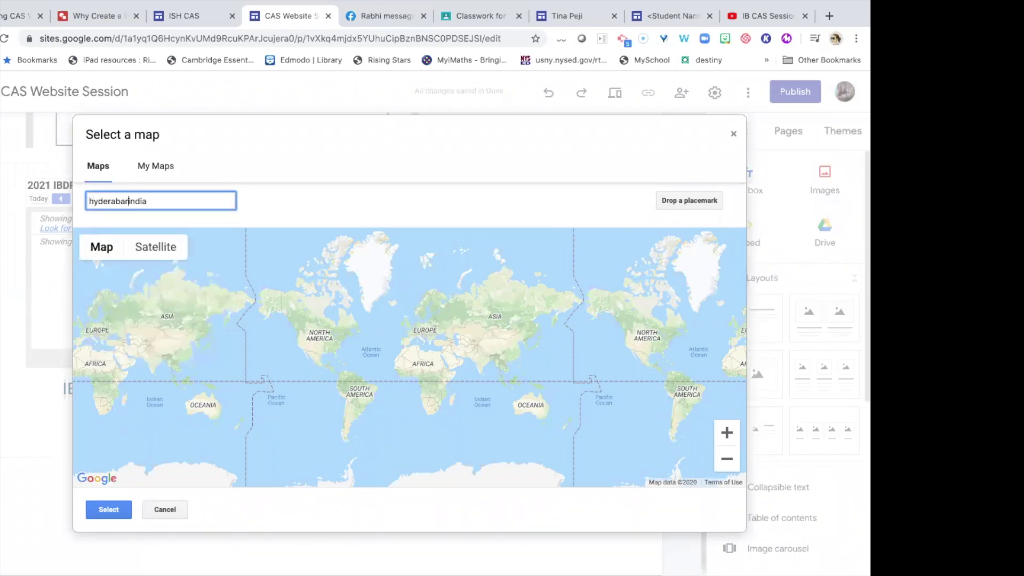
type("d")
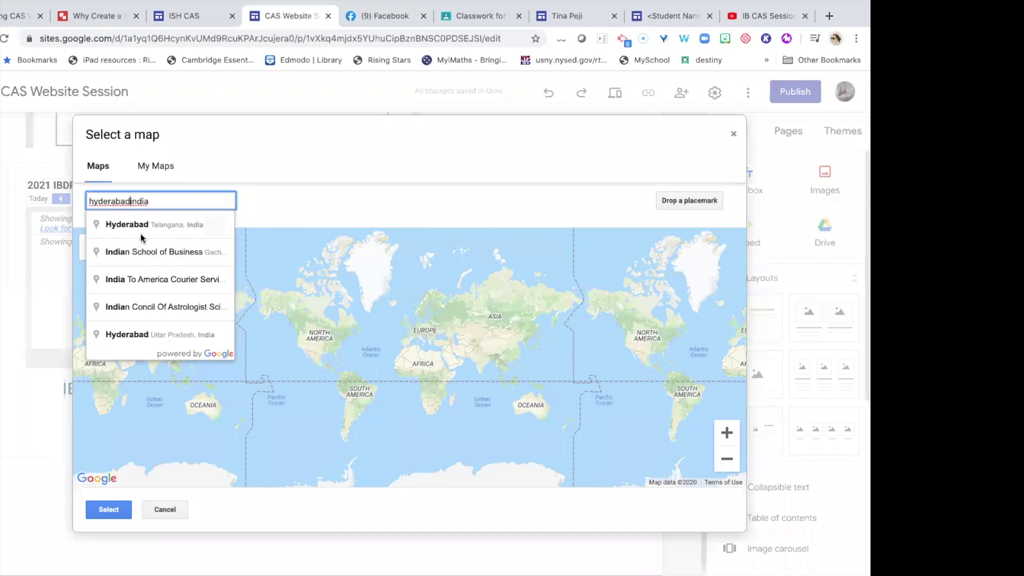
left_click(140, 233)
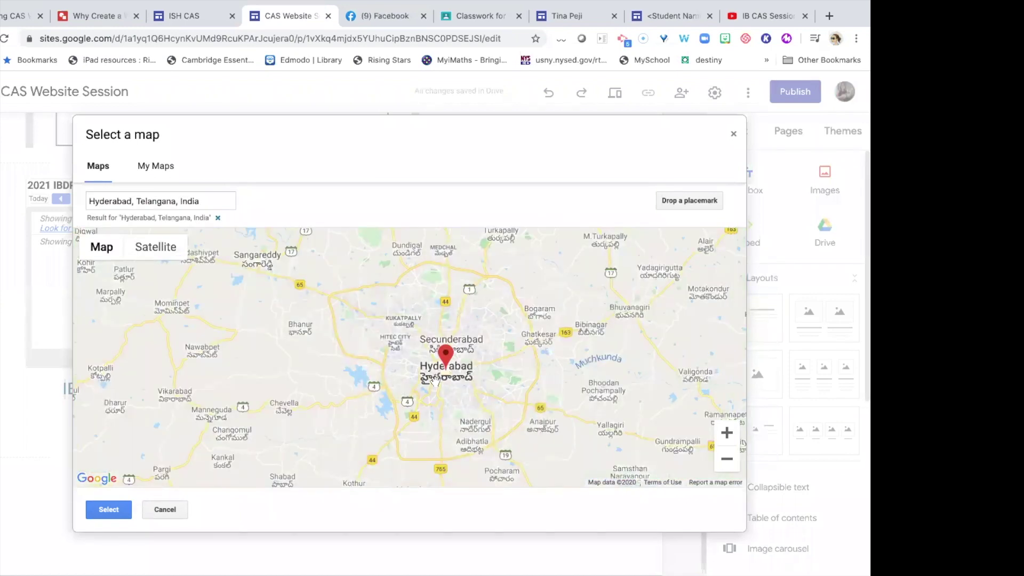
left_click(108, 509)
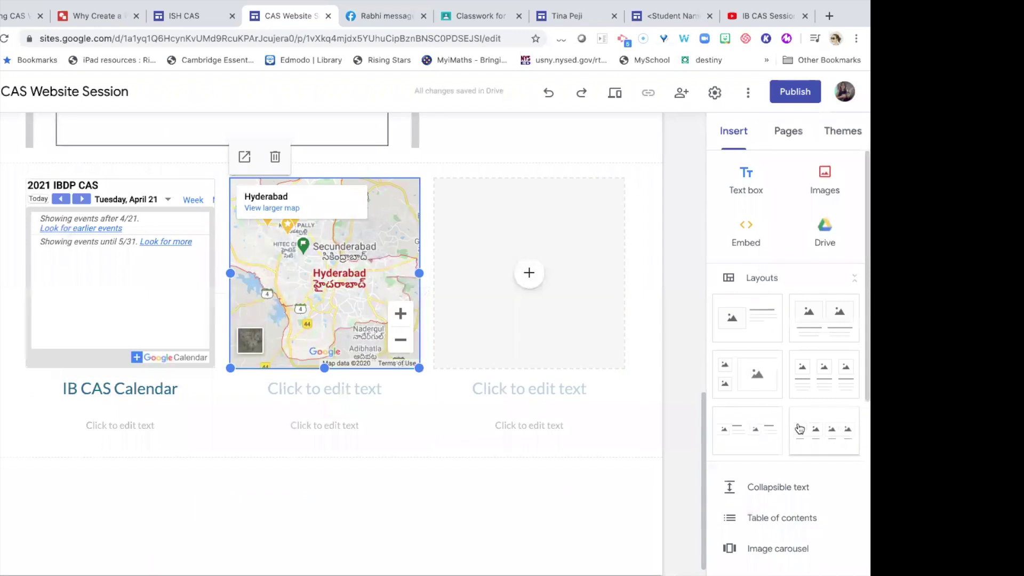
scroll(800, 428, "down", 5)
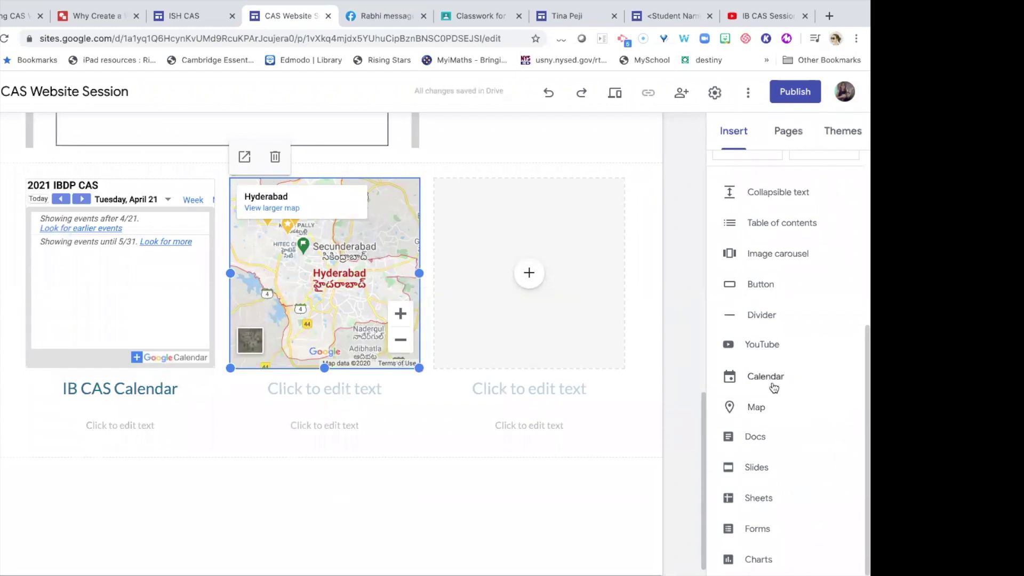
left_click(529, 273)
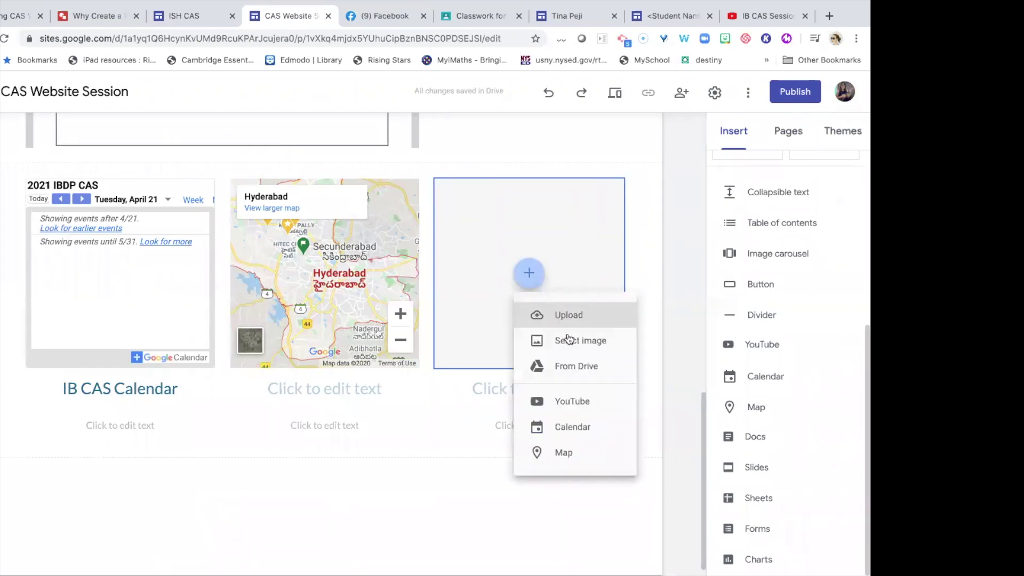
left_click(570, 374)
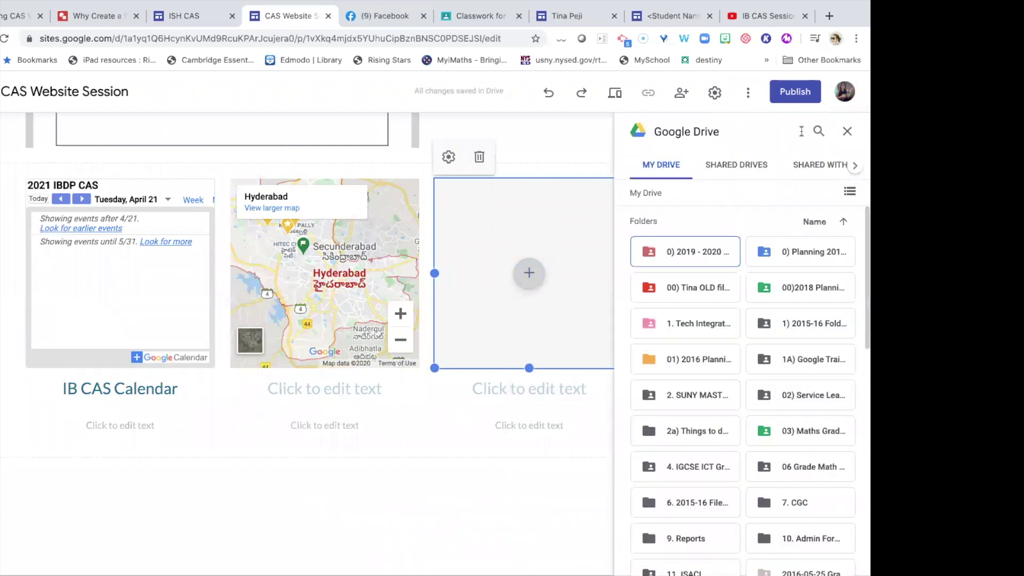
left_click(817, 131)
type("creating cas")
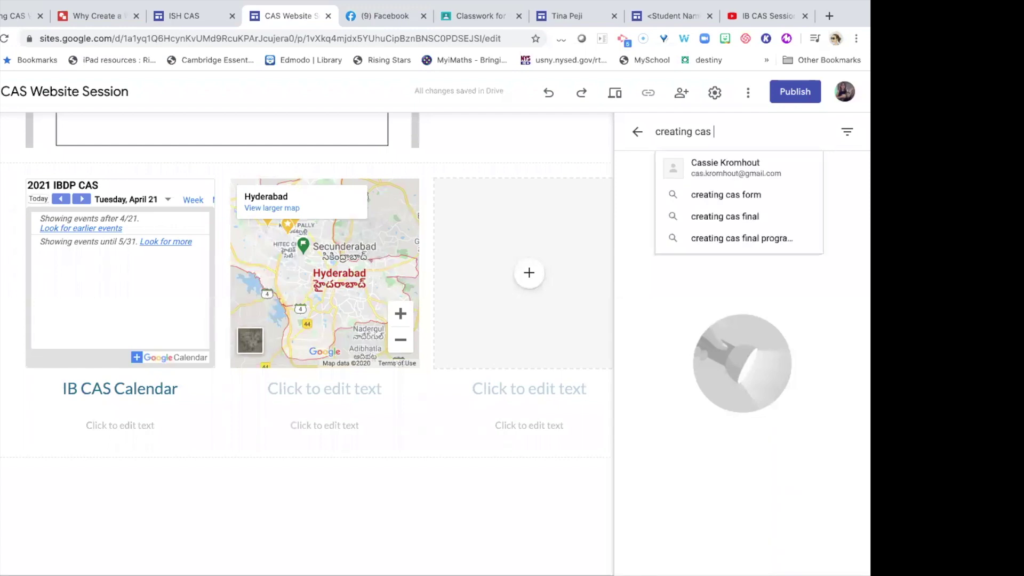
key("Return")
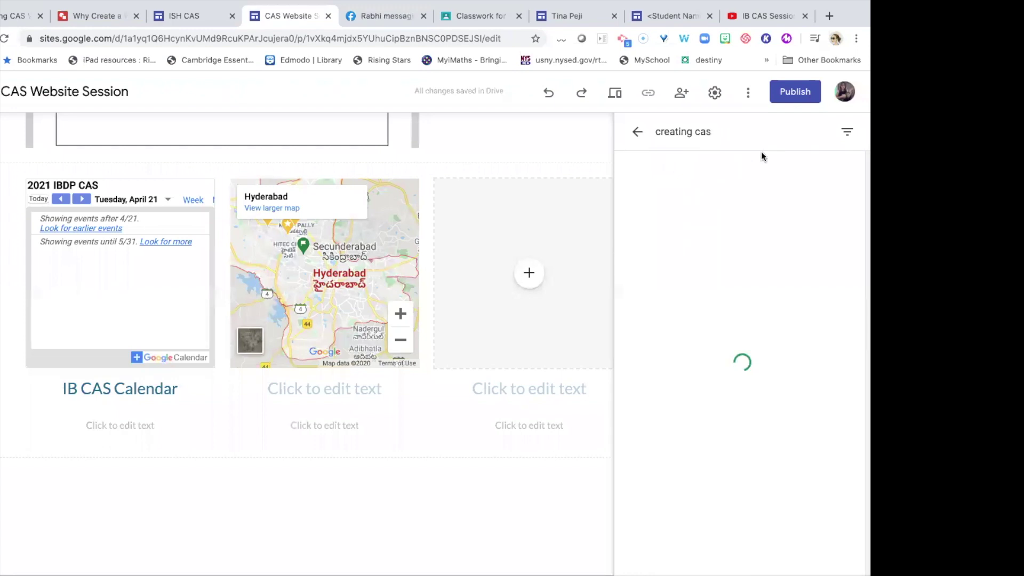
left_click(727, 133)
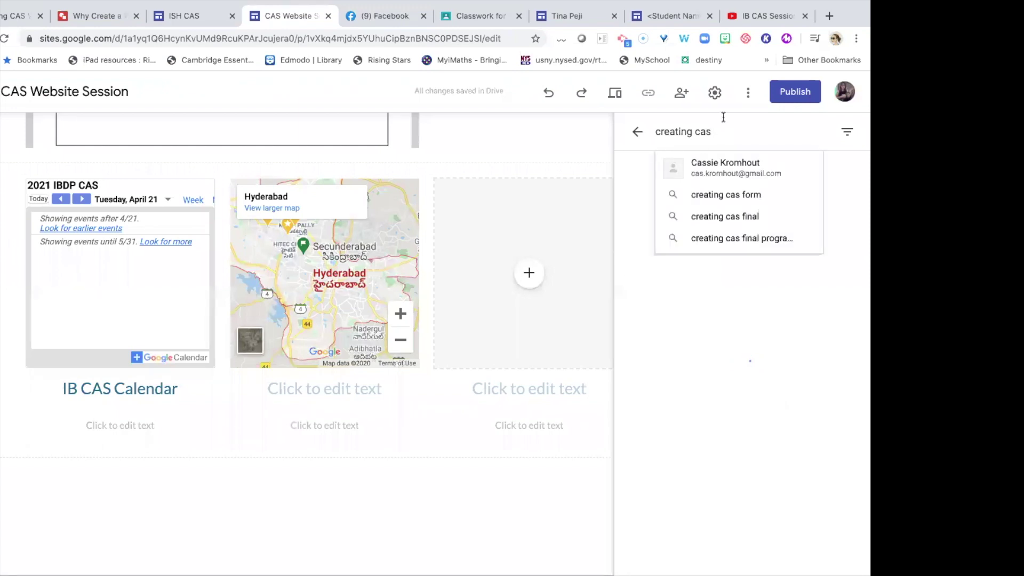
left_click(636, 134)
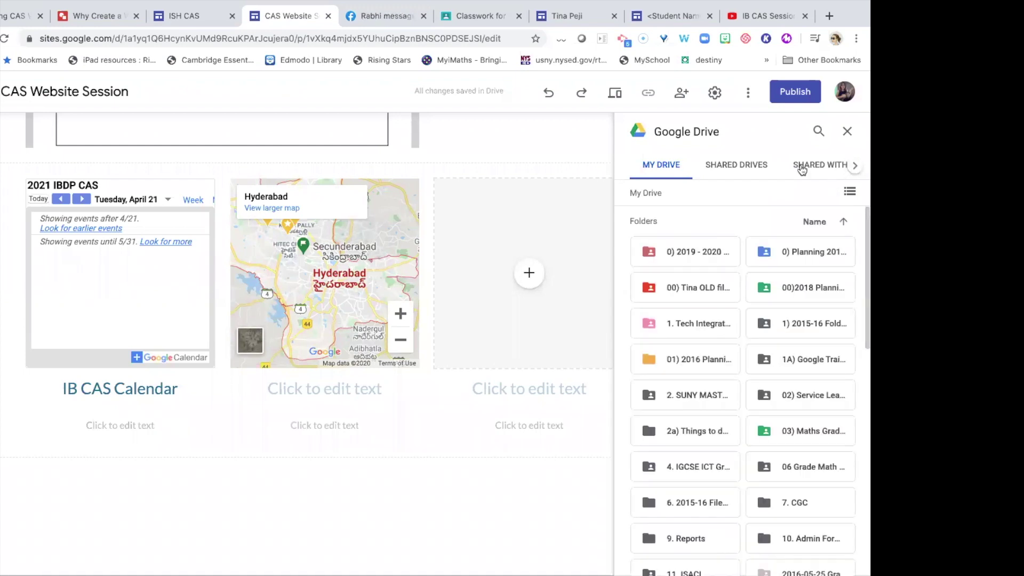
left_click(847, 133)
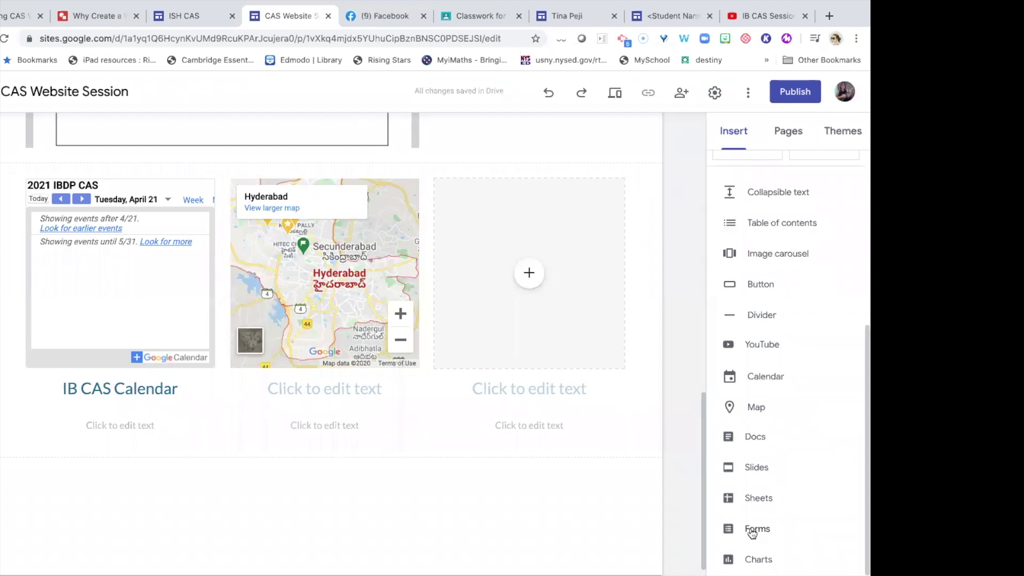
Embed the 2020 Volleyball Google Form in a new section below the calendar and map row.
left_click(752, 531)
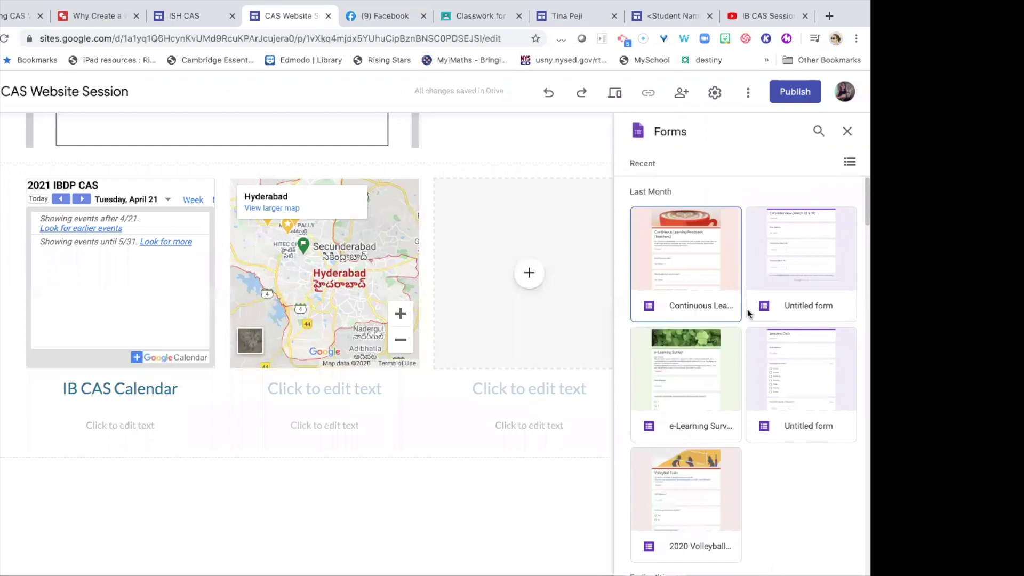
scroll(747, 309, "down", 3)
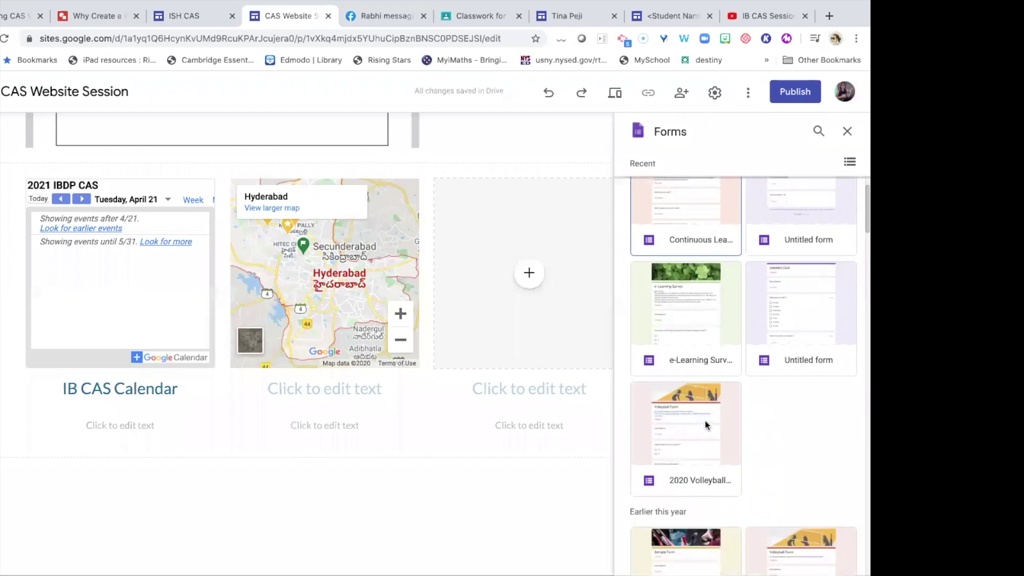
left_click(705, 421)
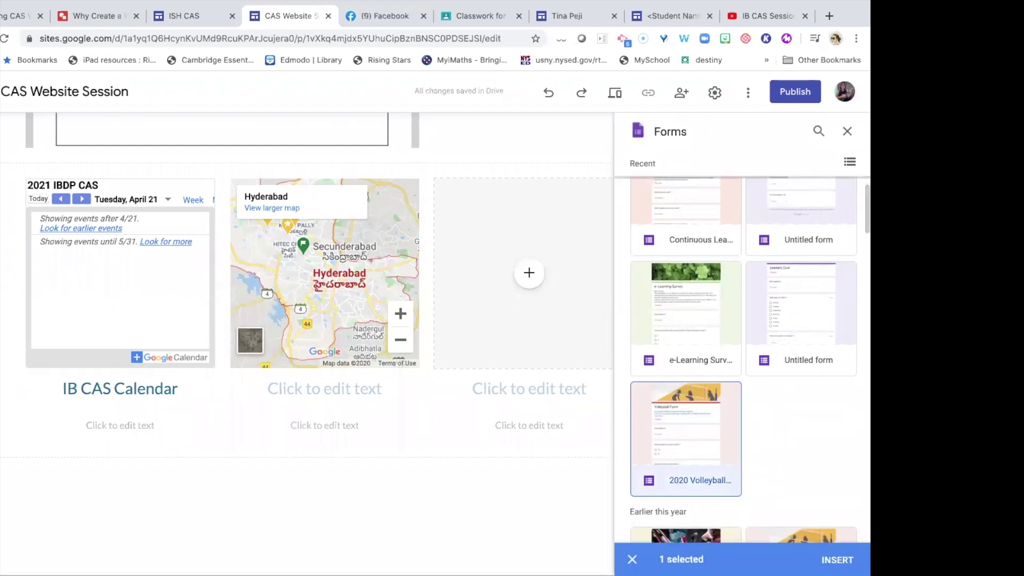
left_click(837, 559)
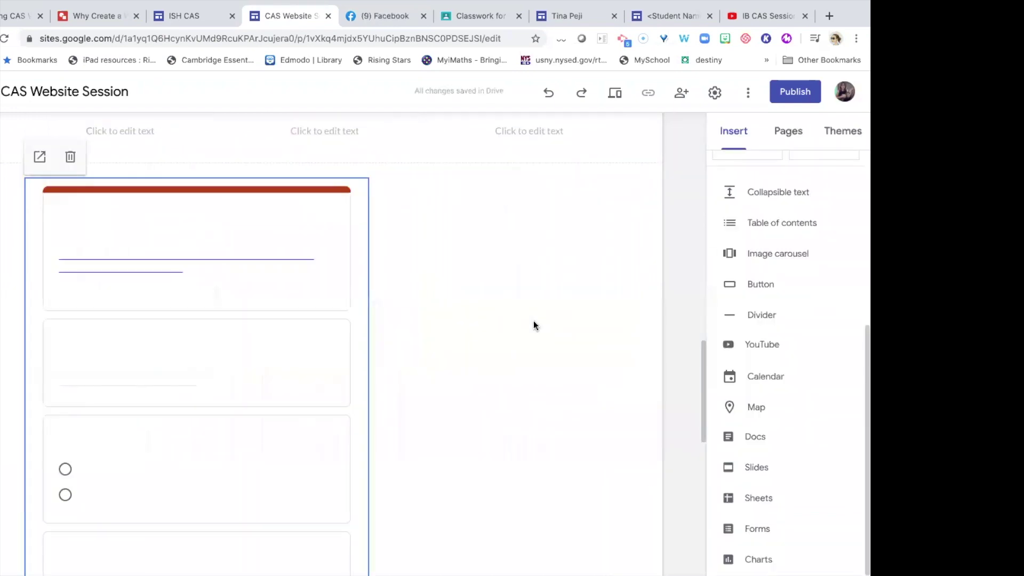
scroll(533, 321, "down", 1)
scroll(534, 321, "up", 1)
scroll(533, 321, "down", 4)
scroll(534, 321, "down", 6)
scroll(533, 321, "up", 20)
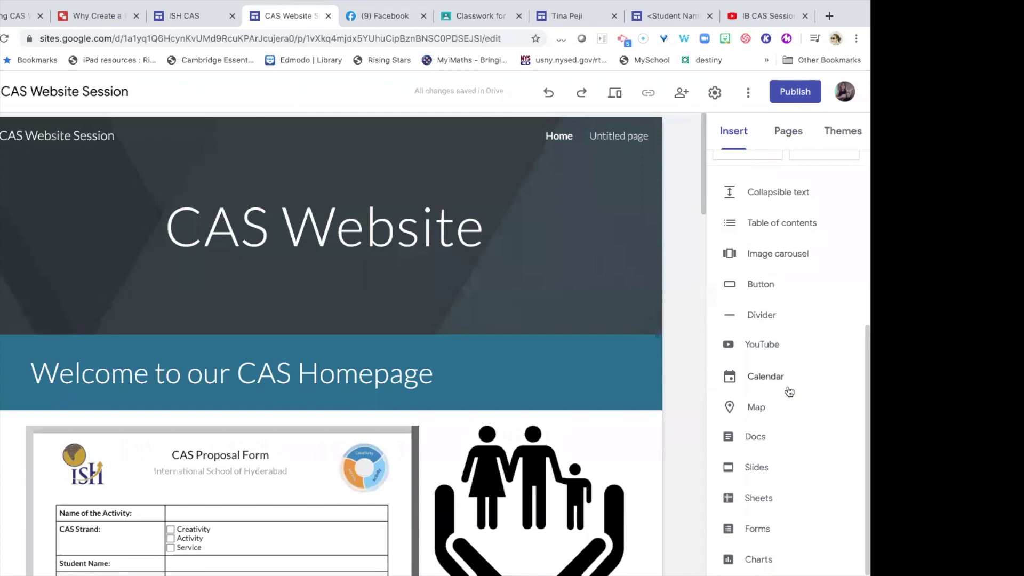
Insert a divider below the Welcome banner and drag its section lower on the homepage.
scroll(789, 391, "up", 1)
scroll(788, 391, "up", 2)
scroll(766, 431, "down", 1)
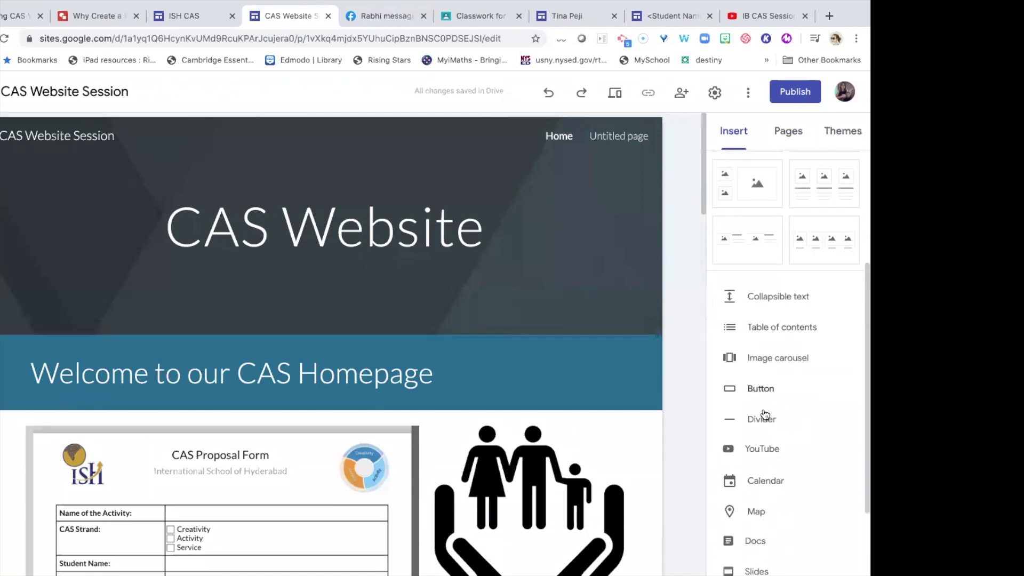
left_click(765, 423)
scroll(104, 269, "up", 2)
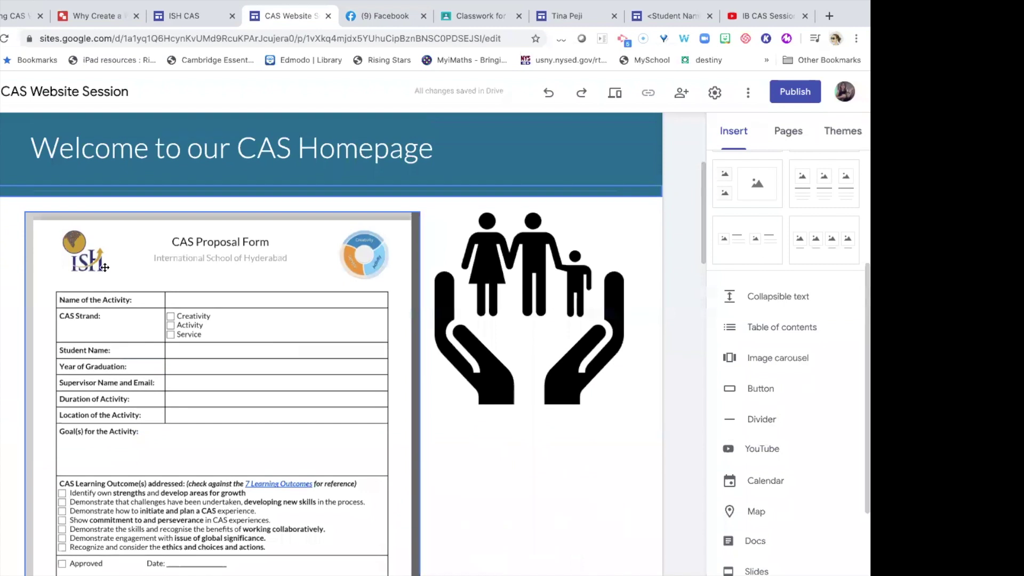
mouse_move(1, 292)
left_mouse_down()
mouse_move(16, 458)
mouse_move(6, 573)
mouse_move(7, 301)
left_mouse_up()
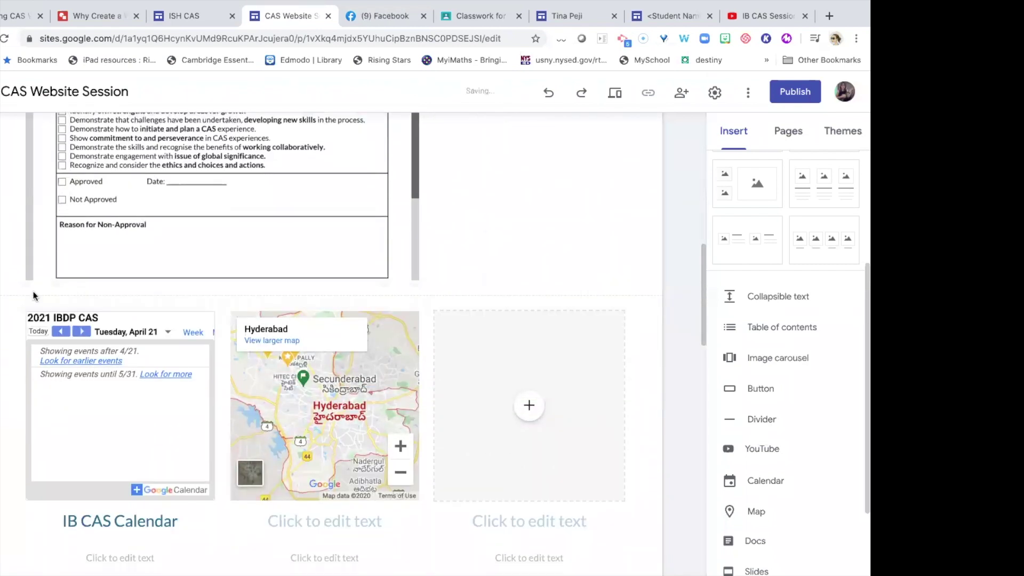
Start adding an image carousel to the homepage, bringing up the Insert images dialog.
scroll(43, 354, "down", 9)
scroll(43, 354, "up", 3)
scroll(43, 353, "up", 15)
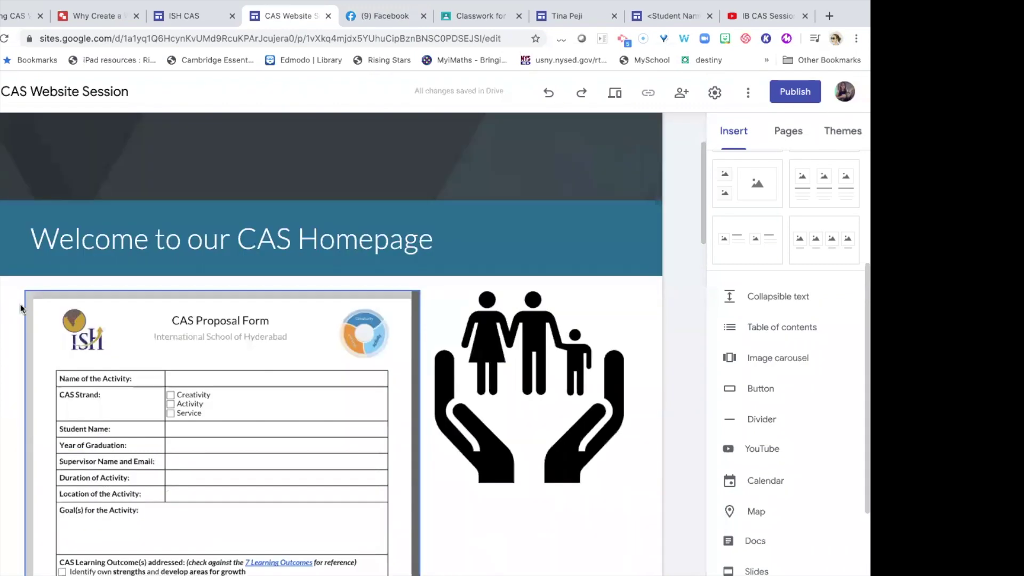
scroll(73, 334, "down", 1)
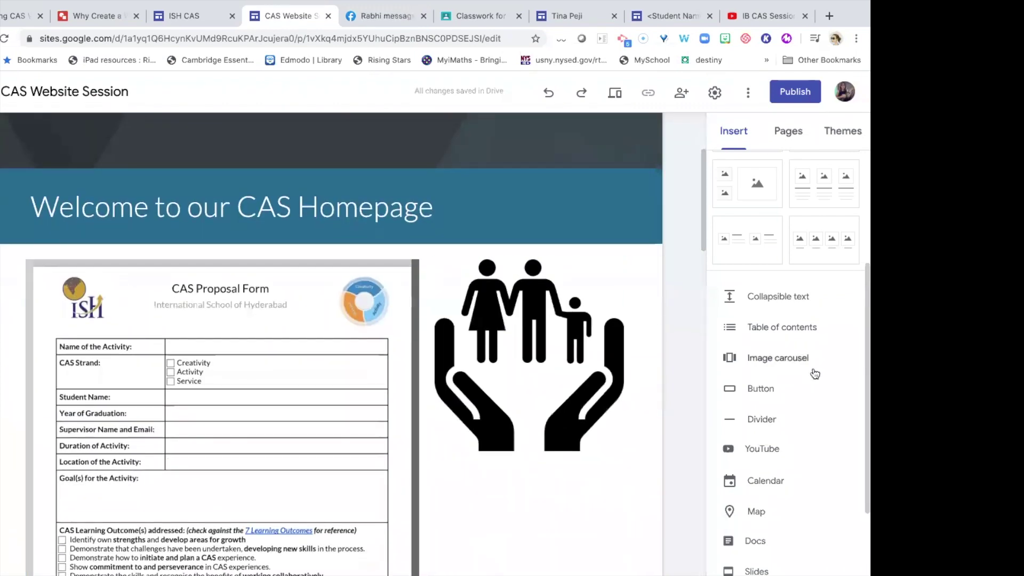
left_click(792, 358)
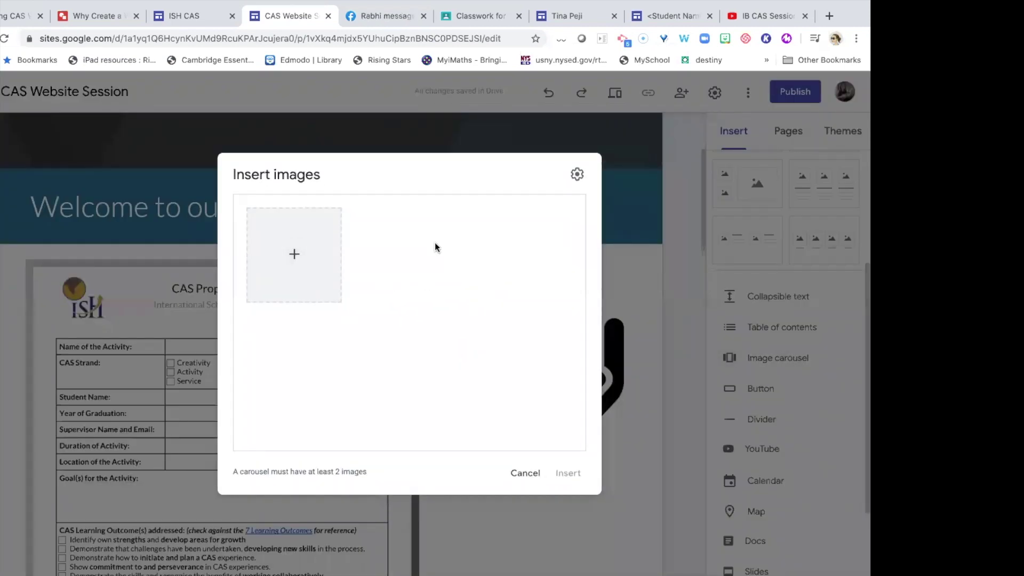
Cancel the Insert images dialog so no carousel pictures are added.
left_click(524, 474)
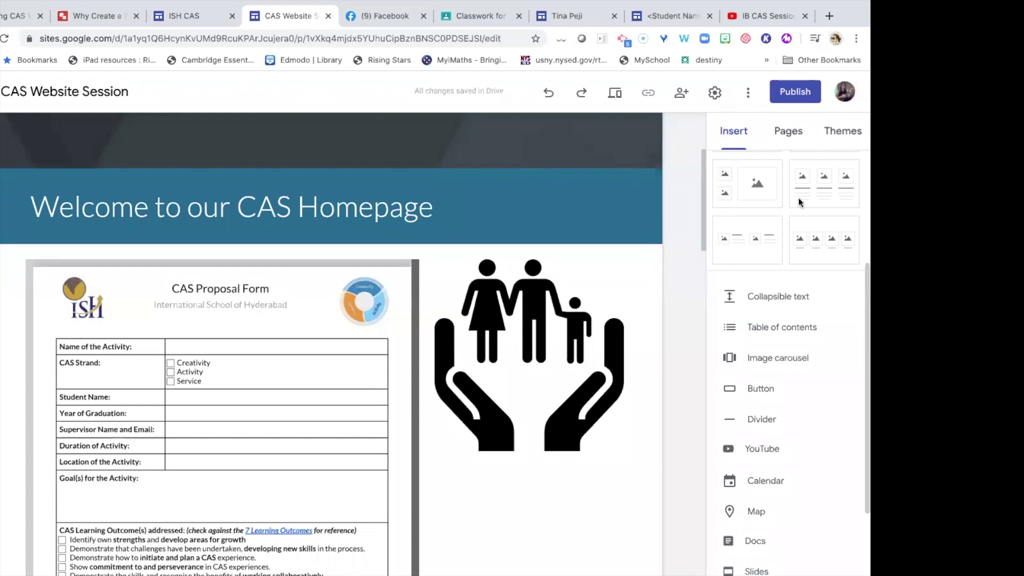
Rename the Untitled page to CAS Forms through its page properties.
left_click(794, 133)
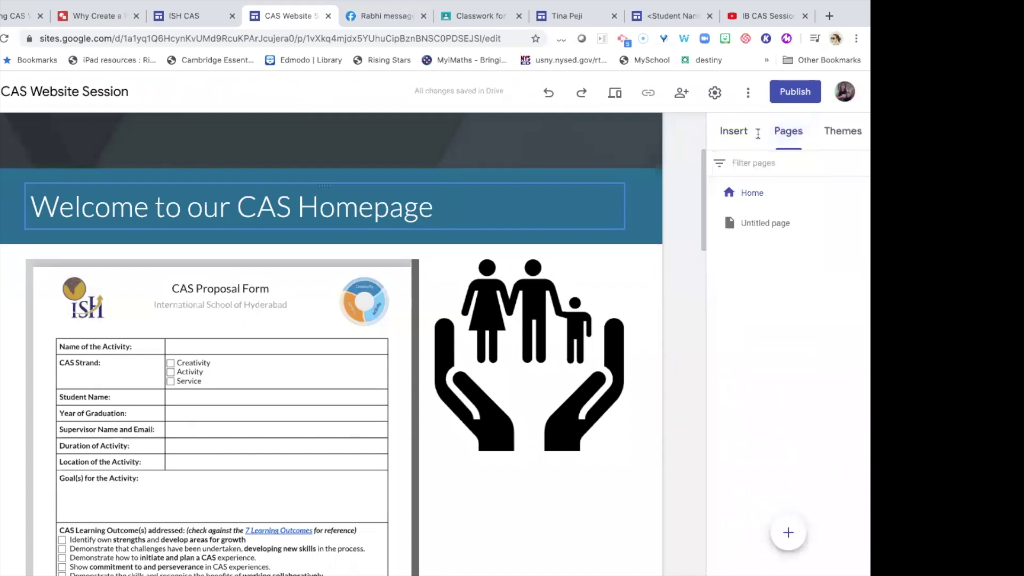
scroll(548, 174, "up", 3)
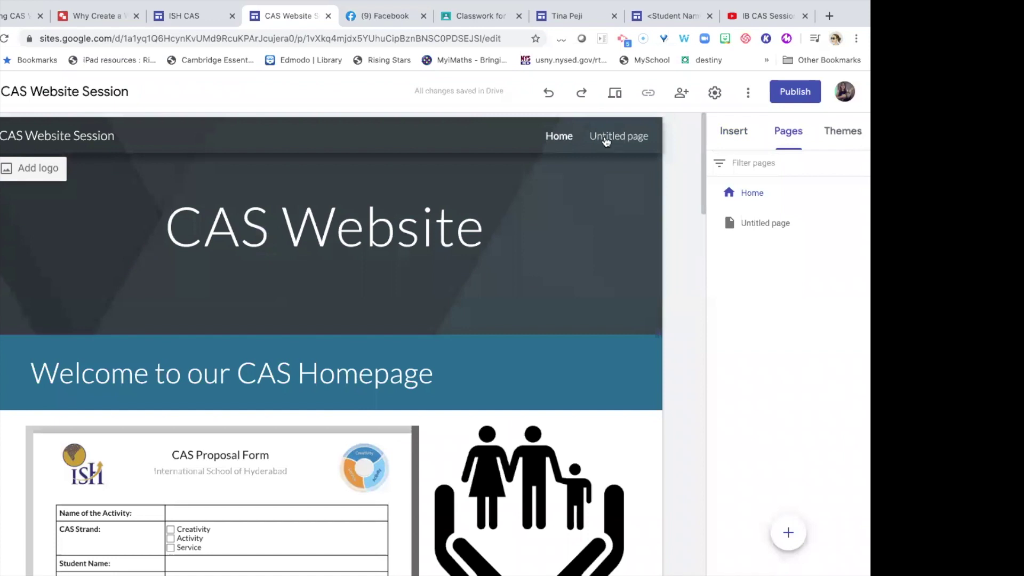
left_click(611, 138)
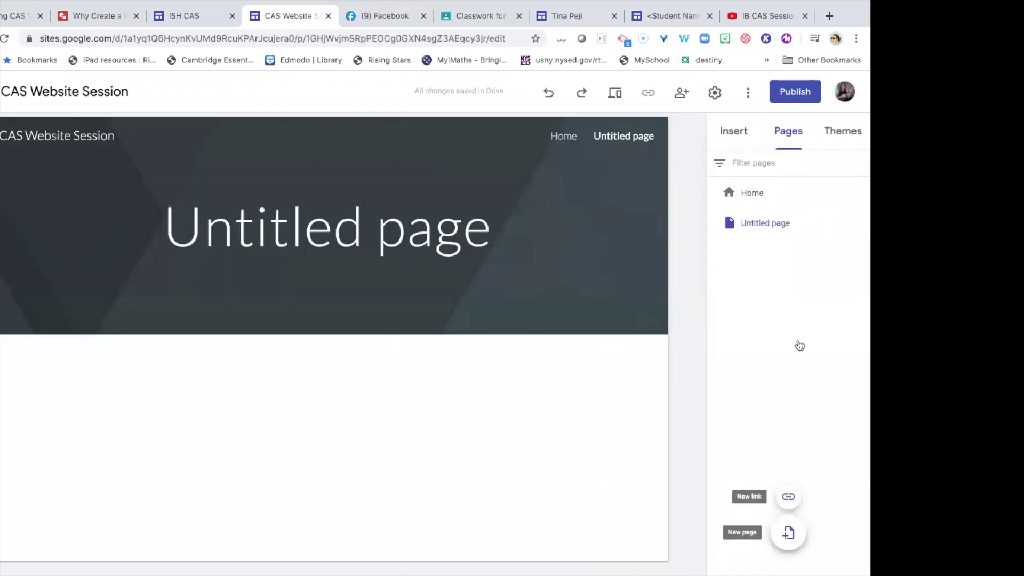
mouse_move(793, 543)
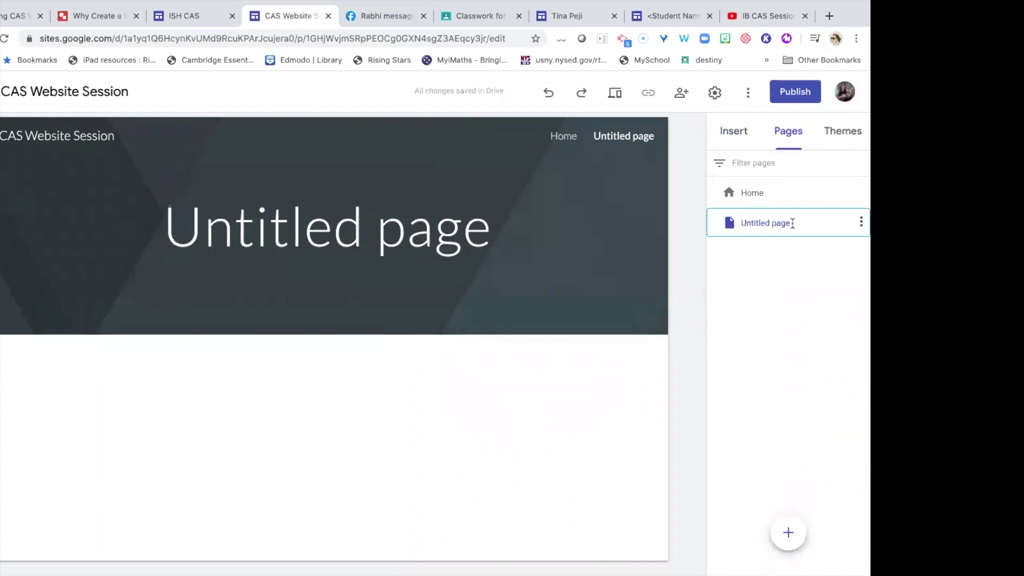
left_click(861, 222)
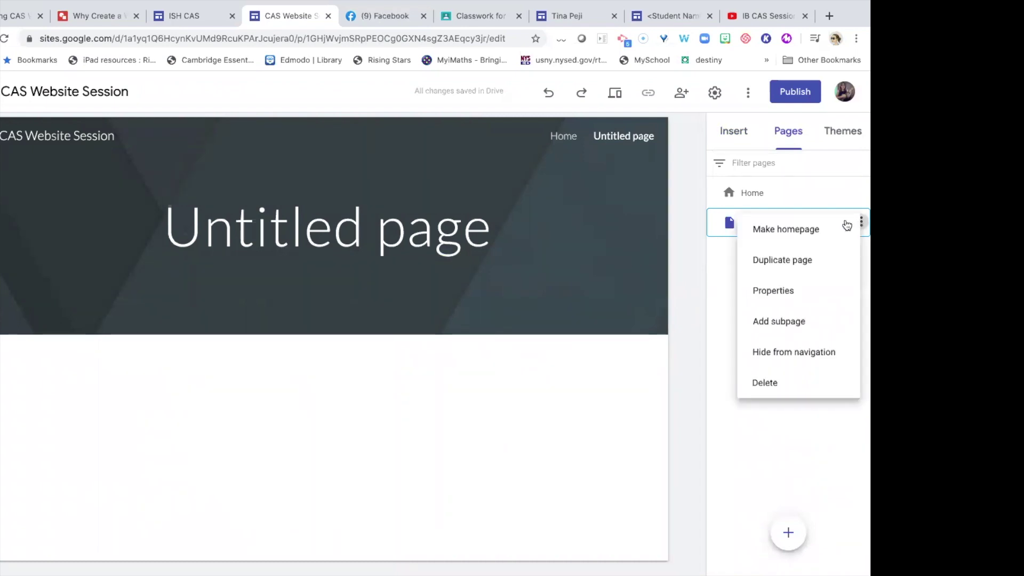
left_click(785, 292)
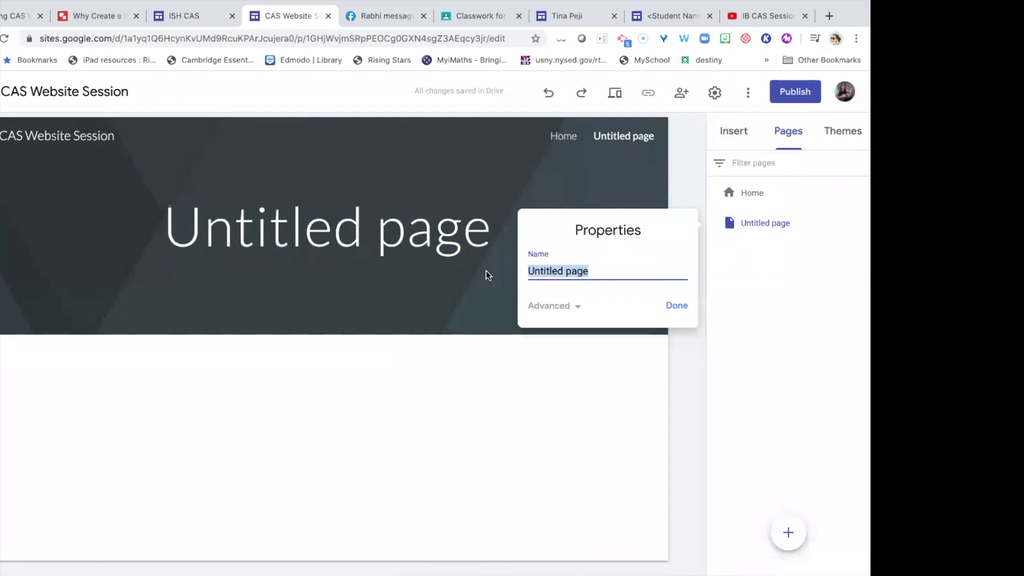
type("CAS")
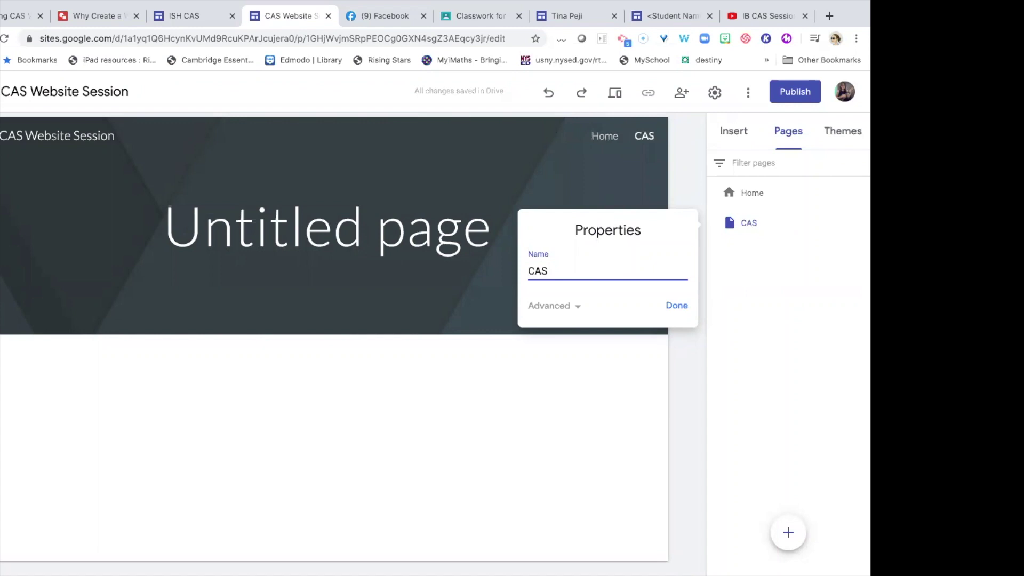
type(" Forms")
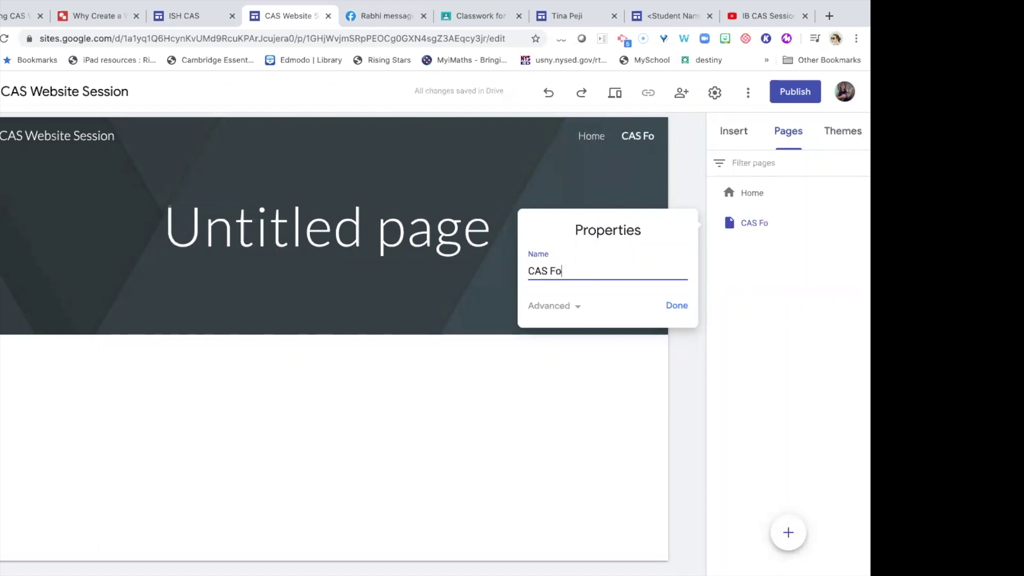
left_click(677, 306)
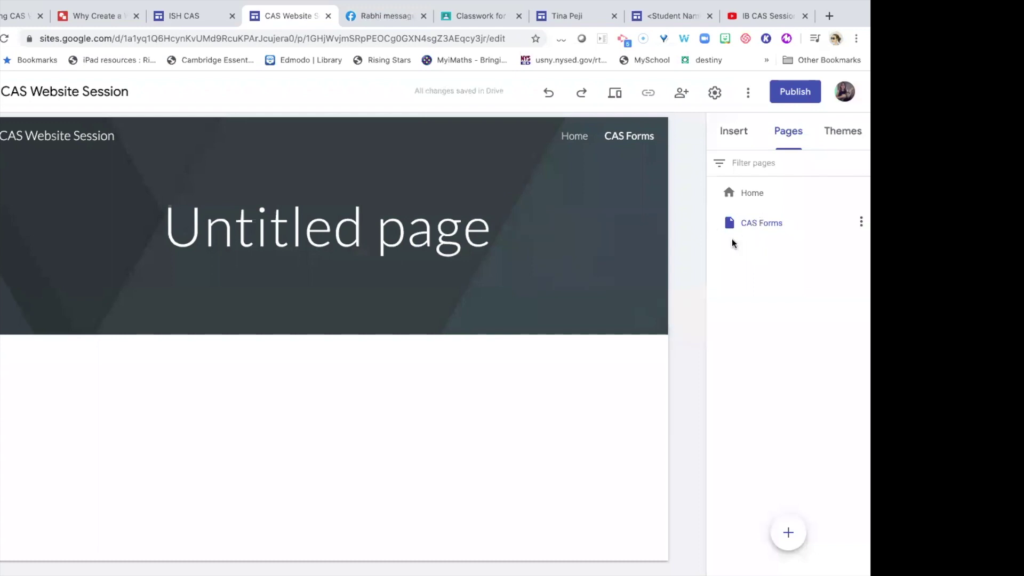
Replace the page header title 'Untitled page' with 'CAS Forms'.
left_click(379, 234)
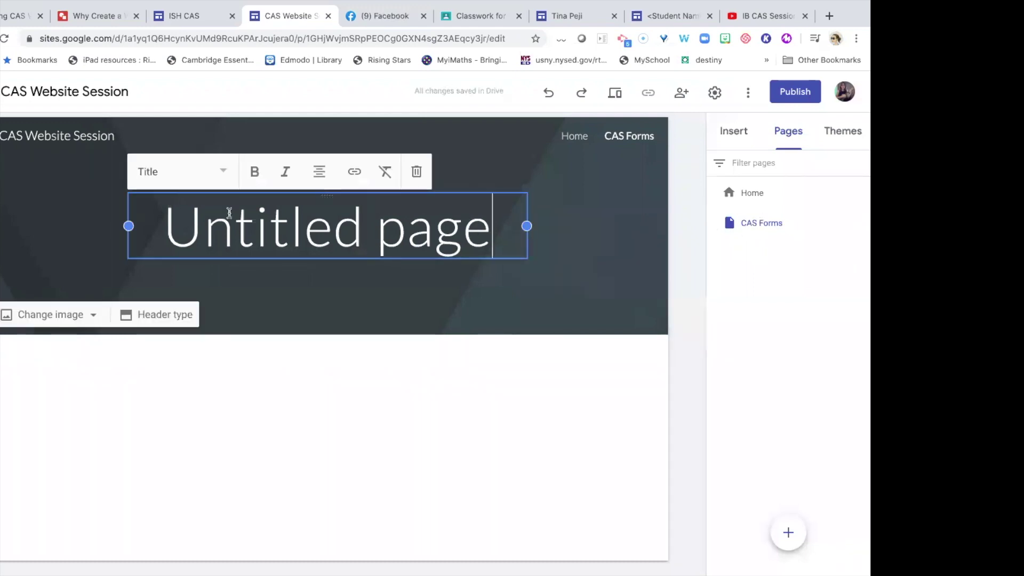
left_click_drag(230, 213, 163, 206)
type("CAS ")
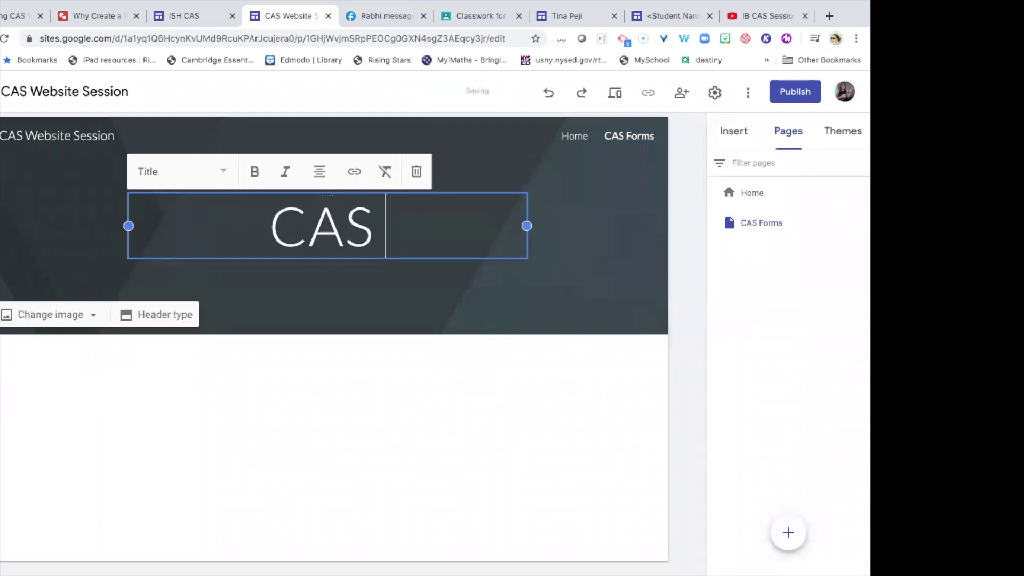
type("Forms")
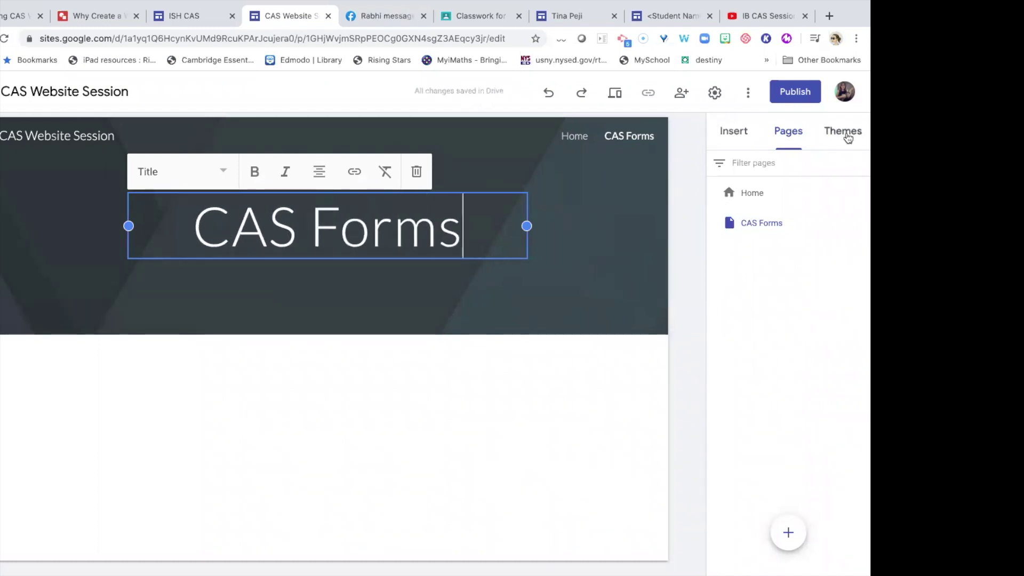
left_click(766, 279)
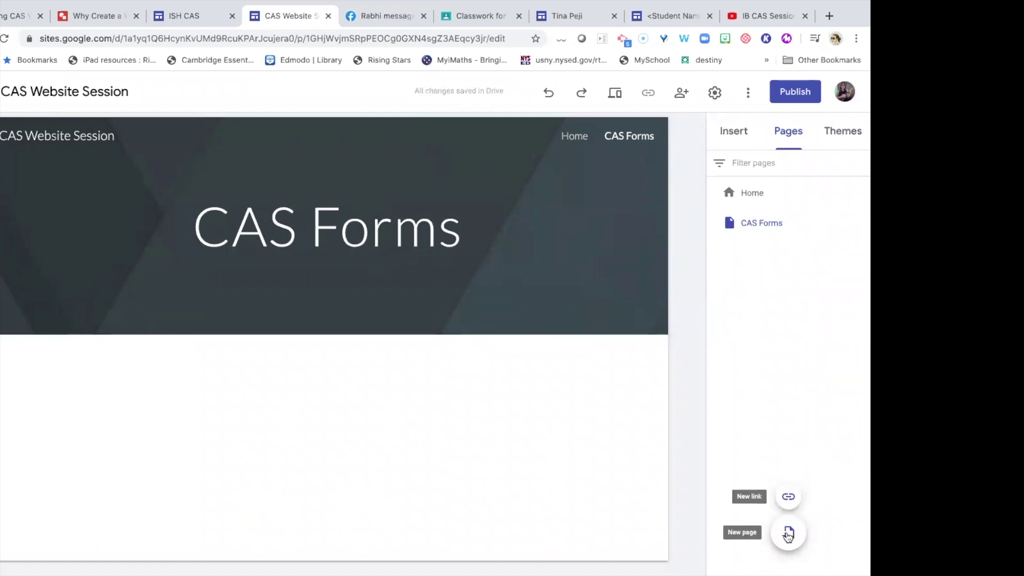
Create a new page named Preliminary Forms.
left_click(788, 533)
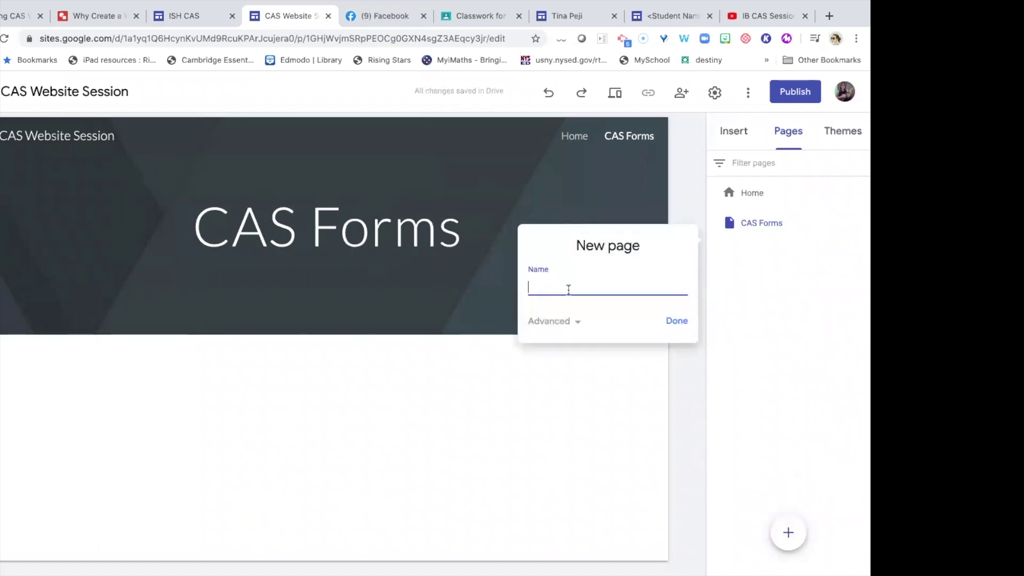
type("Preliminary Forms")
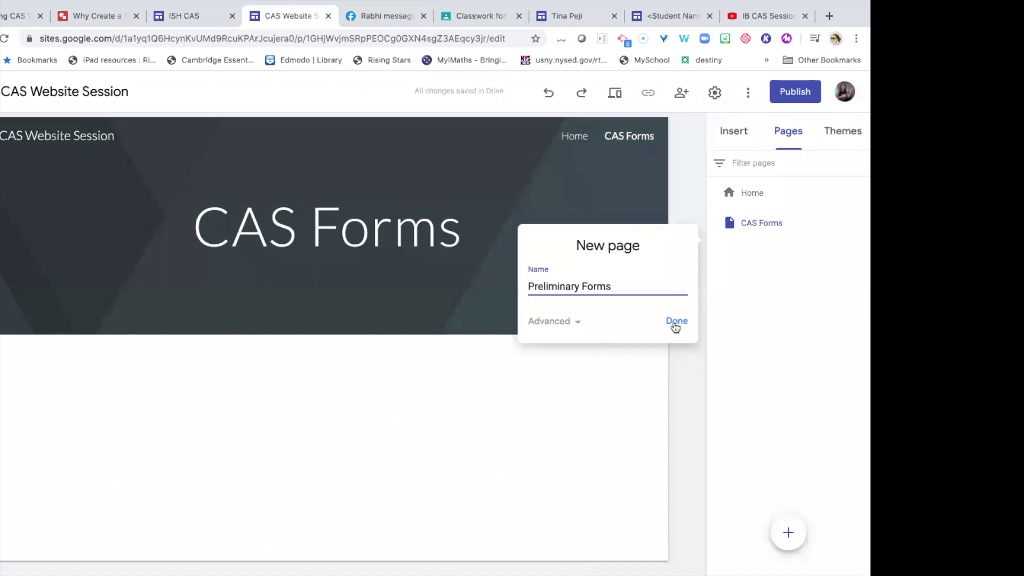
left_click(678, 322)
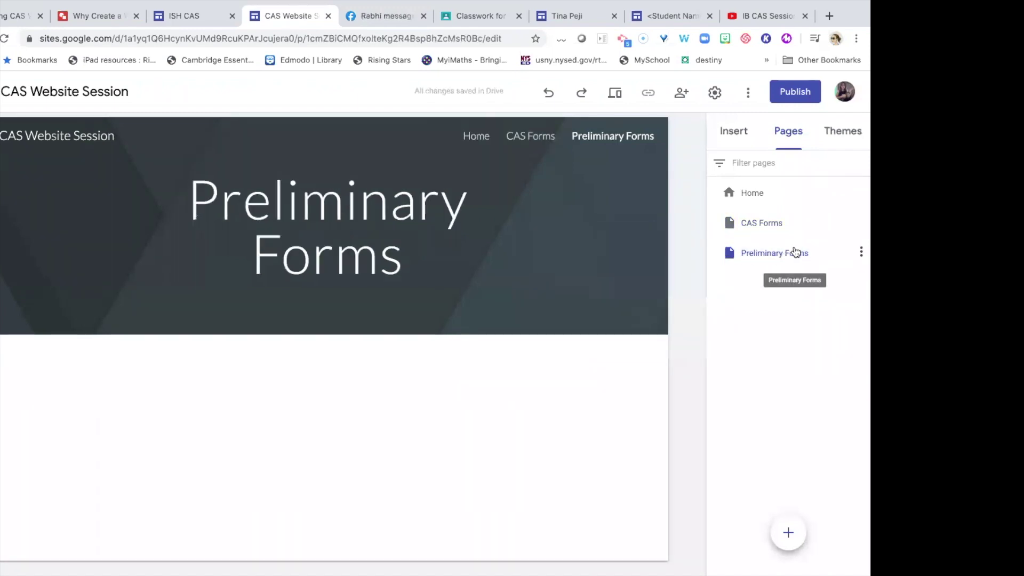
Nest Preliminary Forms under CAS Forms as a subpage and verify it in the navigation.
left_click(776, 252)
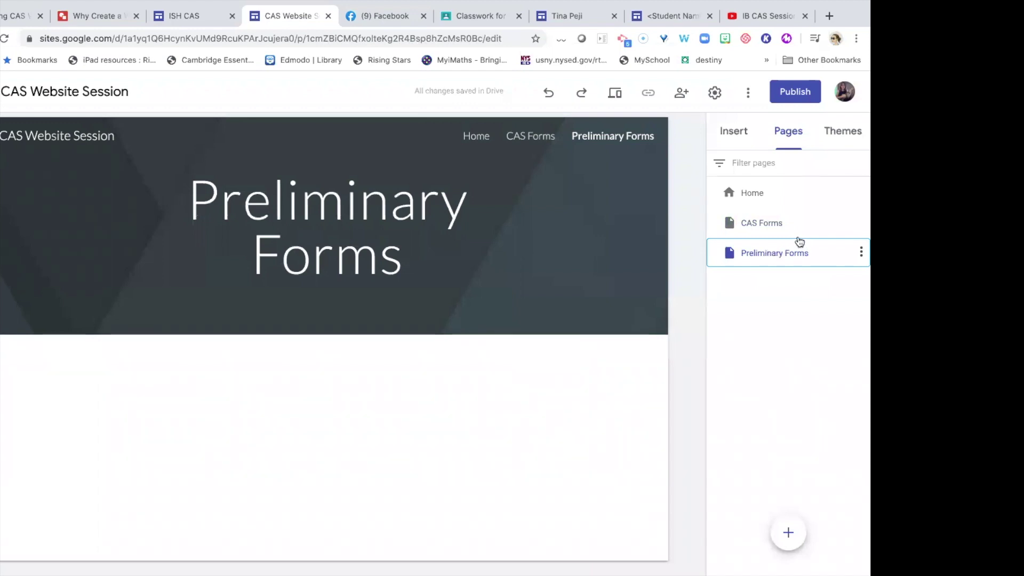
mouse_move(790, 251)
left_mouse_down()
mouse_move(792, 231)
mouse_move(800, 240)
left_mouse_up()
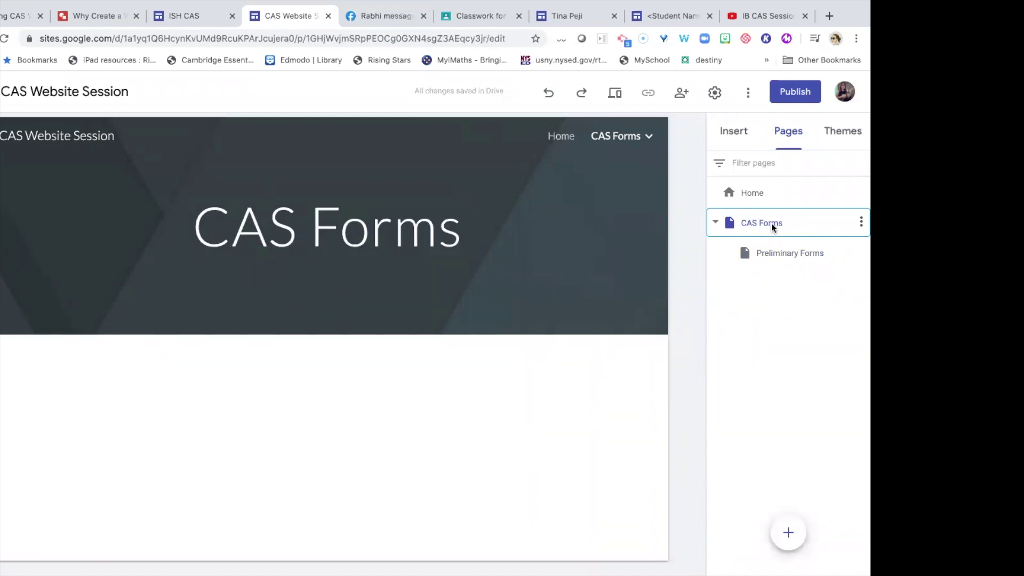
left_click(644, 139)
left_click(648, 139)
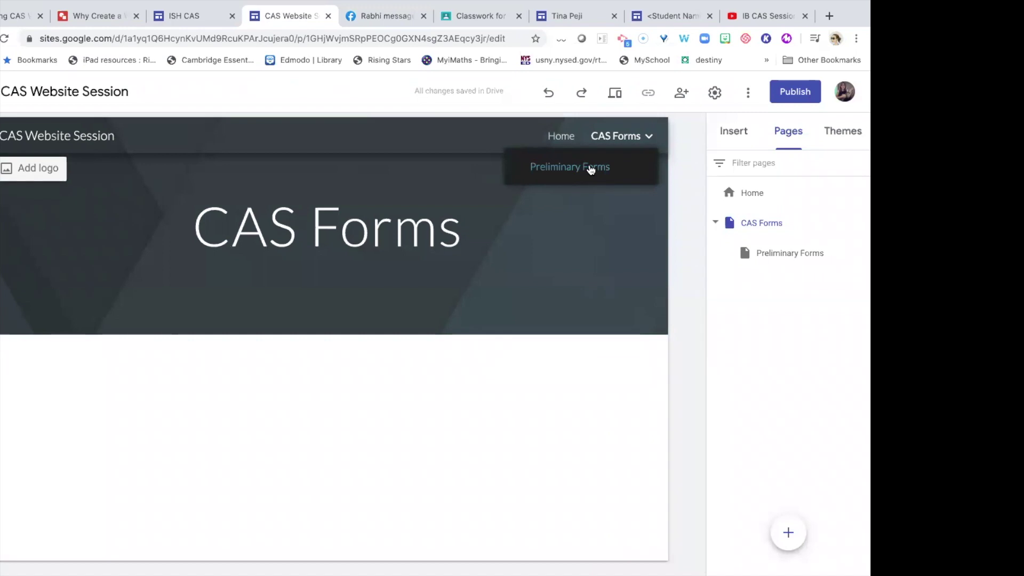
Apply the Impression theme with the yellow accent colour to the site.
left_click(851, 138)
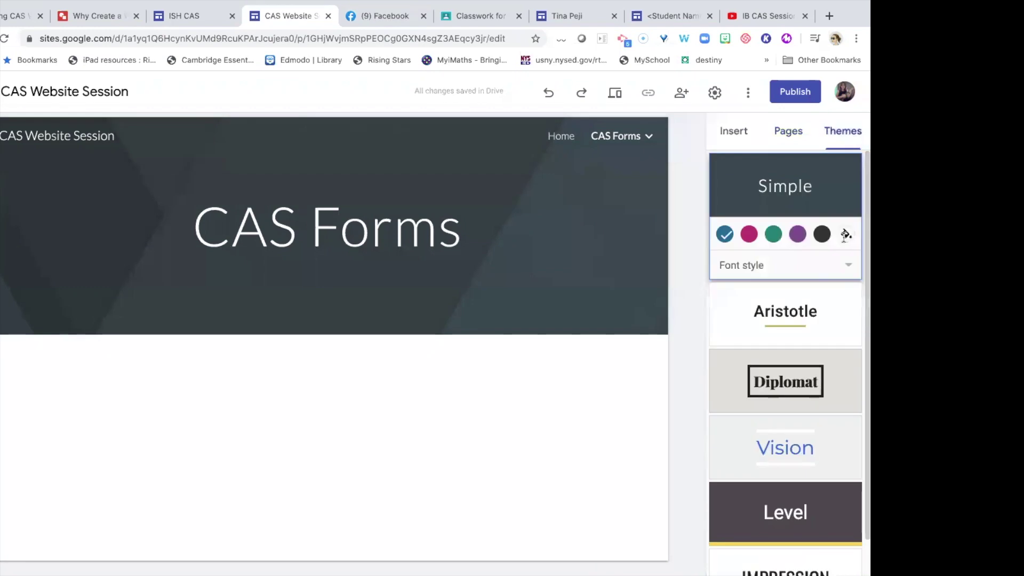
scroll(842, 324, "down", 1)
left_click(798, 541)
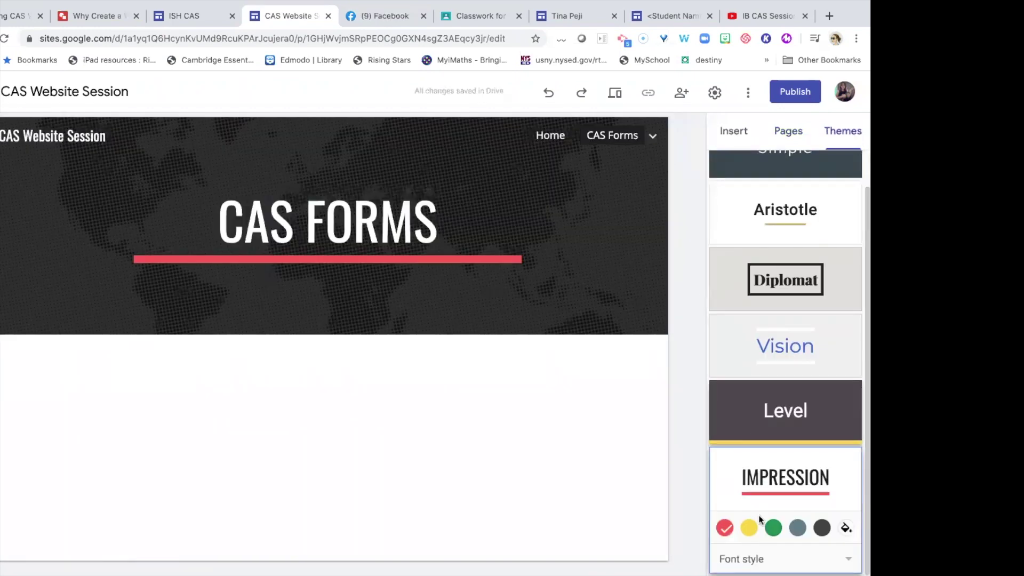
left_click(749, 528)
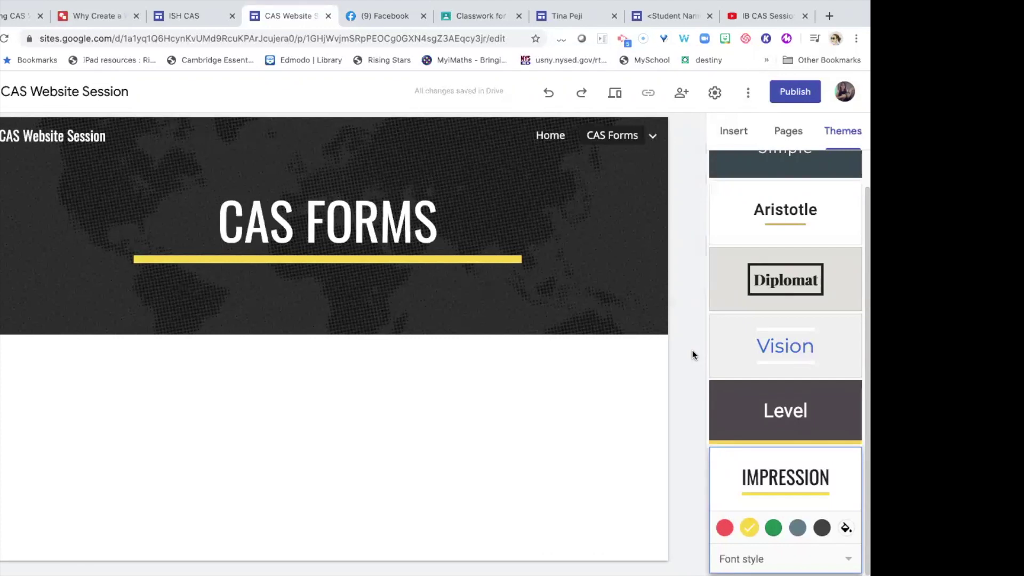
scroll(745, 256, "up", 1)
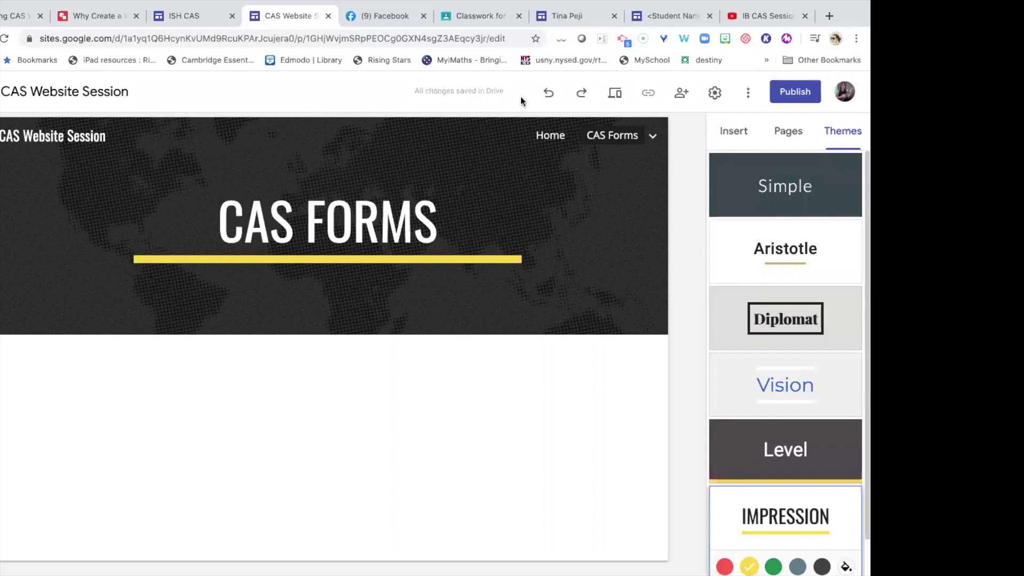
left_click(786, 133)
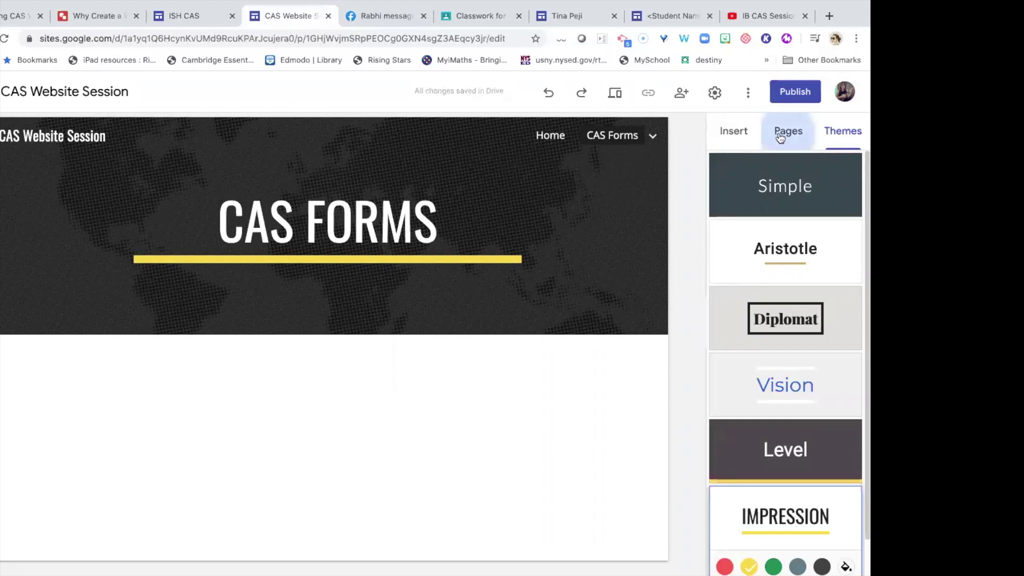
Try inserting a chart from the [Template] CAS Form#3 Log Sheet spreadsheet, which has no charts.
left_click(731, 133)
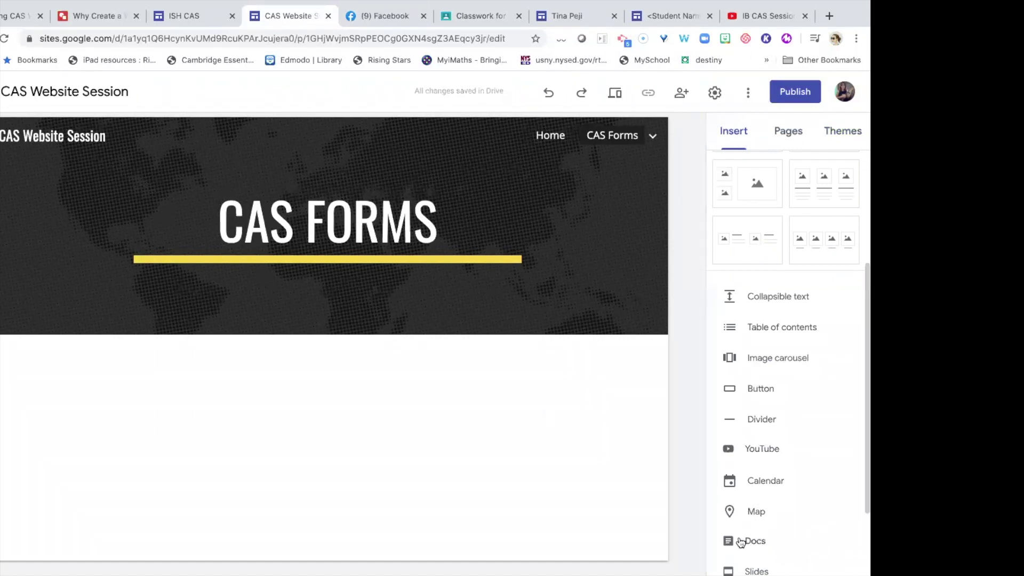
scroll(740, 542, "down", 3)
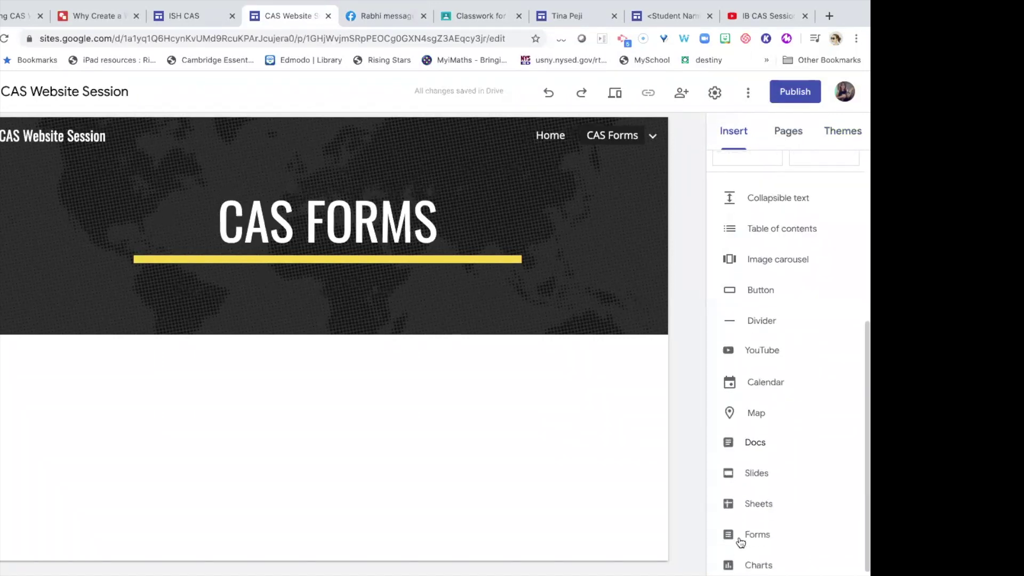
left_click(743, 563)
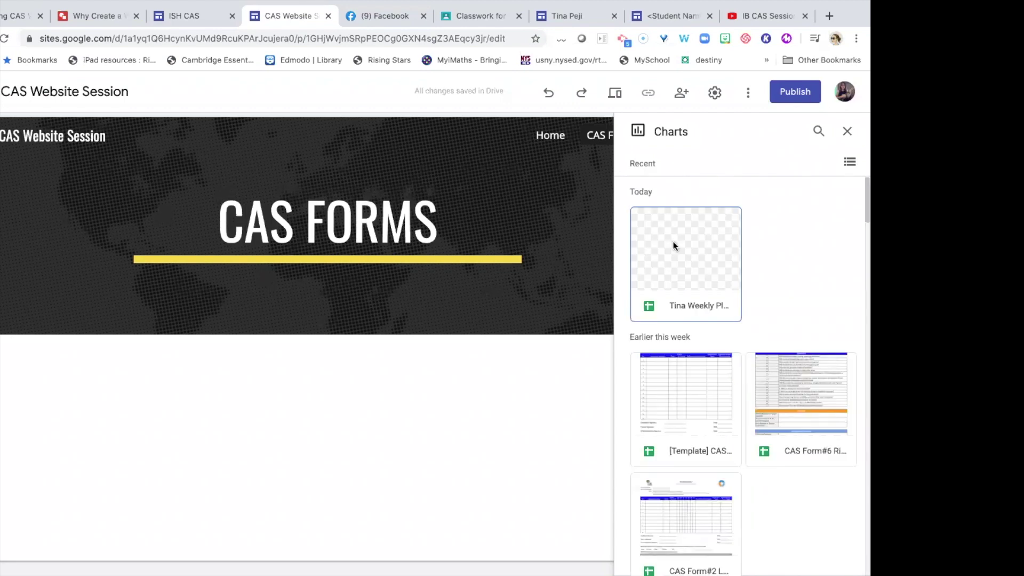
left_click(716, 411)
left_click(830, 562)
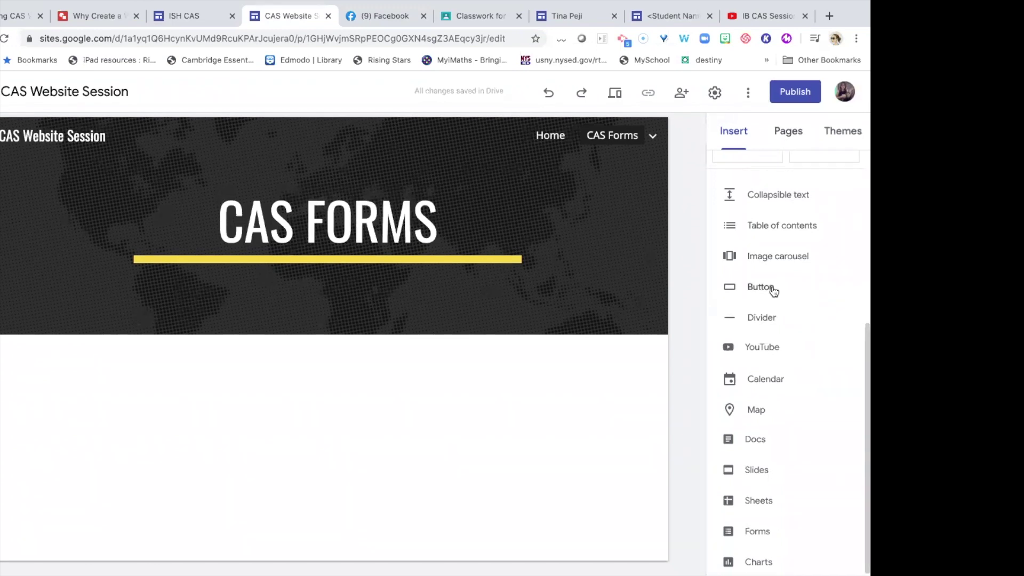
scroll(772, 282, "up", 5)
Add an image-and-text layout section under the CAS Forms header, then preview the site.
scroll(811, 257, "down", 1)
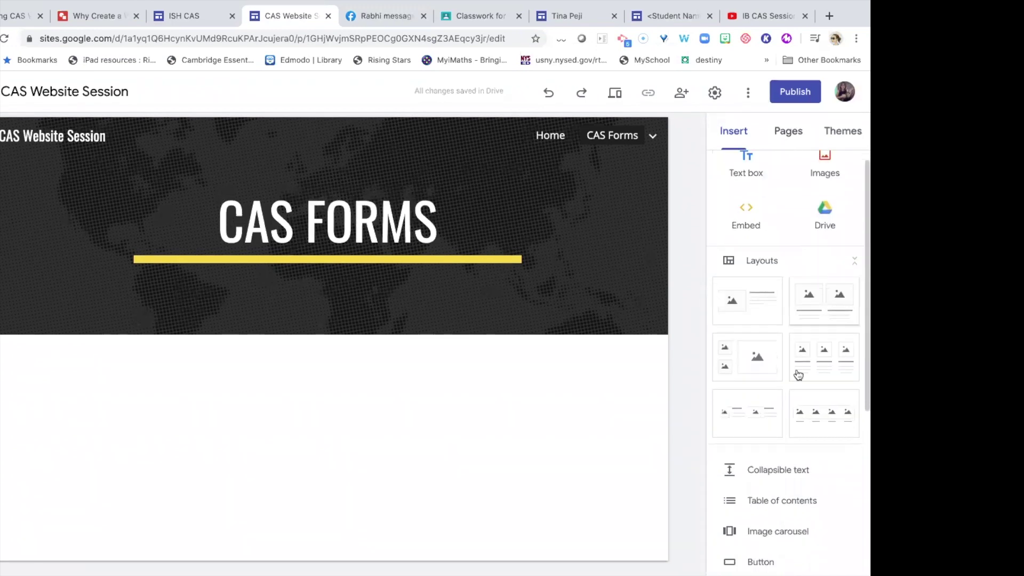
left_click(752, 282)
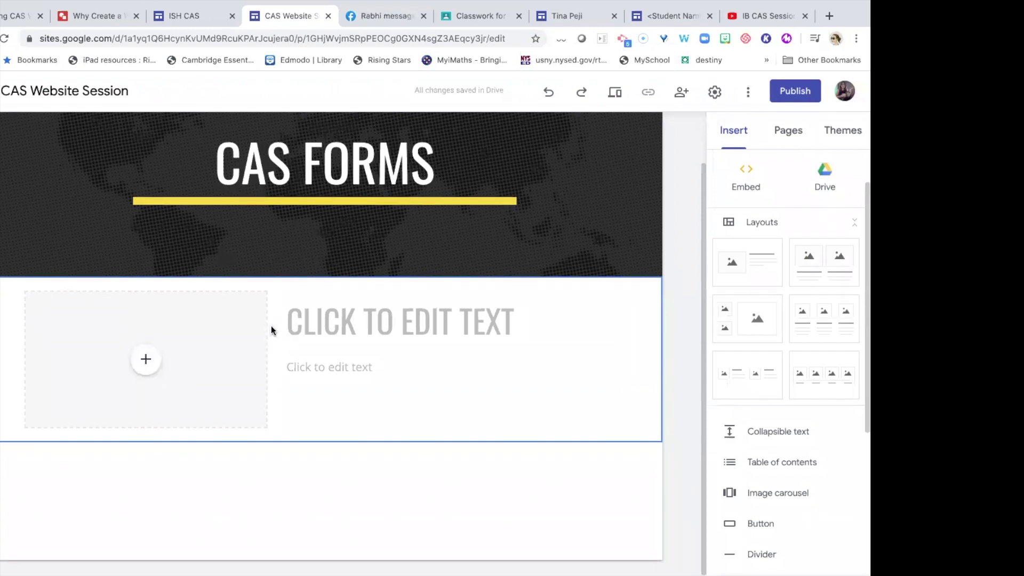
scroll(271, 329, "up", 2)
scroll(279, 407, "down", 2)
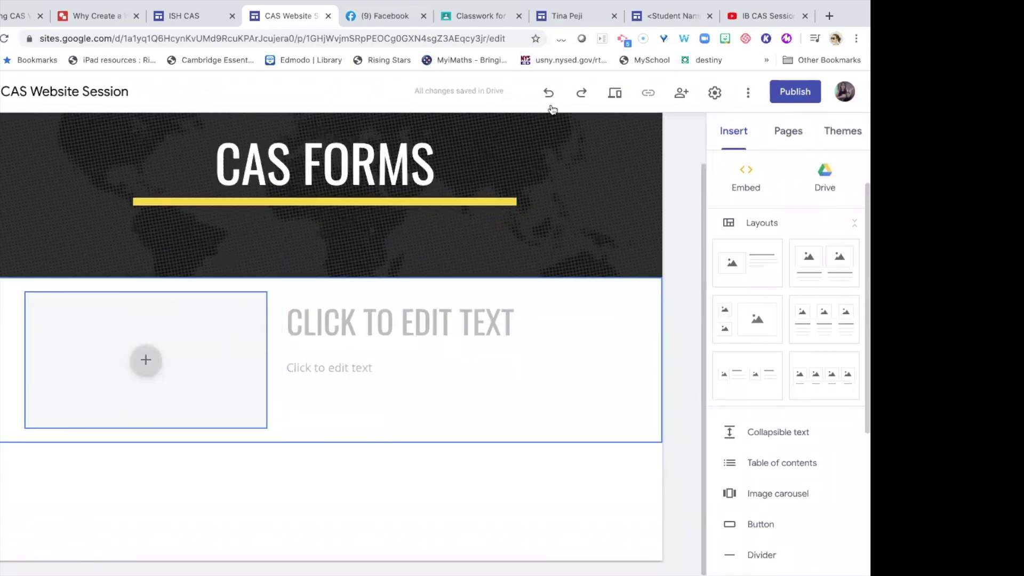
left_click(549, 93)
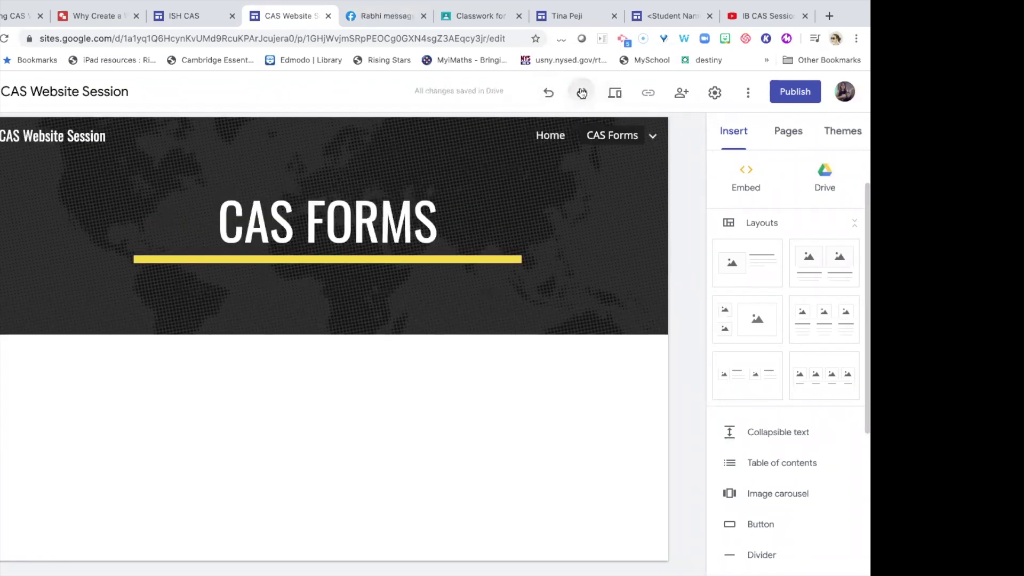
left_click(581, 94)
left_click(548, 94)
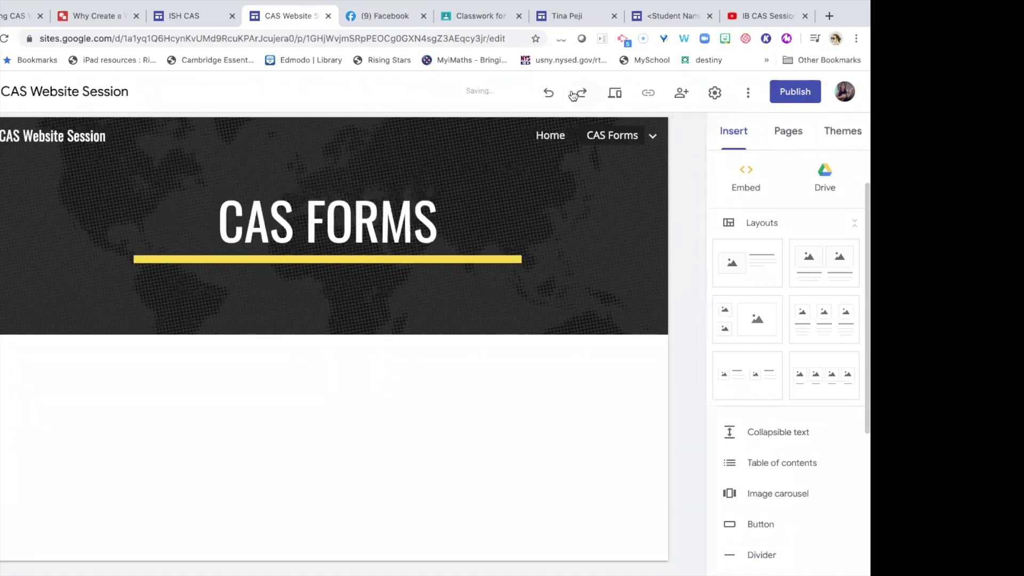
left_click(574, 95)
left_click(617, 94)
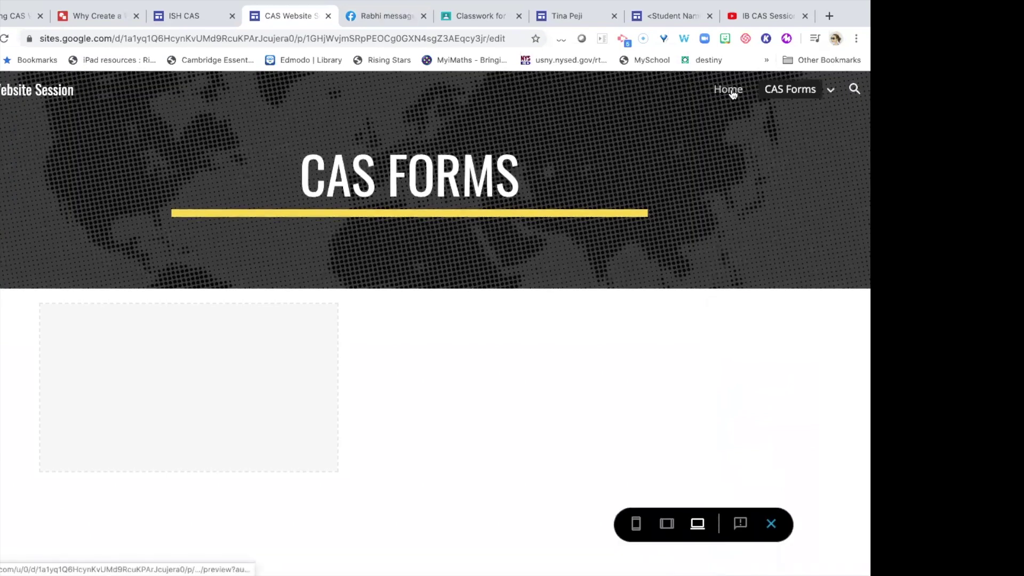
Check the Home page in preview at phone, tablet and desktop widths, then exit preview.
left_click(730, 89)
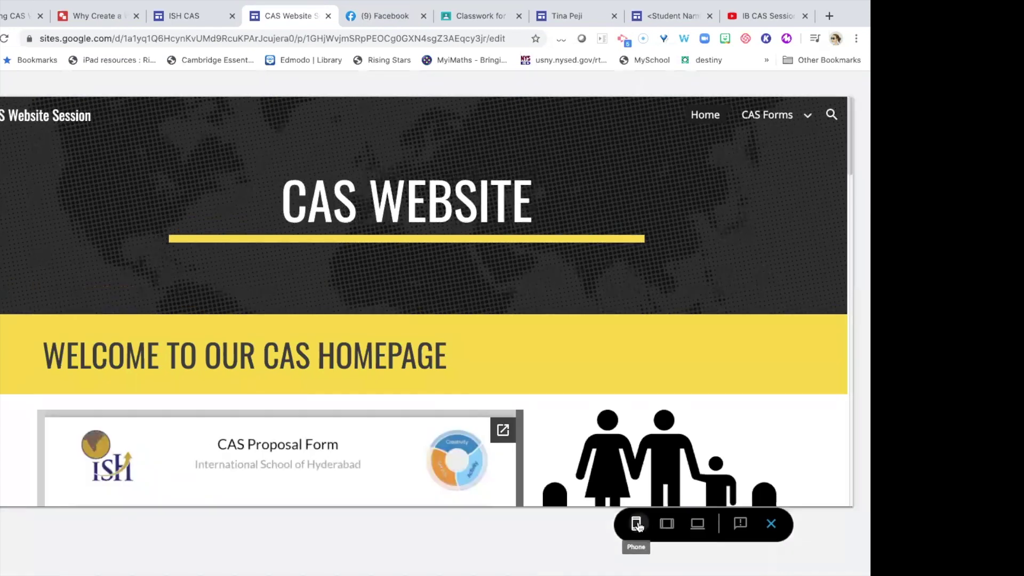
left_click(636, 524)
scroll(482, 400, "down", 10)
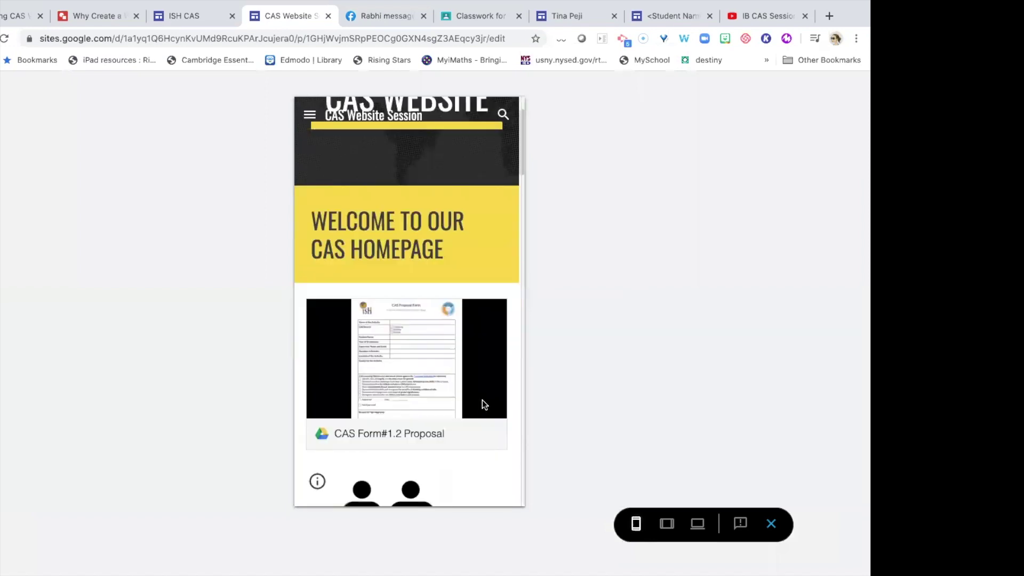
scroll(482, 399, "up", 10)
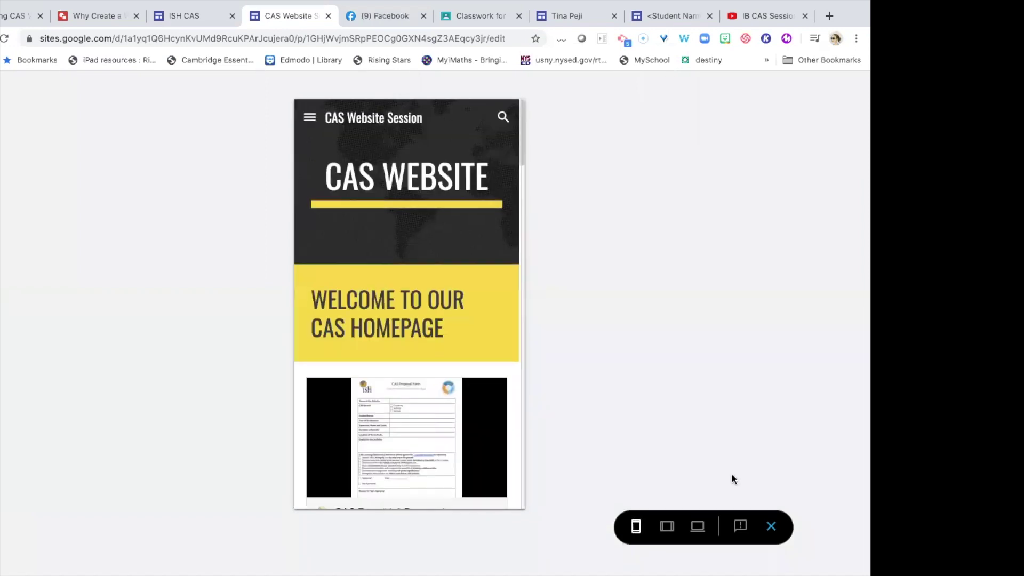
left_click(667, 525)
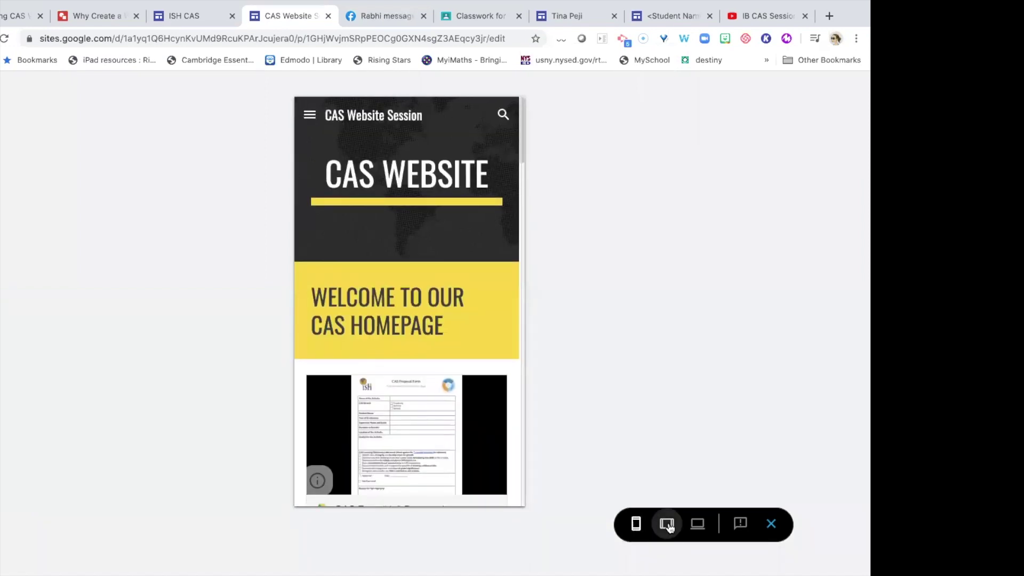
scroll(500, 371, "down", 10)
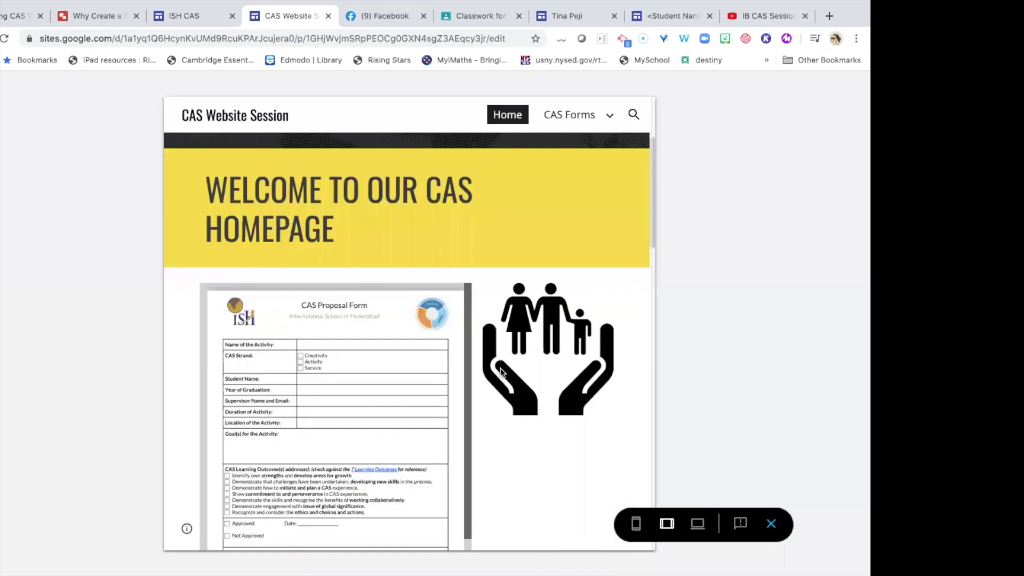
scroll(500, 372, "up", 5)
left_click(698, 525)
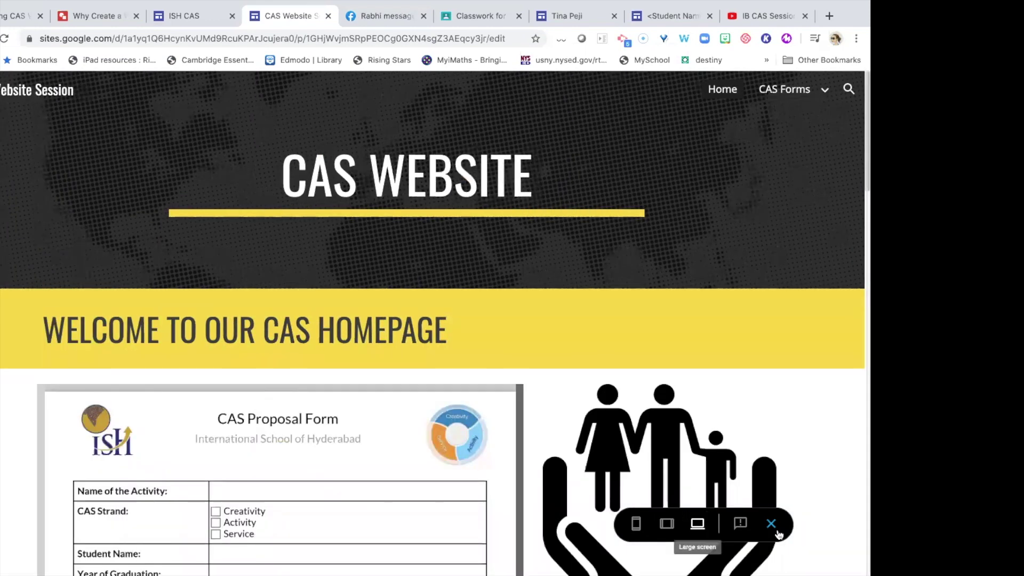
left_click(777, 528)
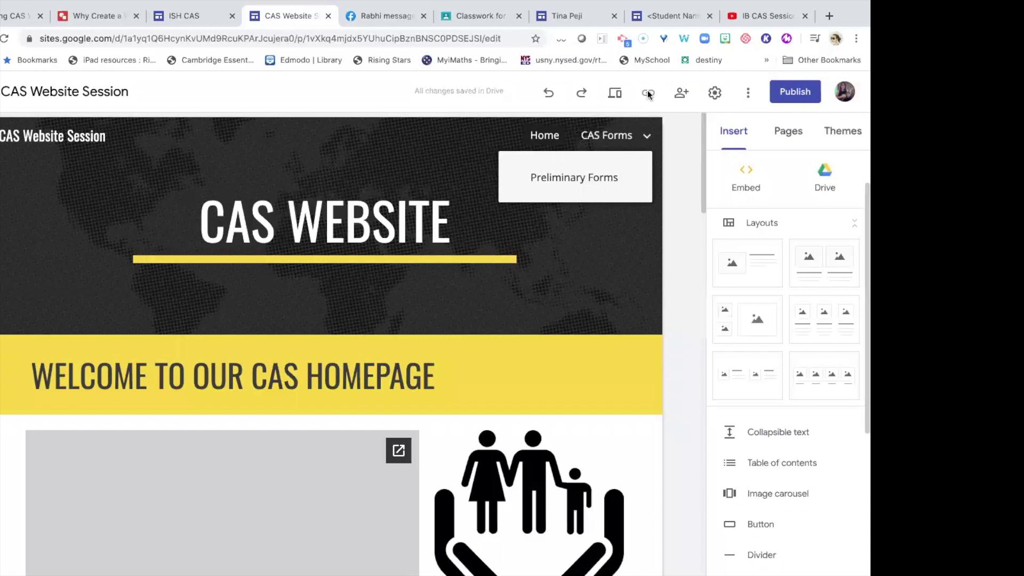
Invite a person by e-mail as a site editor, confirming the outside address.
left_click(681, 94)
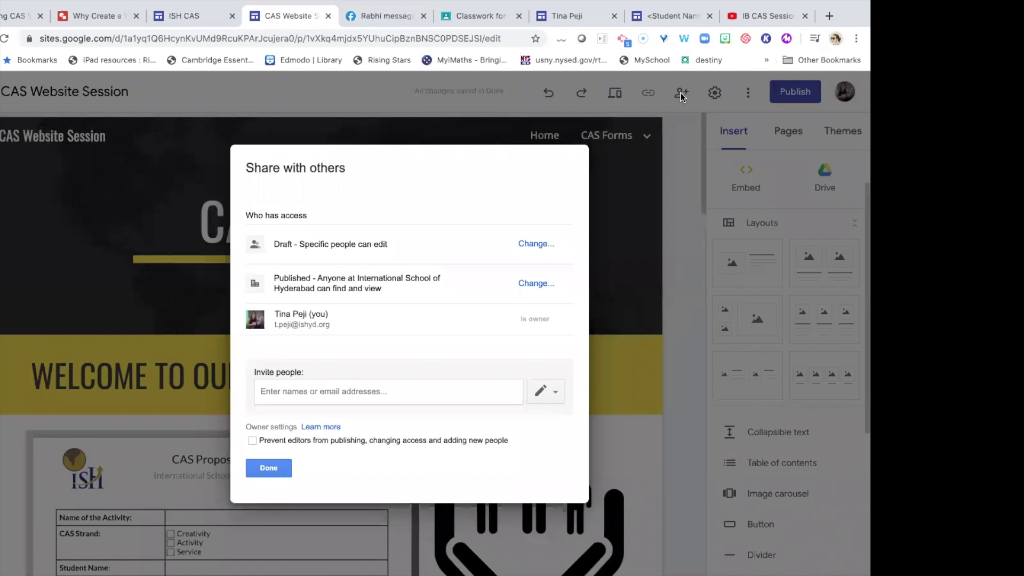
left_click(375, 389)
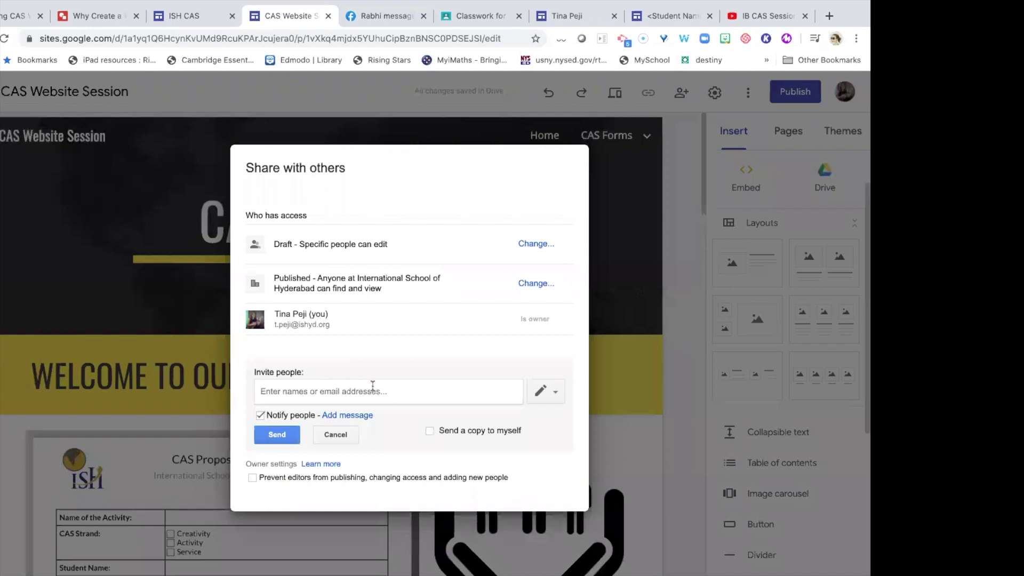
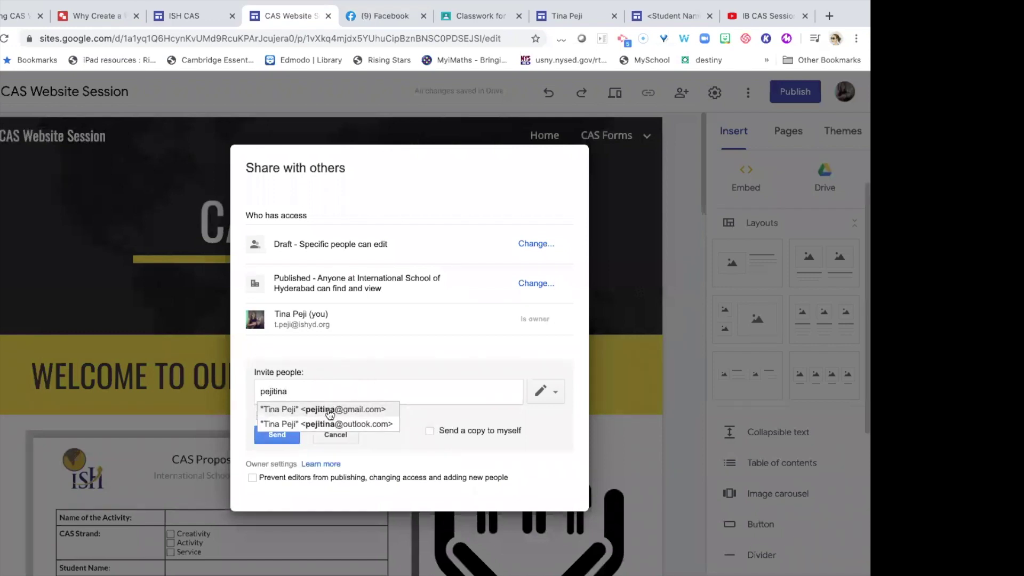
left_click(329, 409)
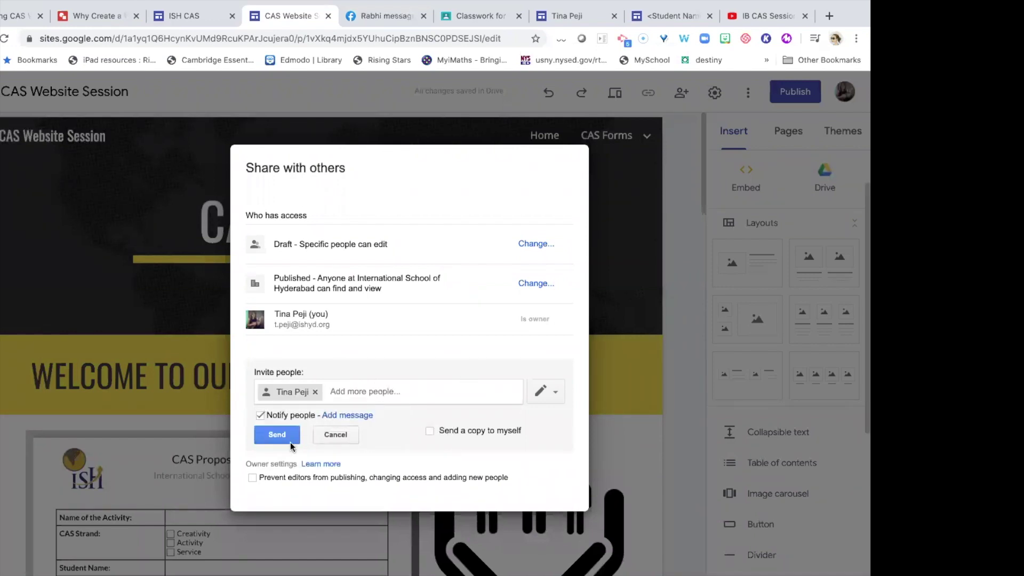
left_click(278, 435)
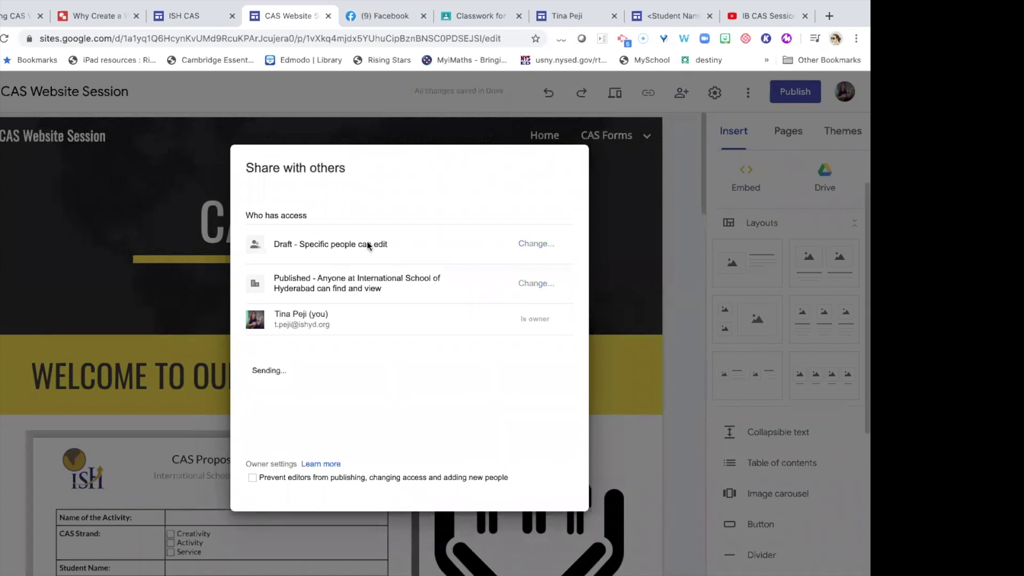
left_click(278, 355)
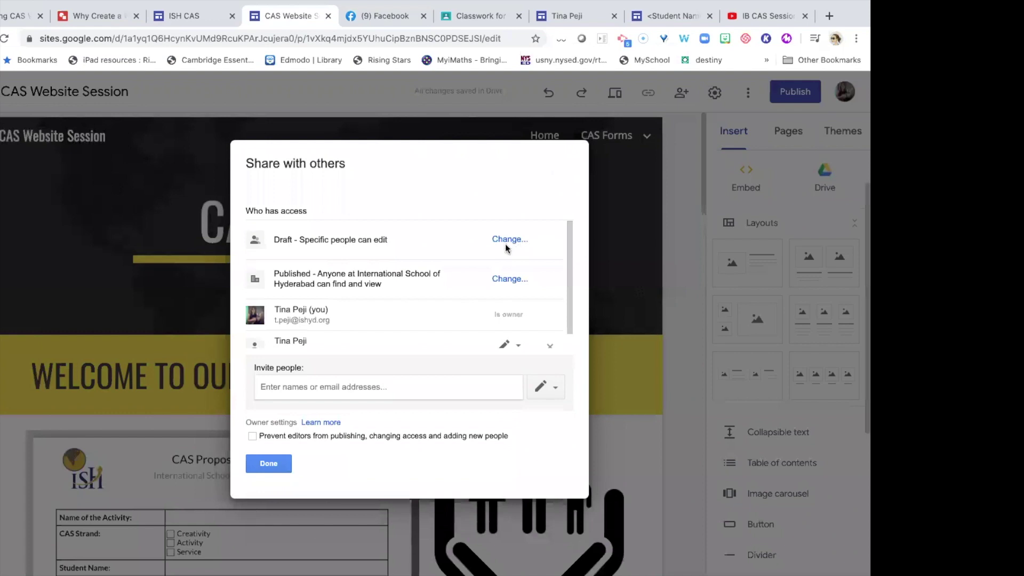
scroll(507, 246, "down", 1)
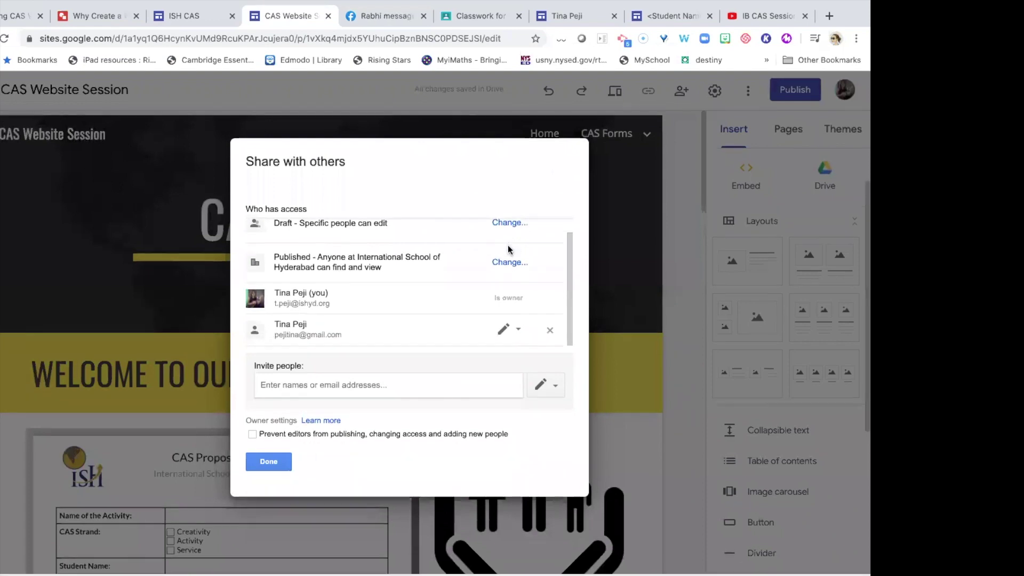
scroll(508, 247, "up", 1)
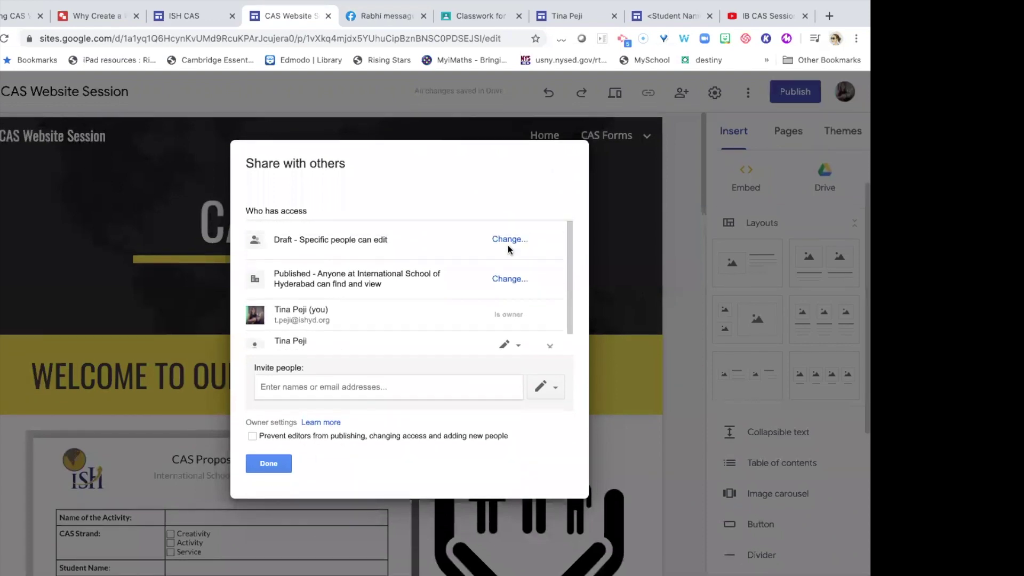
left_click(269, 463)
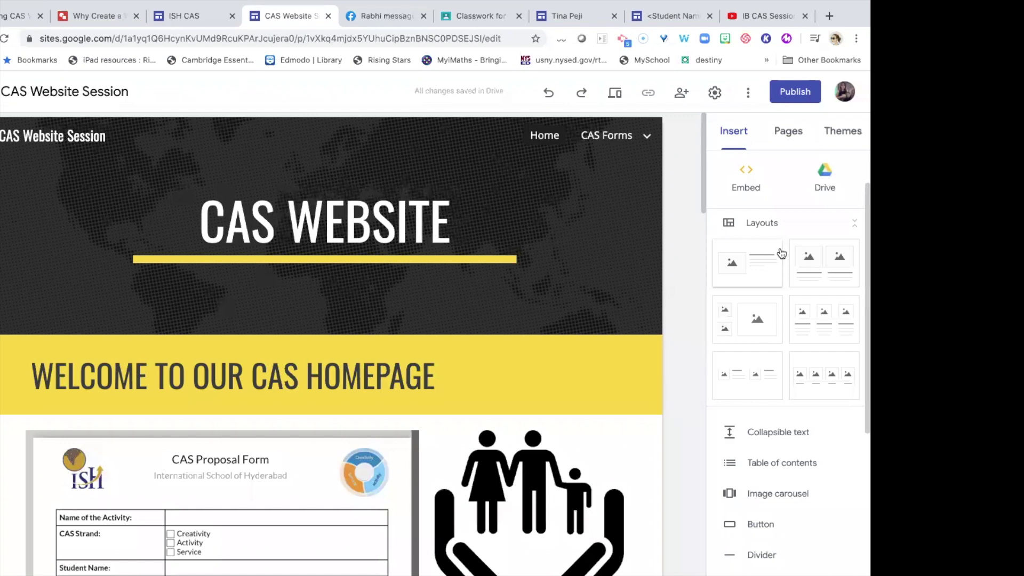
Switch the site navigation mode to Side and test the side navigation drawer.
left_click(714, 93)
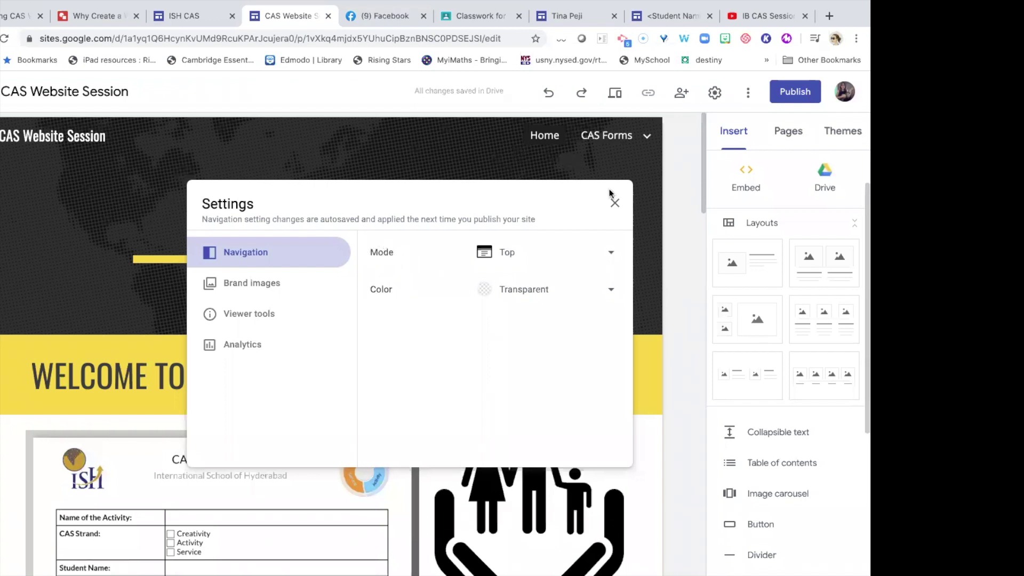
left_click(612, 260)
left_click(556, 287)
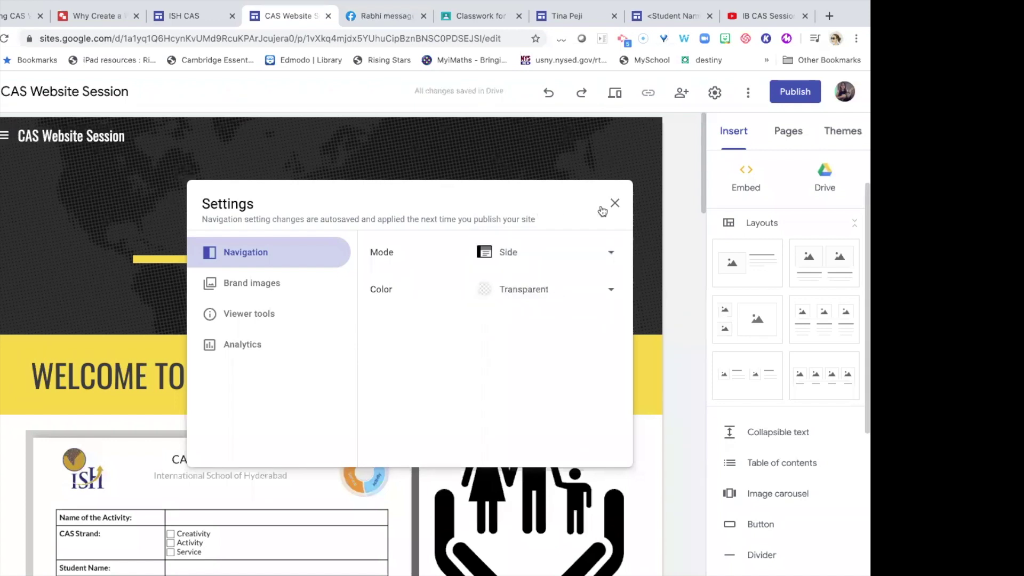
left_click(664, 143)
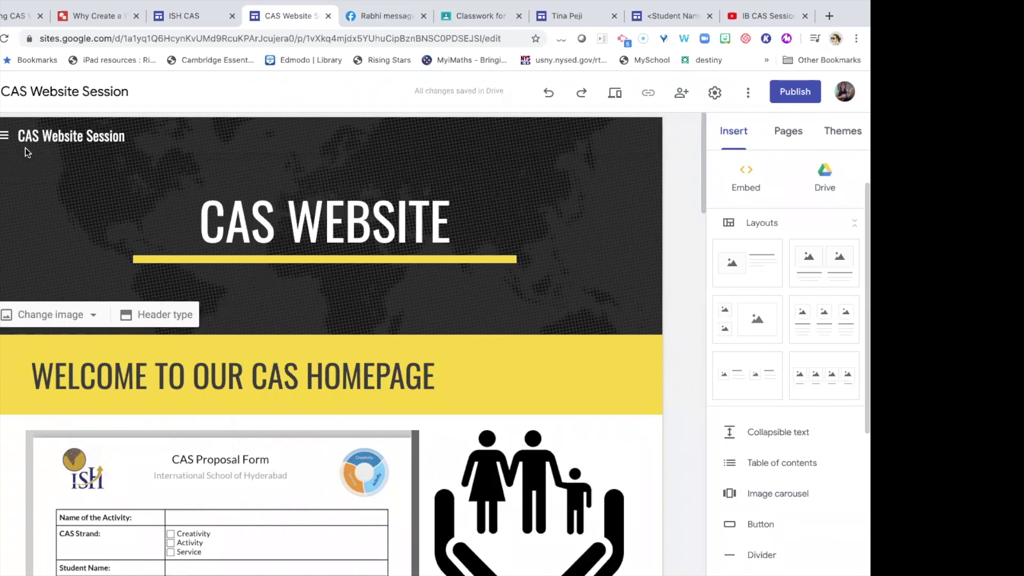
left_click(5, 138)
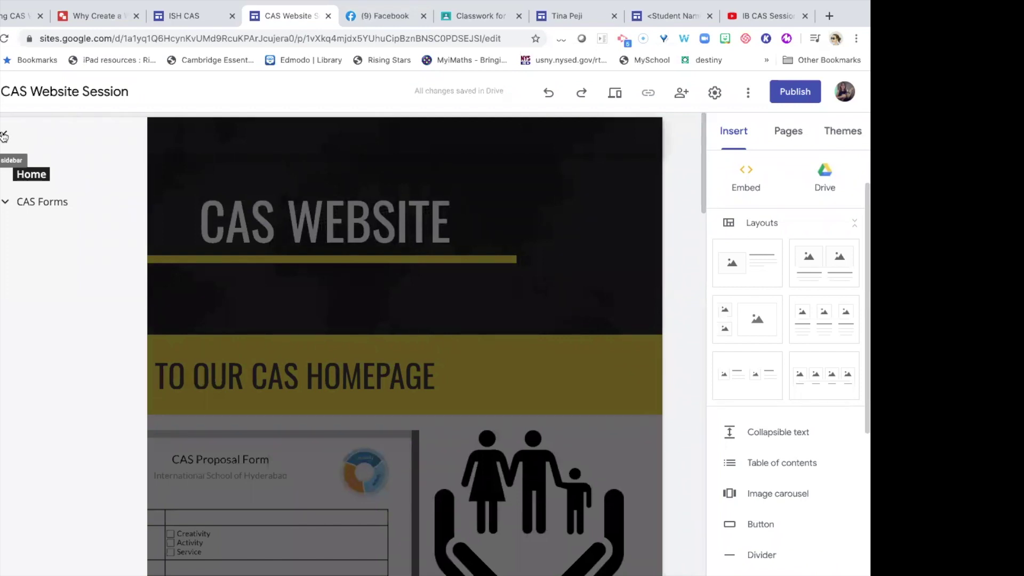
left_click(4, 136)
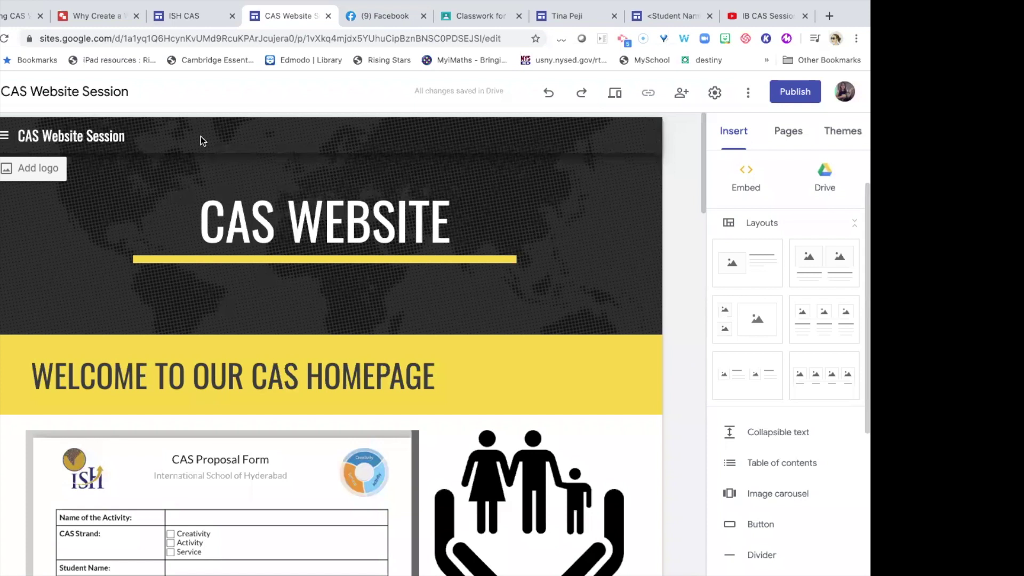
Review the logo and favicon, viewer tools, analytics and navigation settings, then close Settings.
left_click(2, 136)
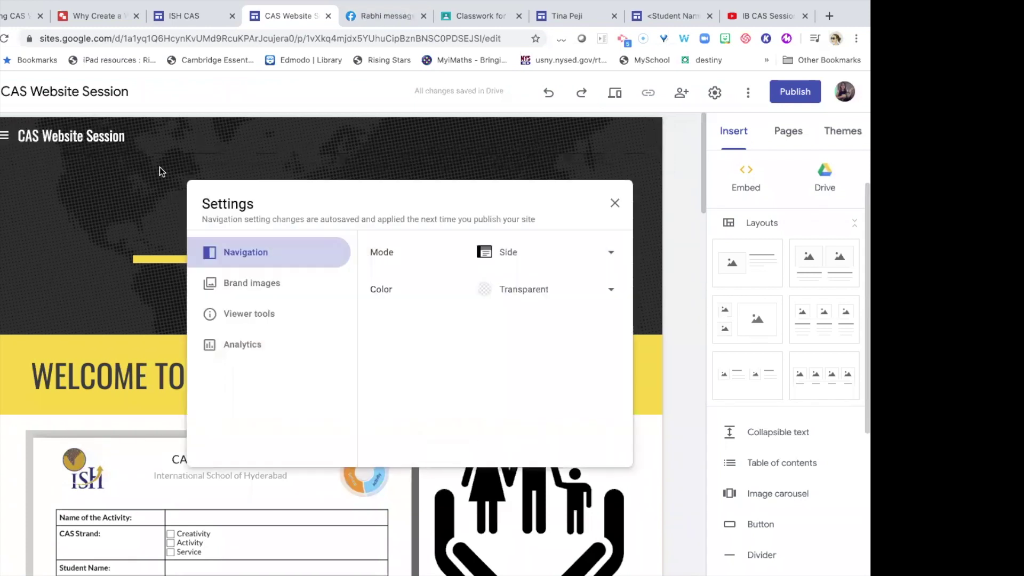
left_click(268, 285)
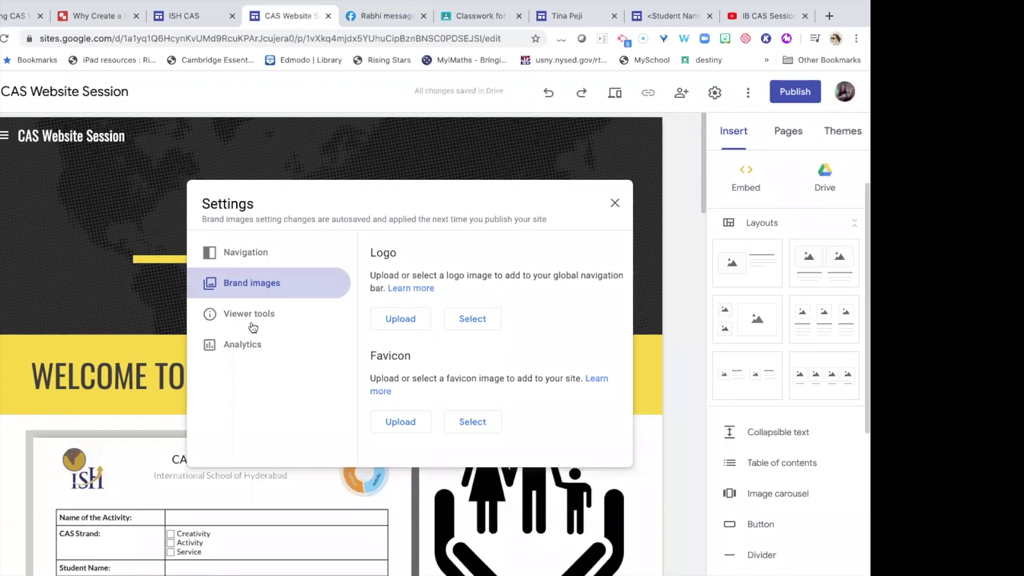
left_click(251, 319)
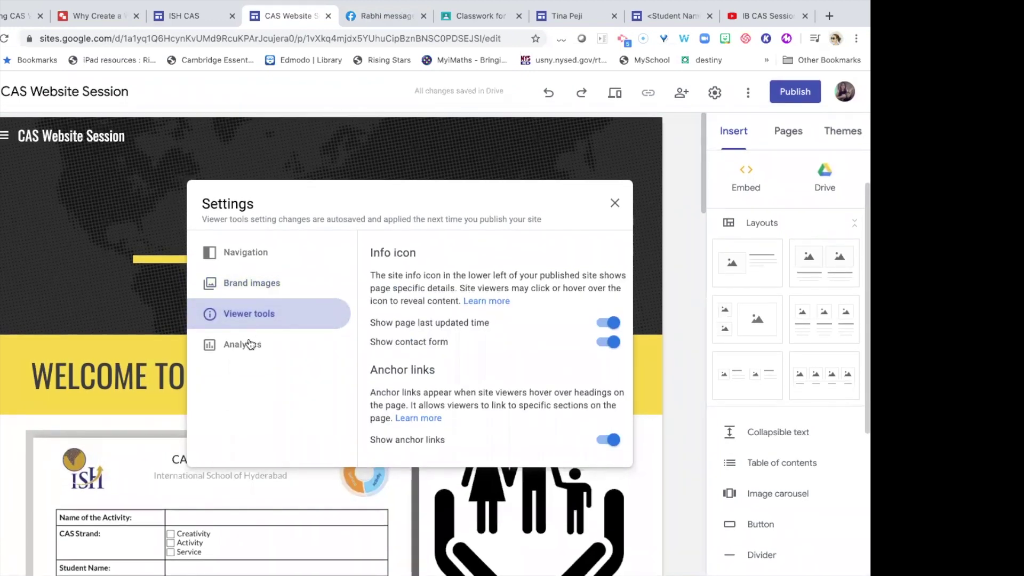
left_click(248, 347)
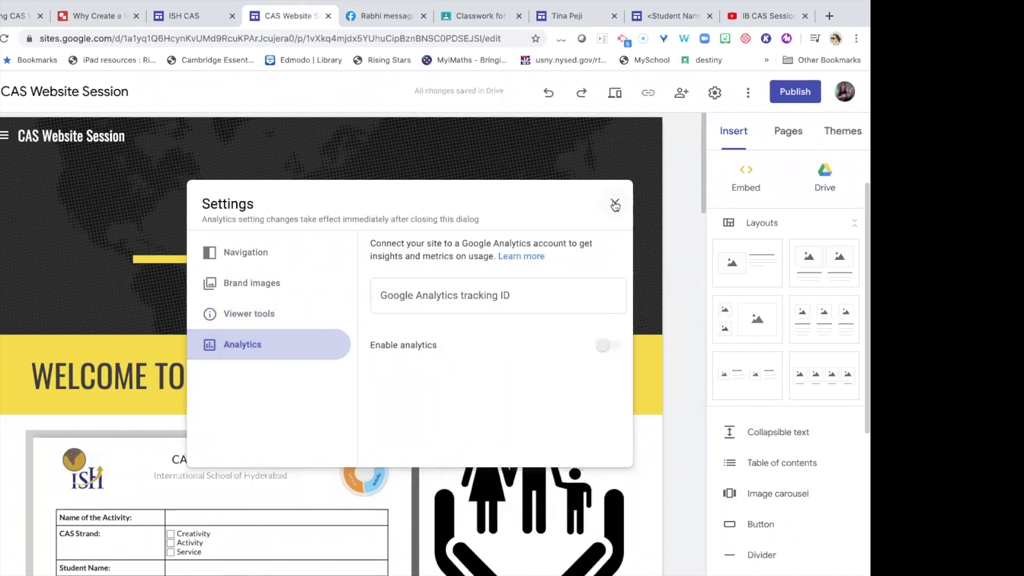
left_click(265, 256)
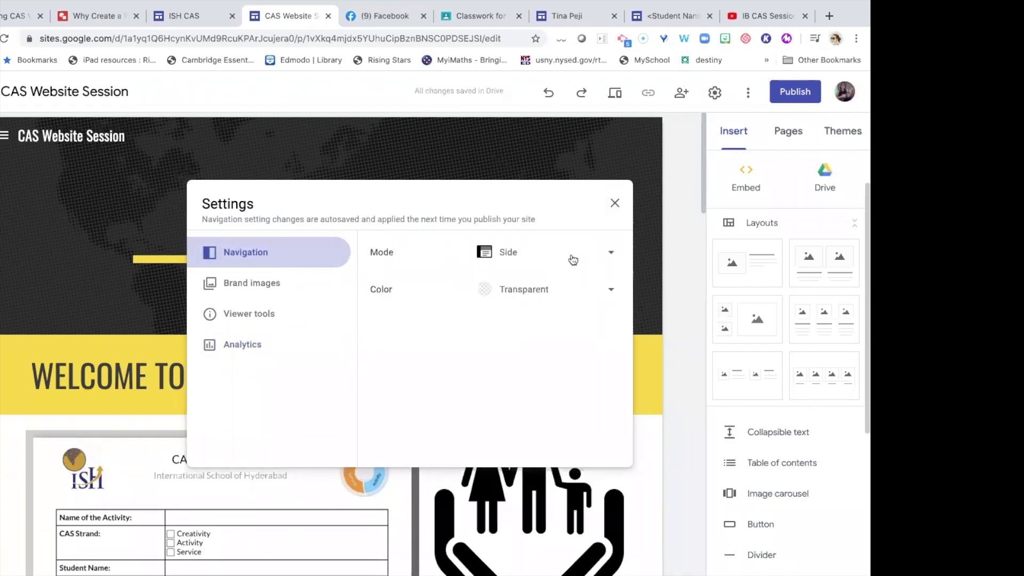
left_click(615, 205)
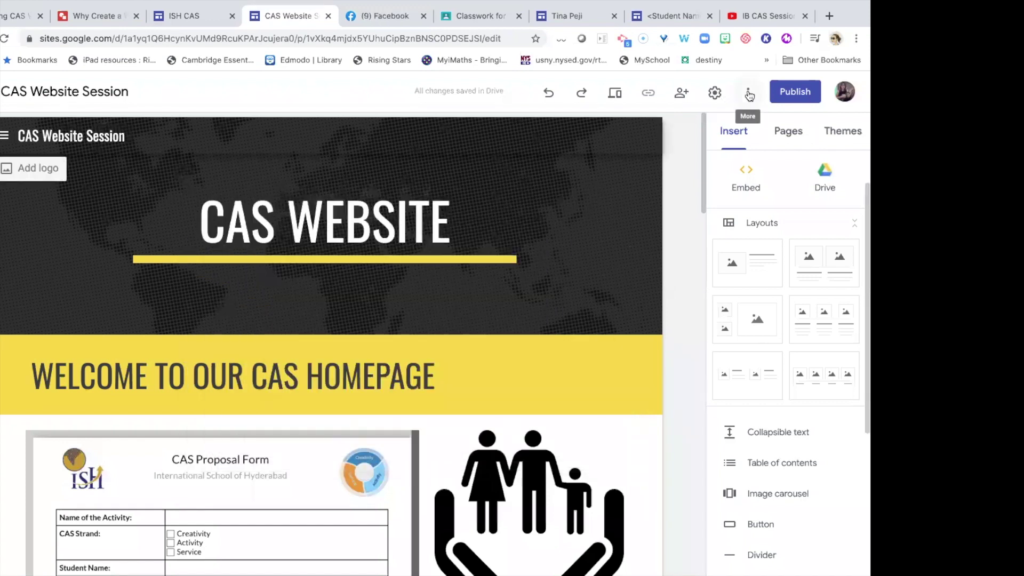
left_click(748, 93)
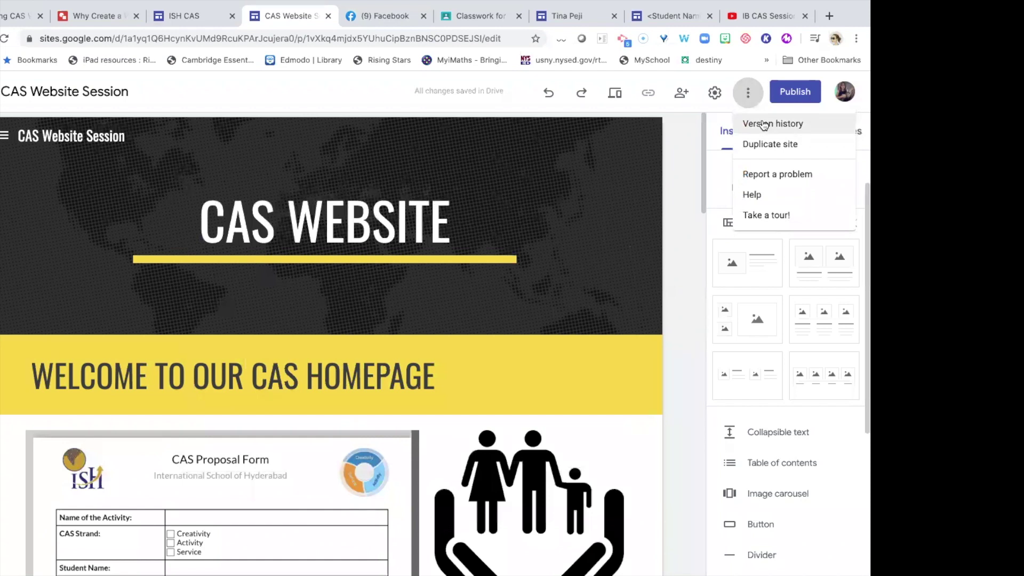
left_click(764, 125)
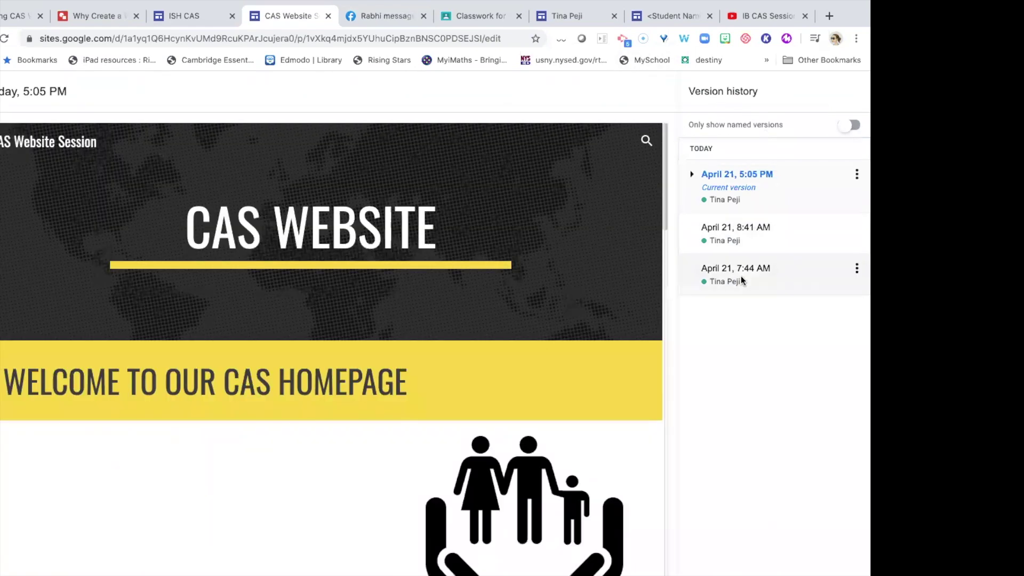
left_click(740, 277)
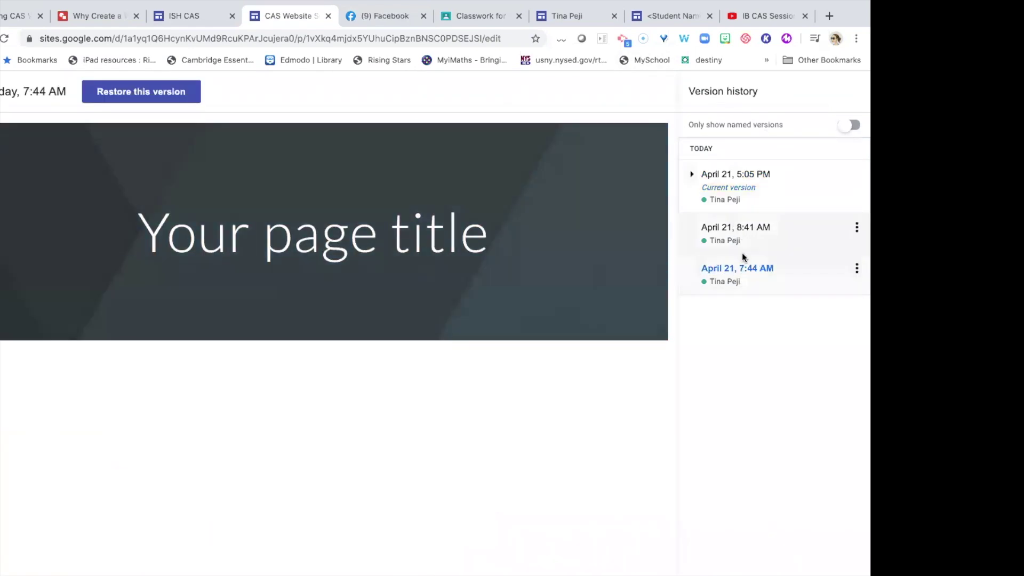
left_click(759, 270)
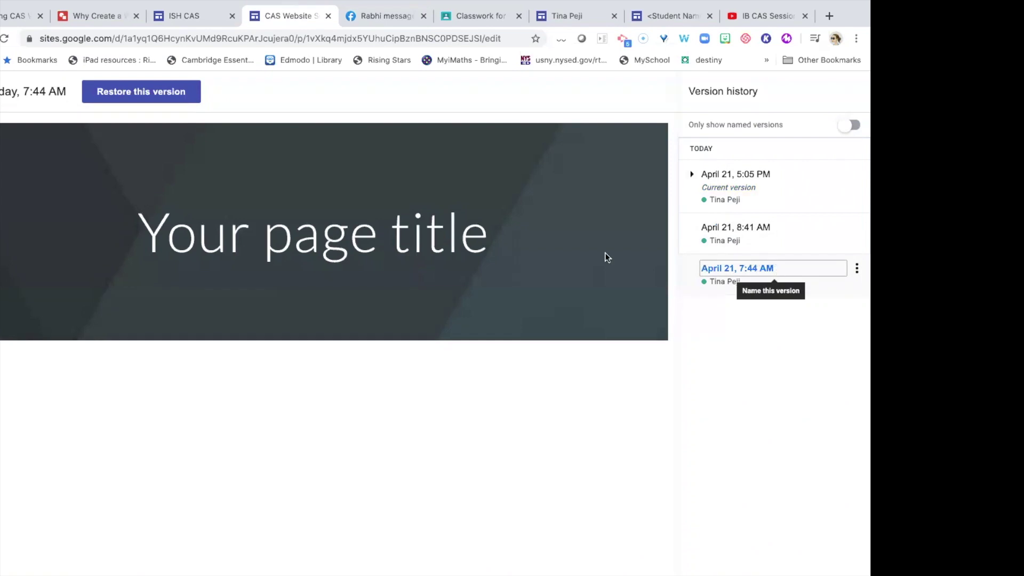
left_click(736, 227)
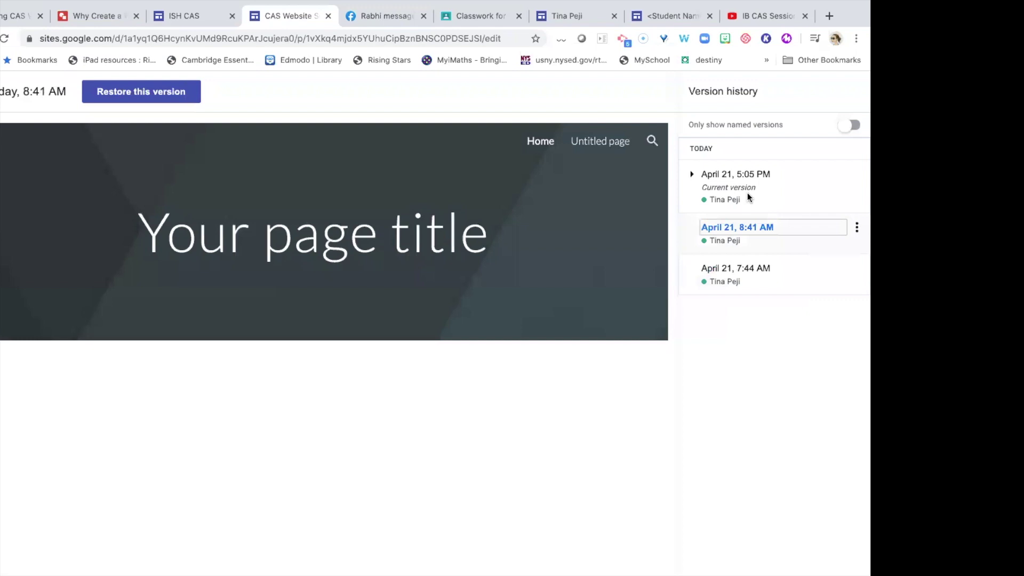
left_click(754, 178)
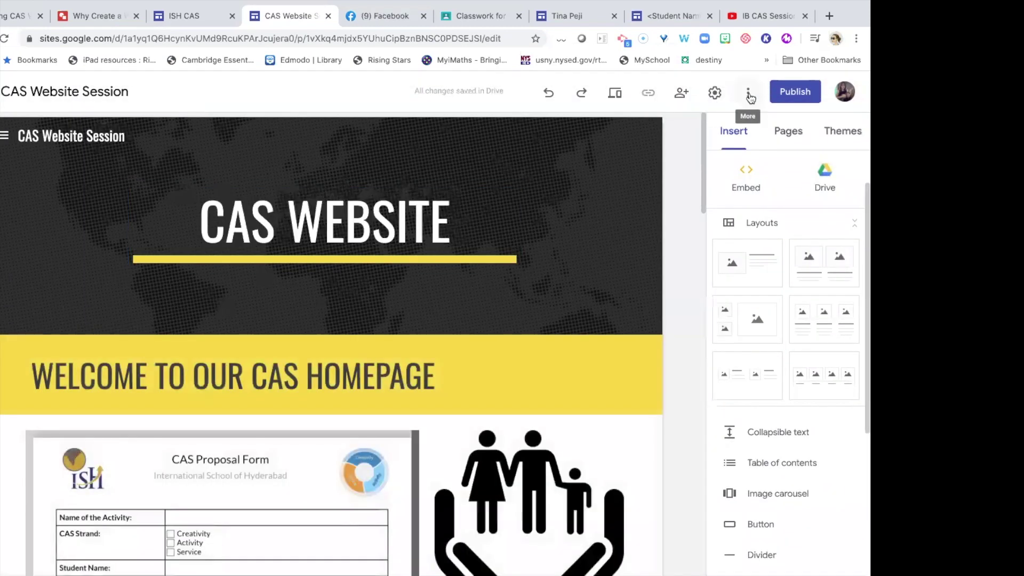
left_click(748, 95)
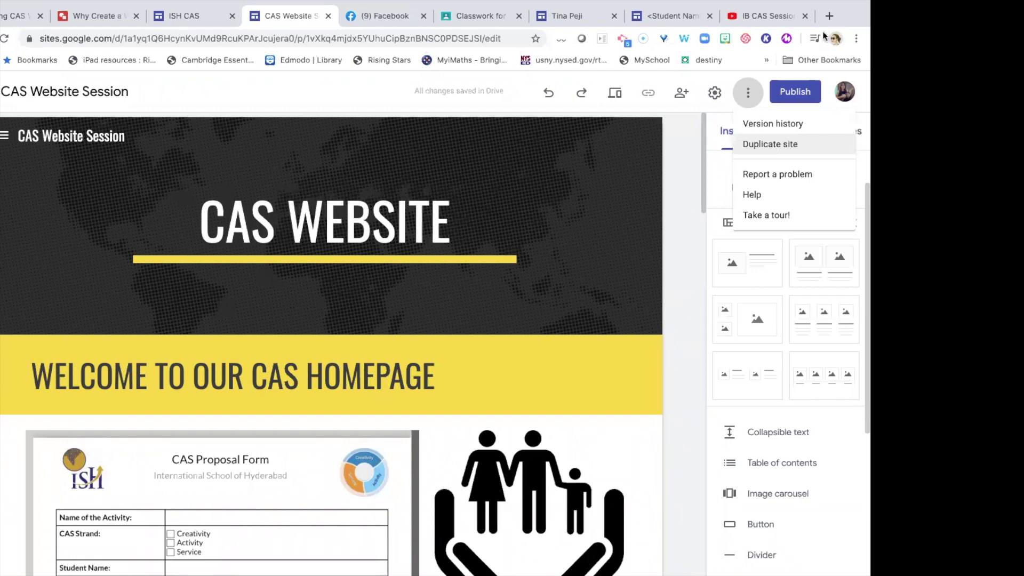
Dismiss the More menu and start publishing, selecting the web address caswebsitesession.
left_click(796, 93)
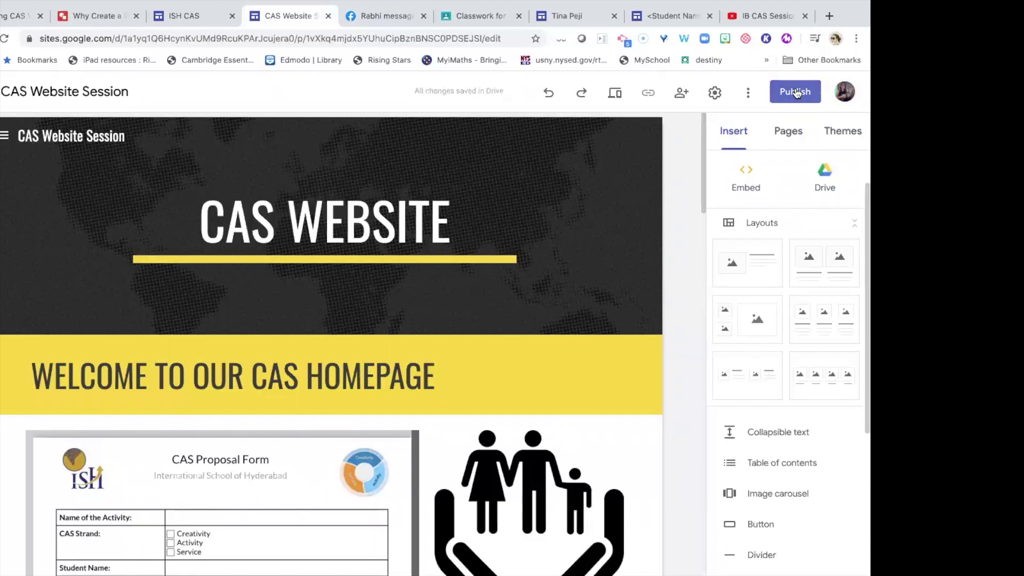
left_click(791, 92)
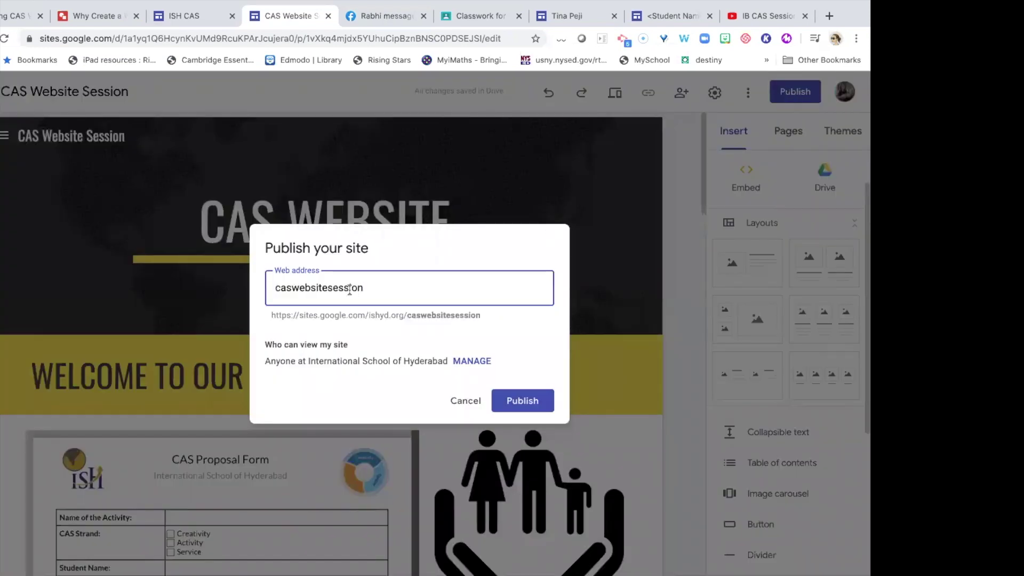
double_click(372, 291)
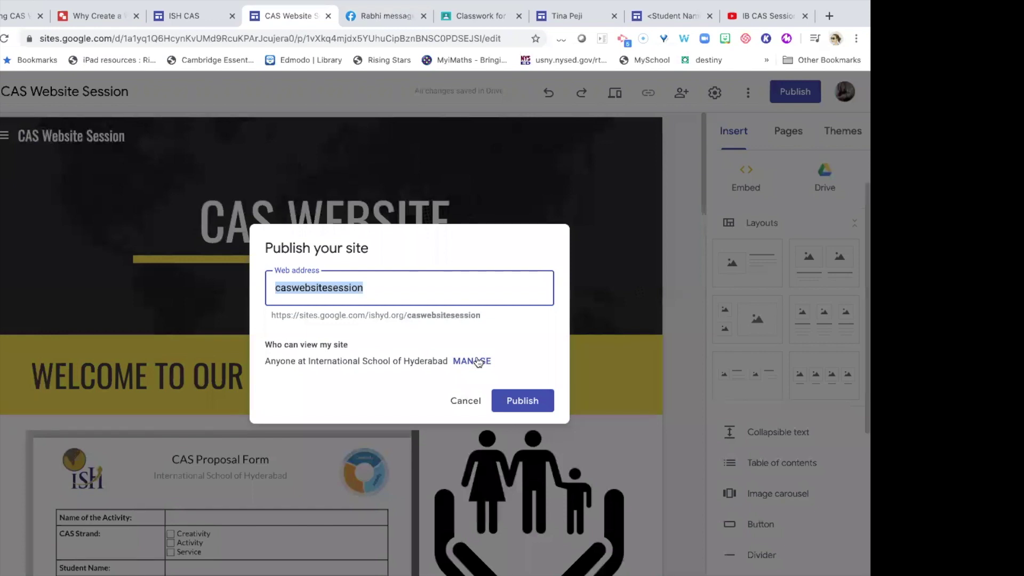
Try changing the draft's access between public and specific people, then discard the change.
left_click(475, 356)
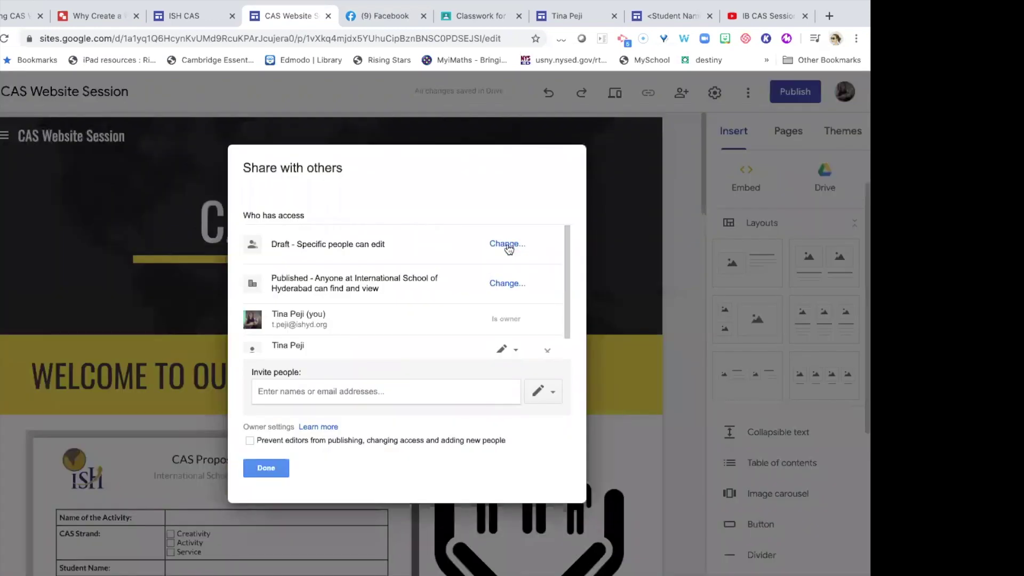
left_click(507, 244)
left_click(270, 234)
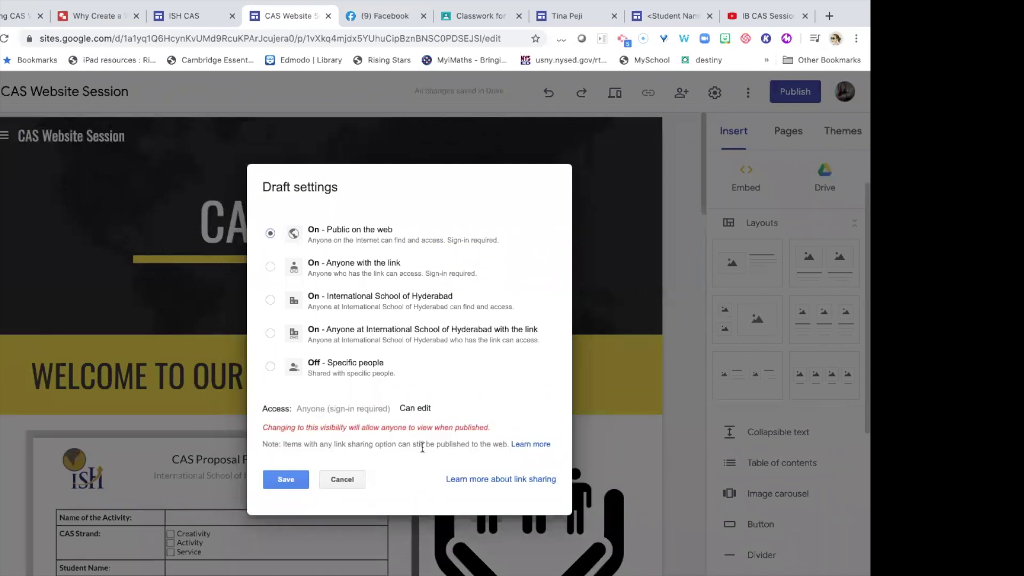
left_click(269, 366)
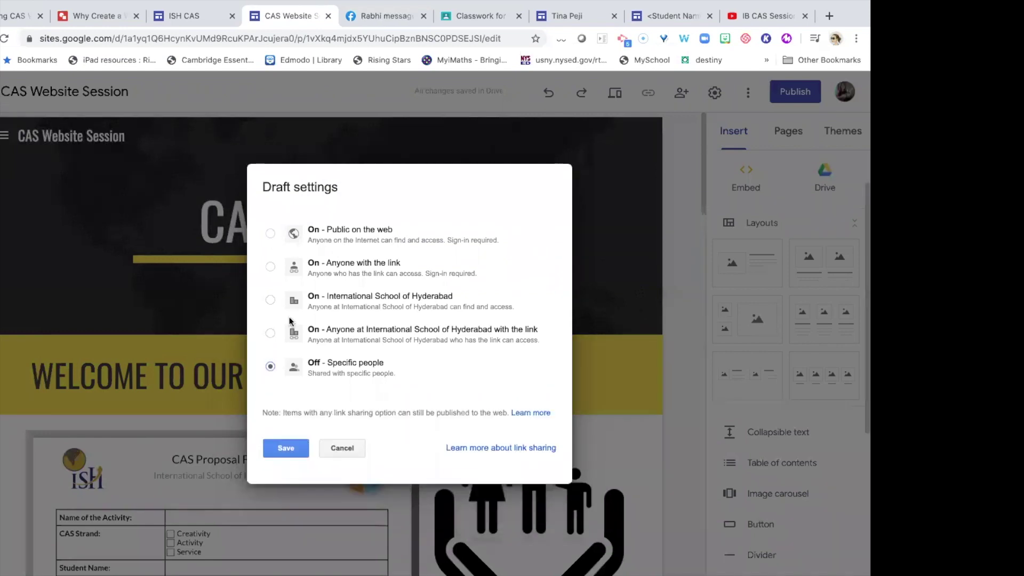
left_click(271, 234)
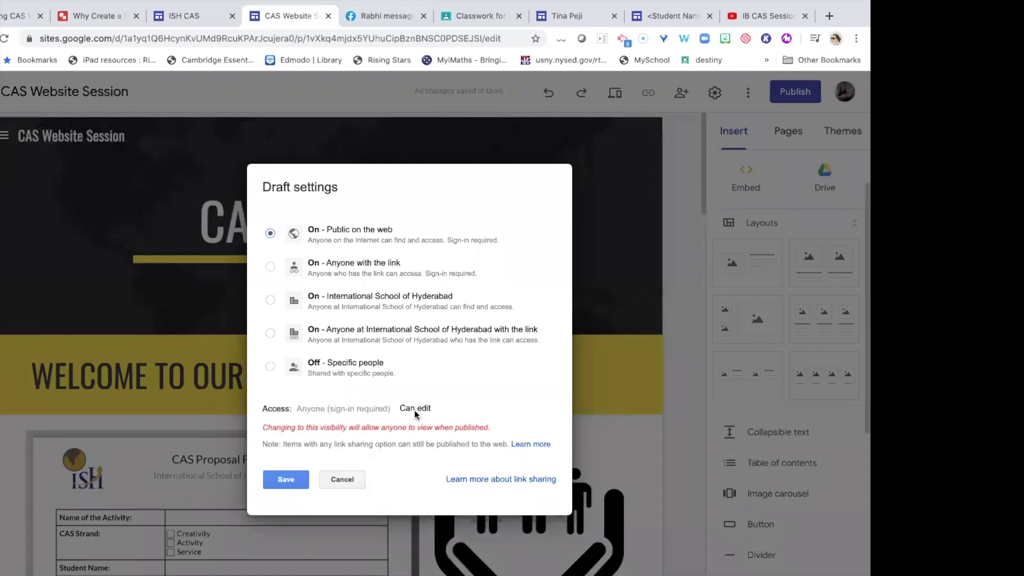
left_click(342, 479)
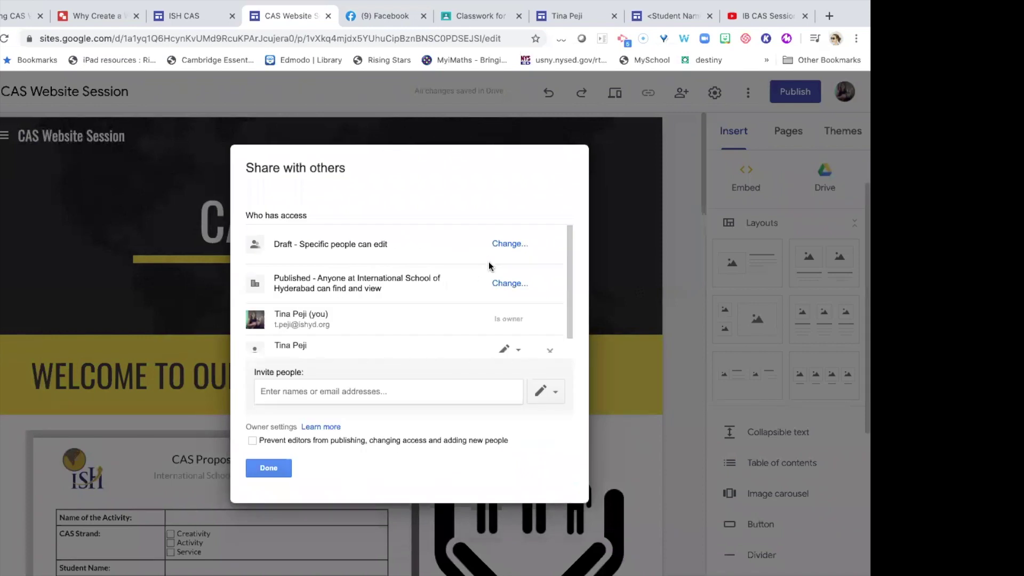
Set the published site to 'Anyone can find and view', save, and publish.
left_click(511, 285)
left_click(270, 280)
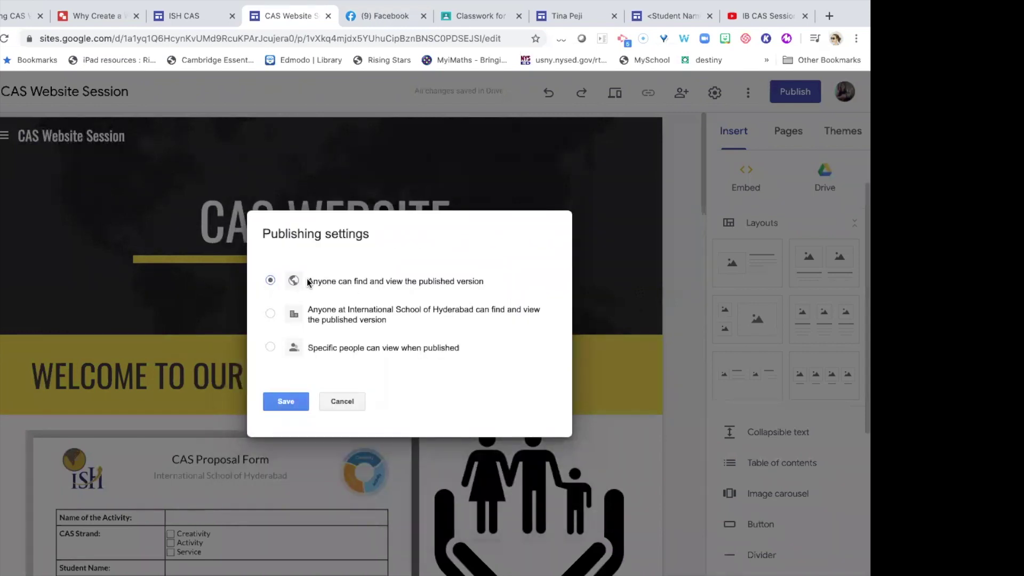
left_click(287, 402)
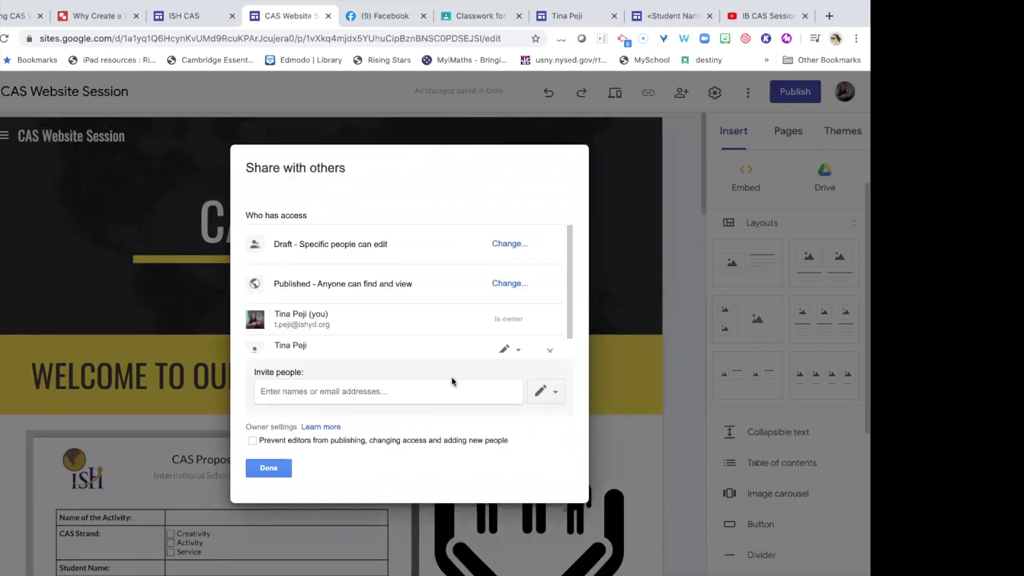
left_click(265, 466)
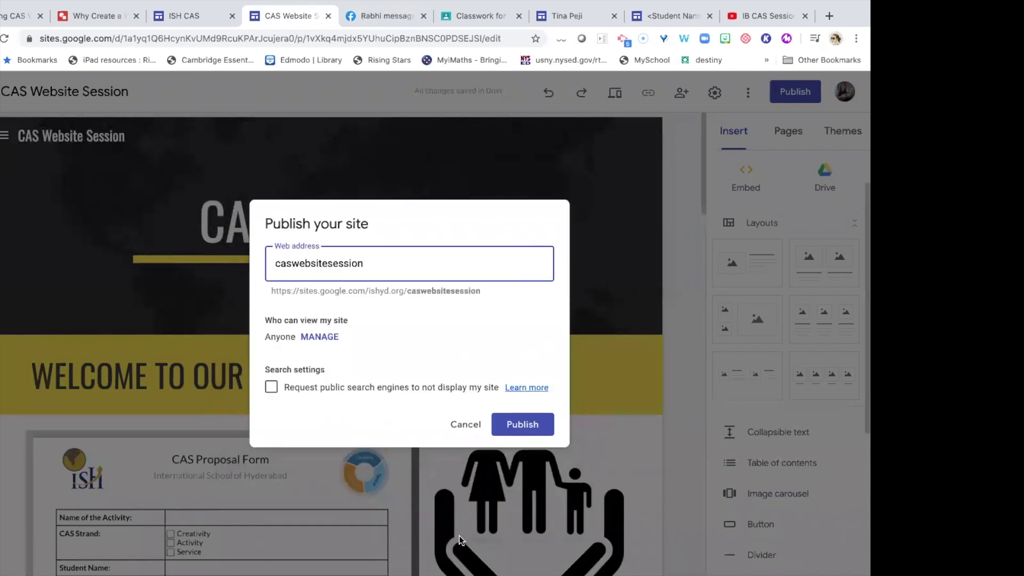
left_click(496, 421)
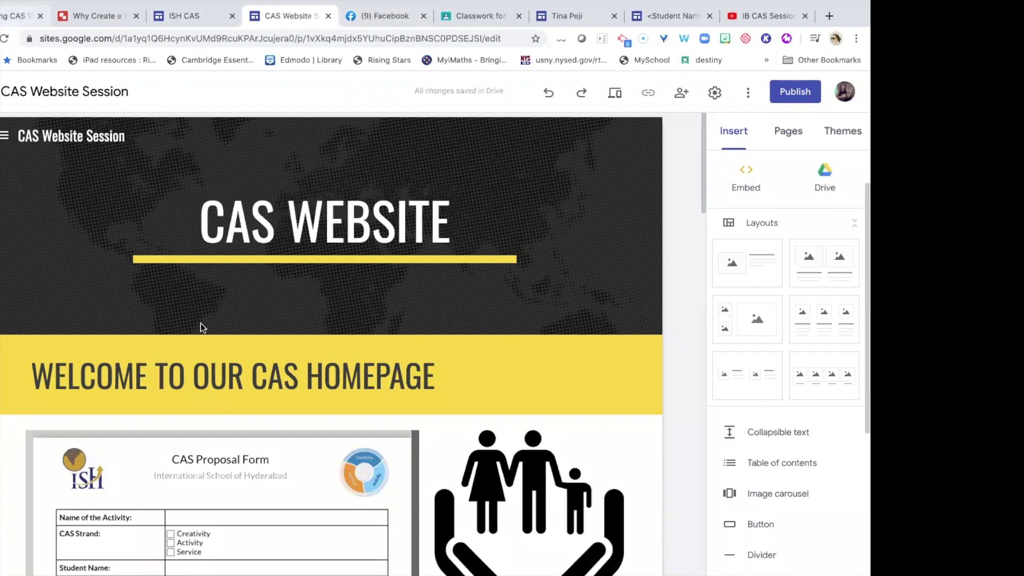
Show the site's Pages list, then the available Themes.
scroll(200, 323, "down", 5)
scroll(200, 323, "up", 5)
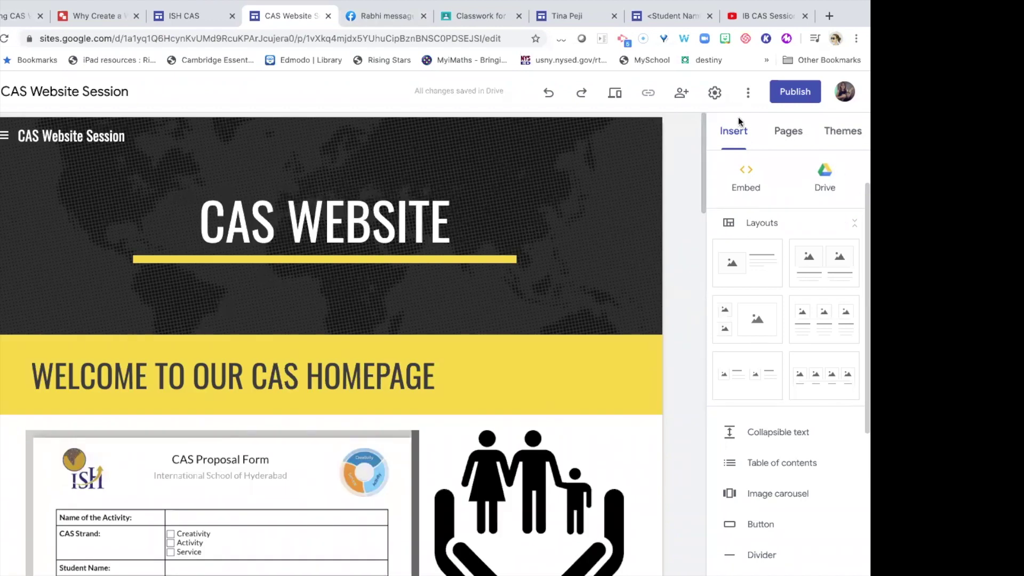
left_click(788, 131)
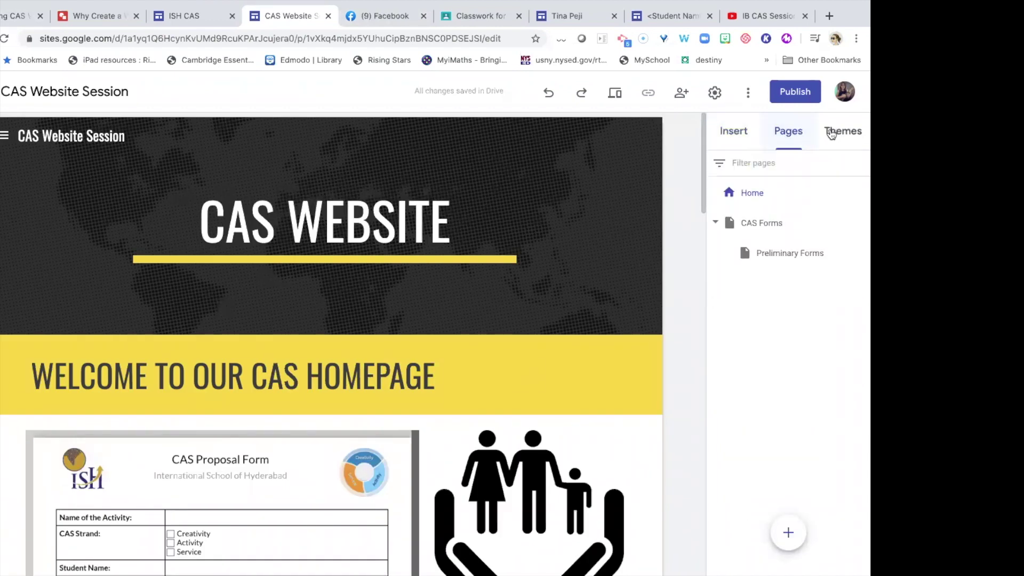
left_click(831, 130)
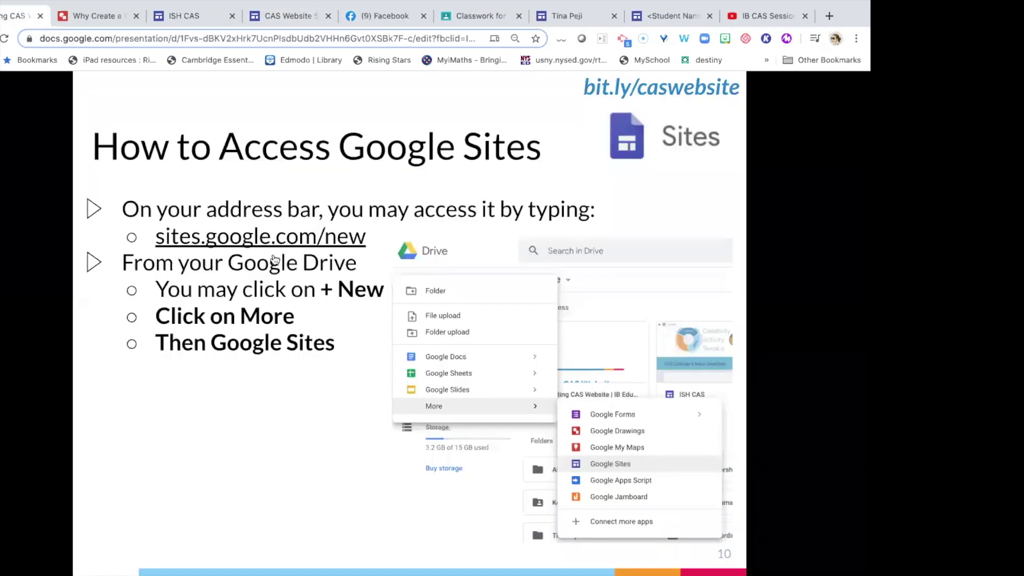
Advance the slideshow two slides to slide 13, Pro Tips.
key("Right")
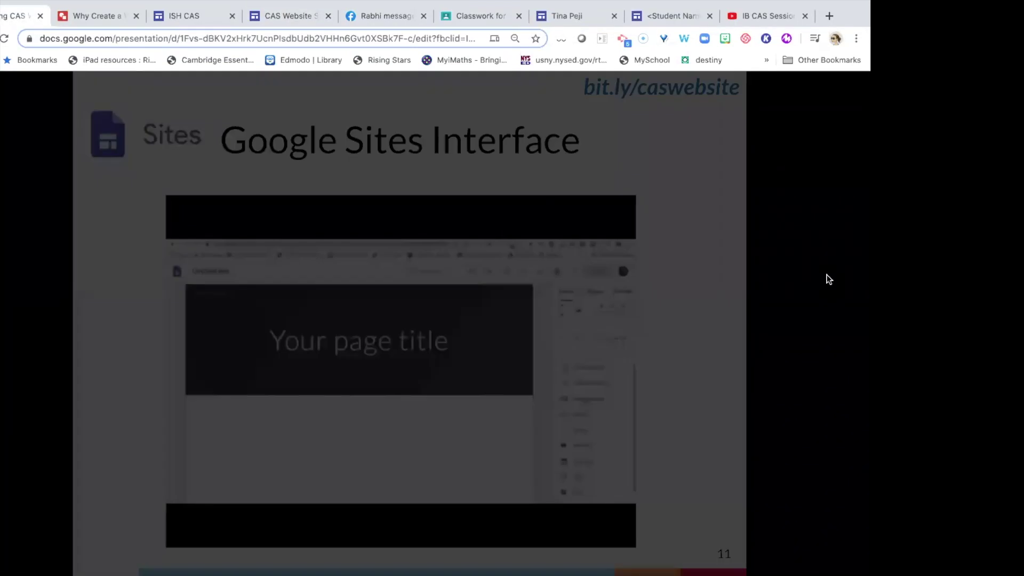
key("Right")
key("Right")
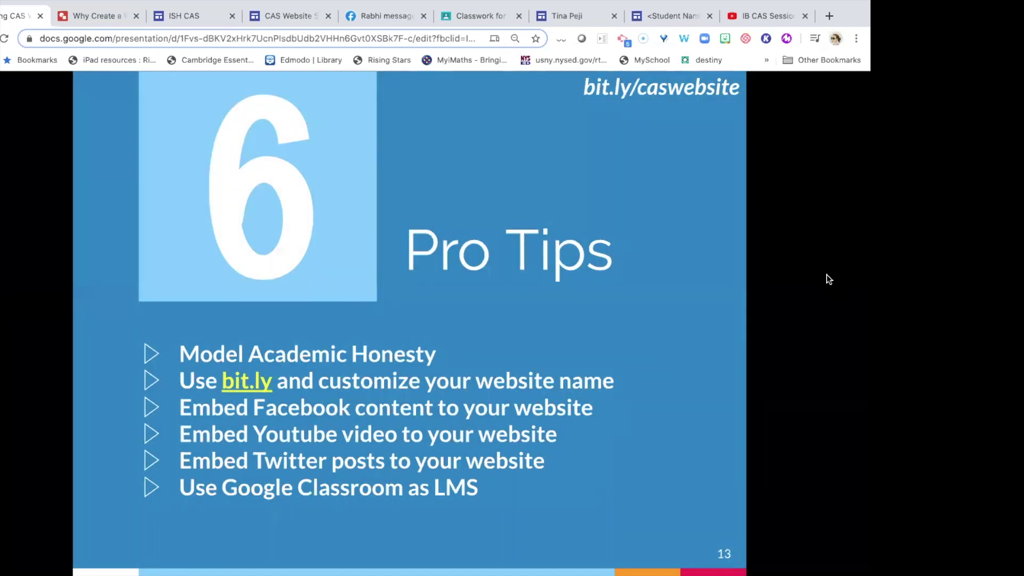
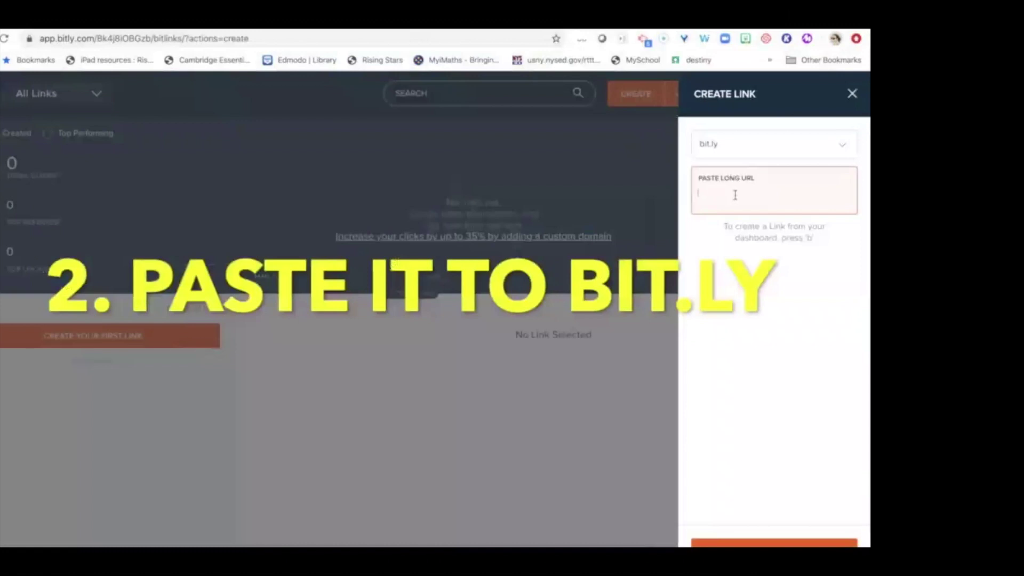
key("ctrl+v")
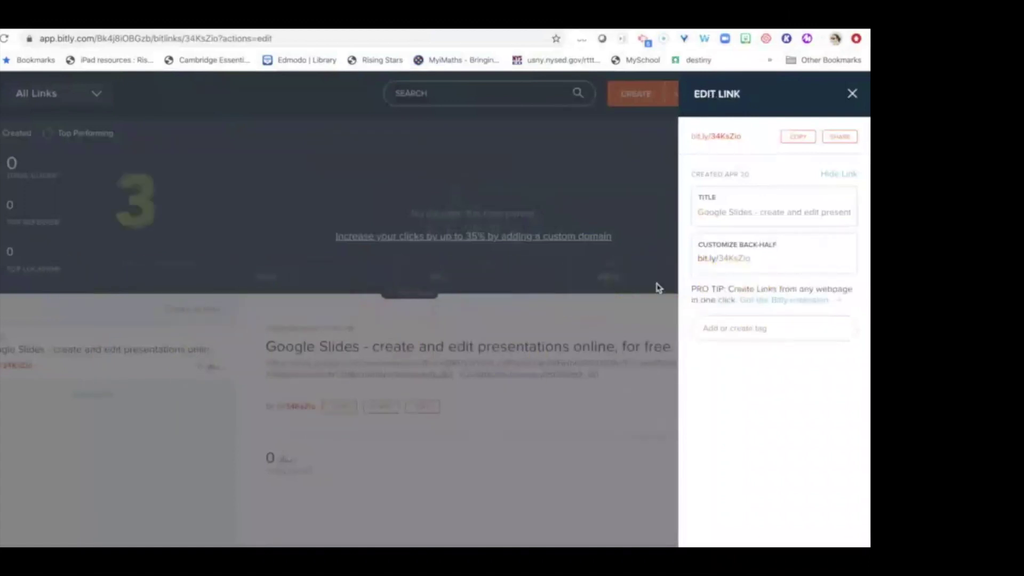
left_click_drag(768, 261, 719, 262)
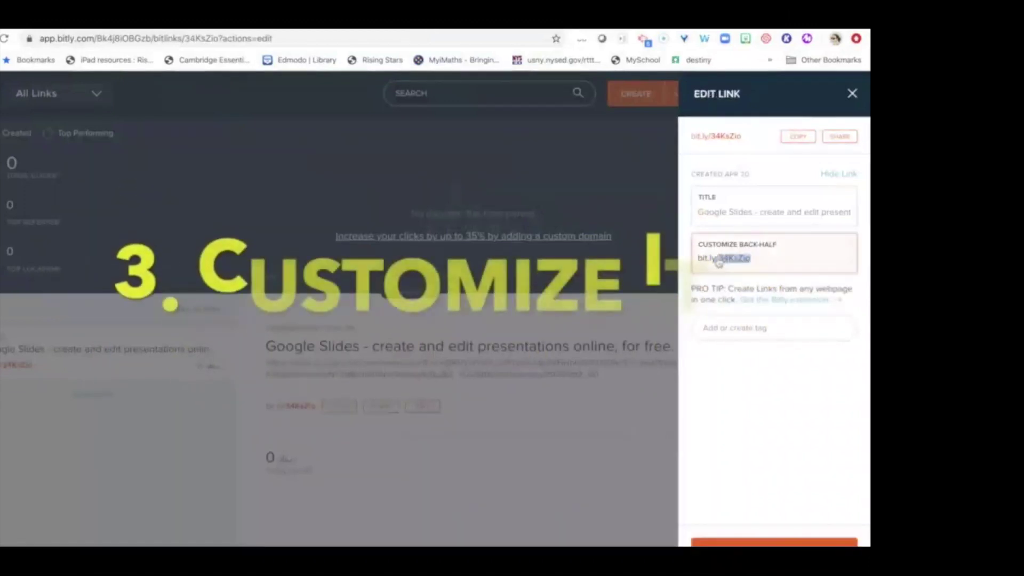
type("caswebsi")
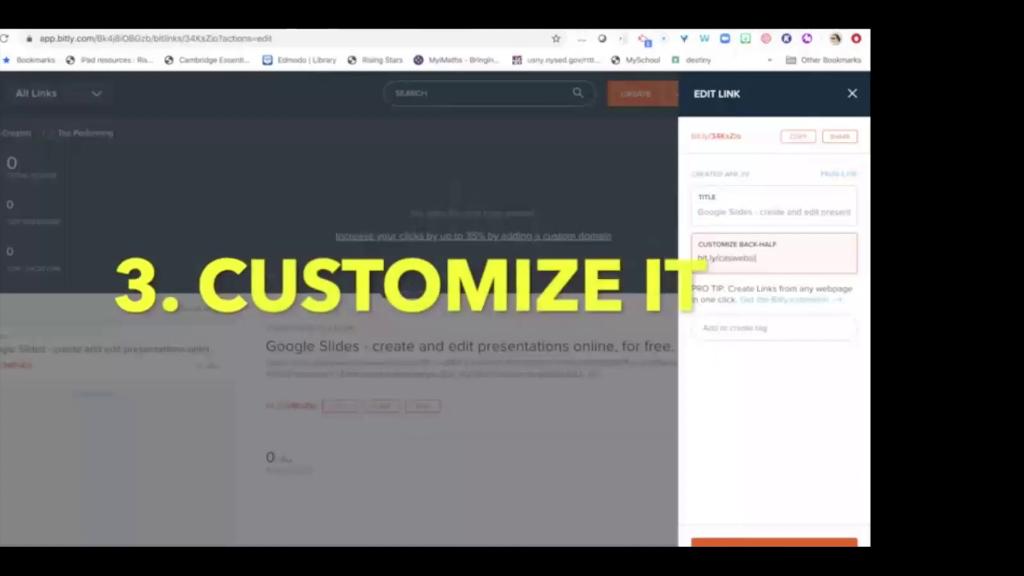
left_click(769, 209)
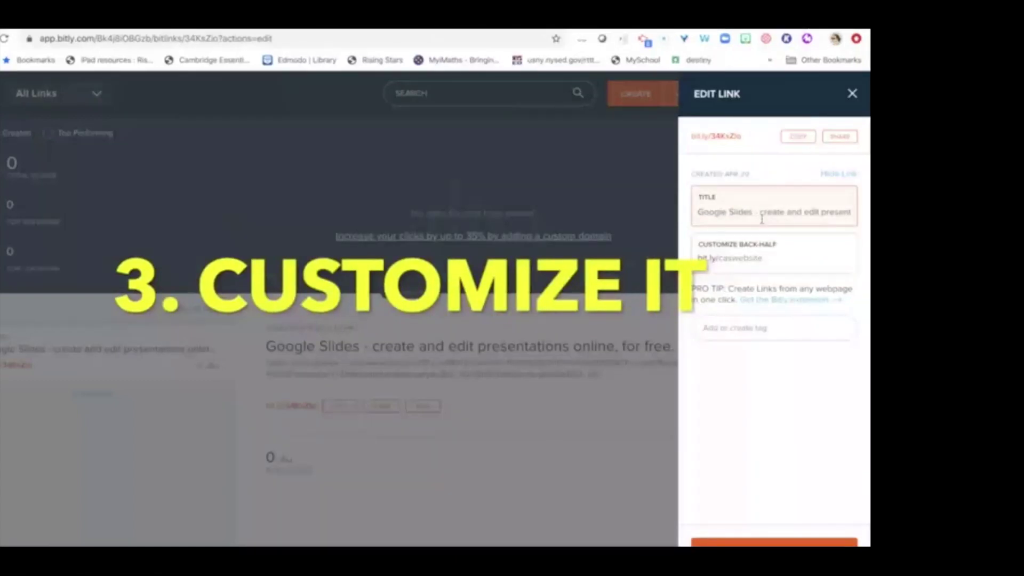
triple_click(761, 219)
type("Creating CAS")
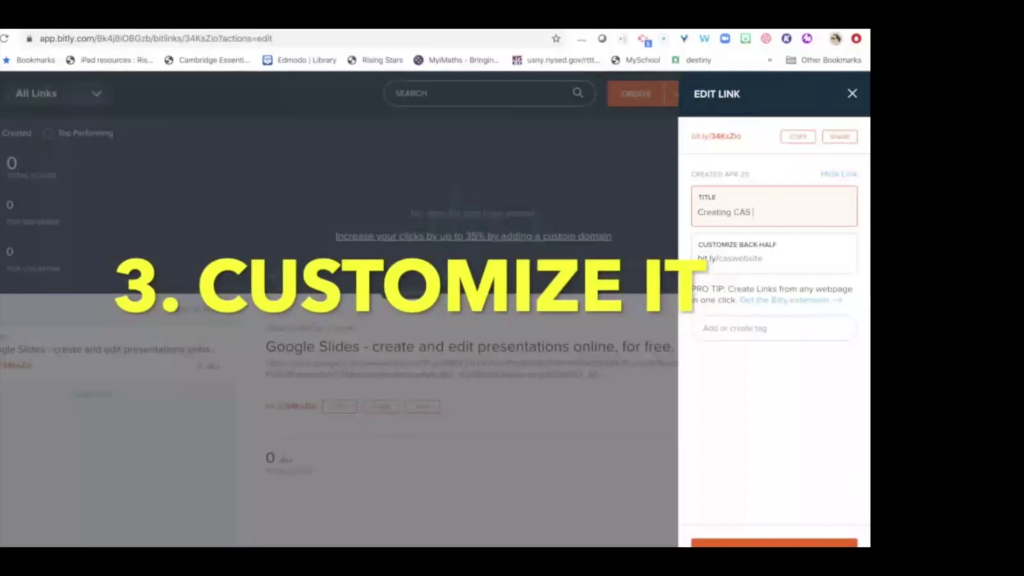
type(" Website Using Google Site")
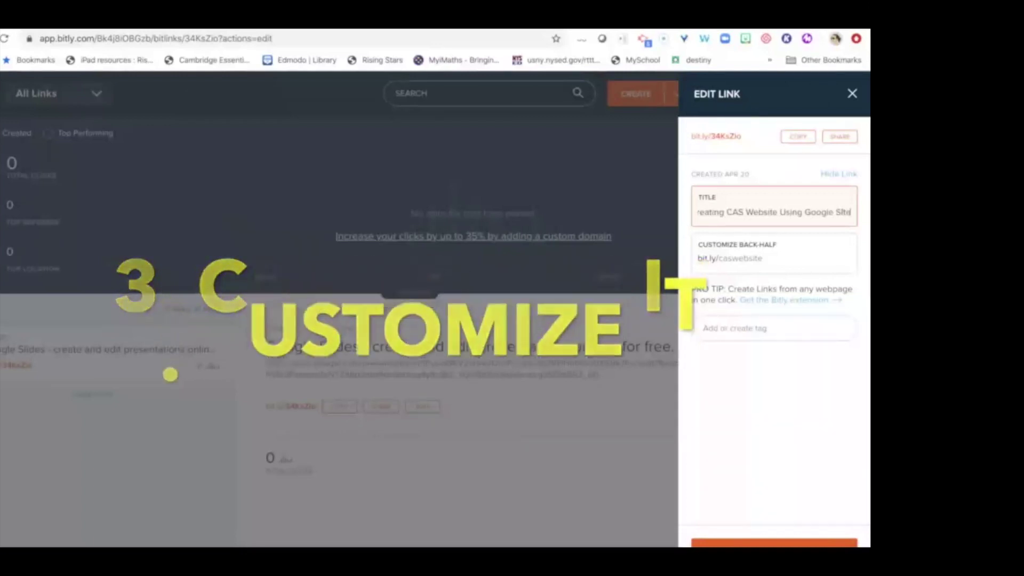
type("s")
key("Return")
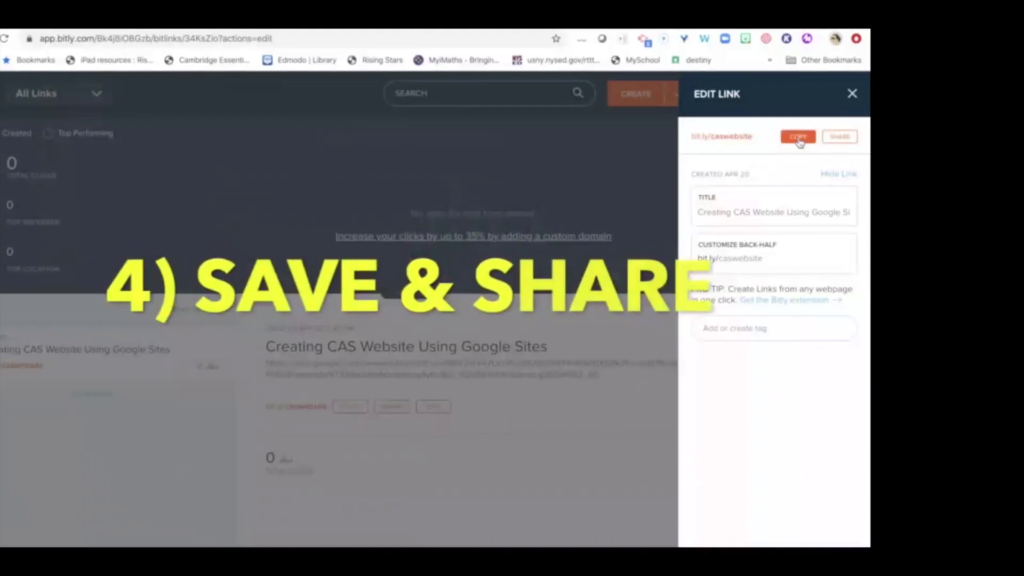
left_click(798, 139)
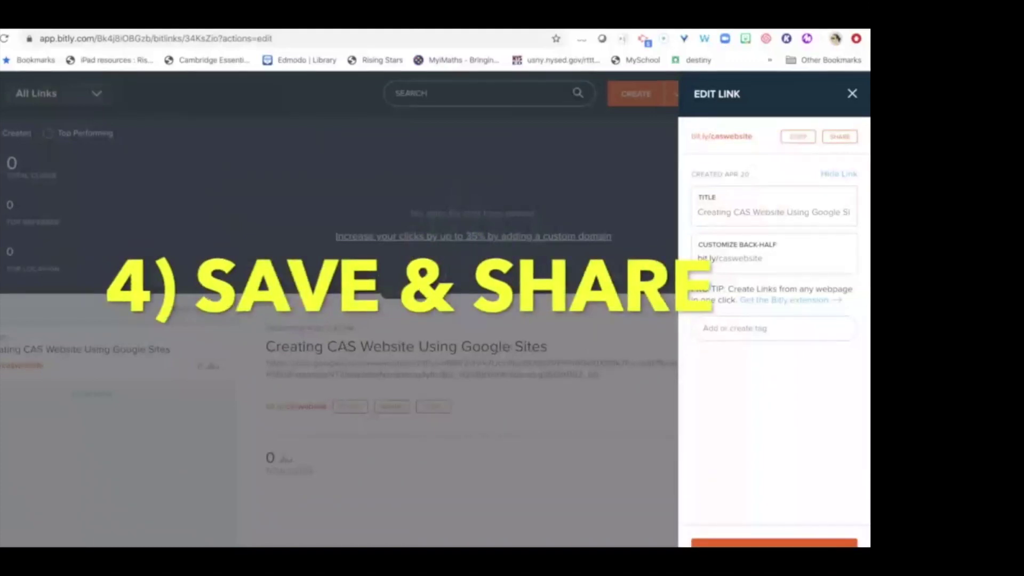
key("super+t")
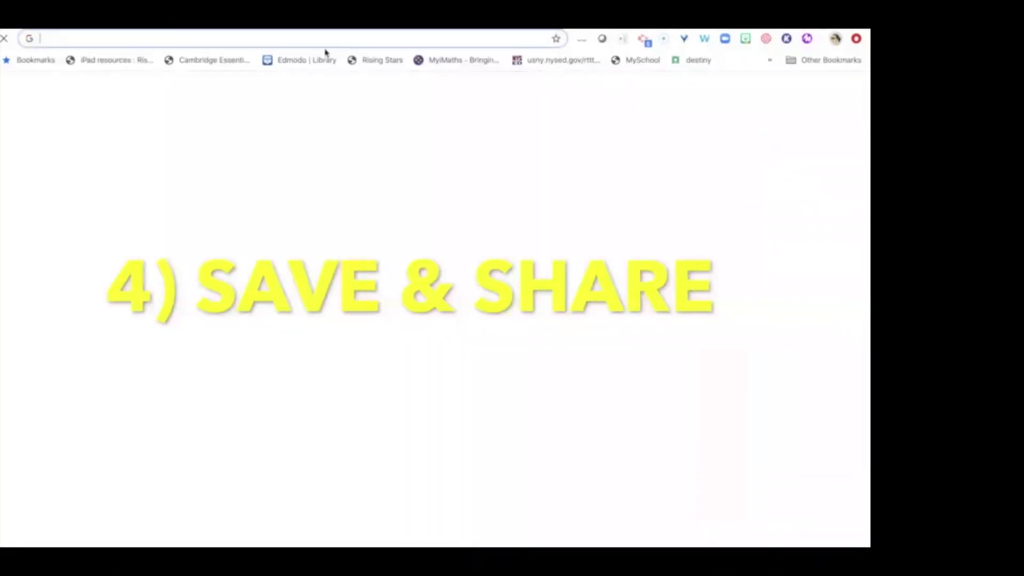
key("super+v")
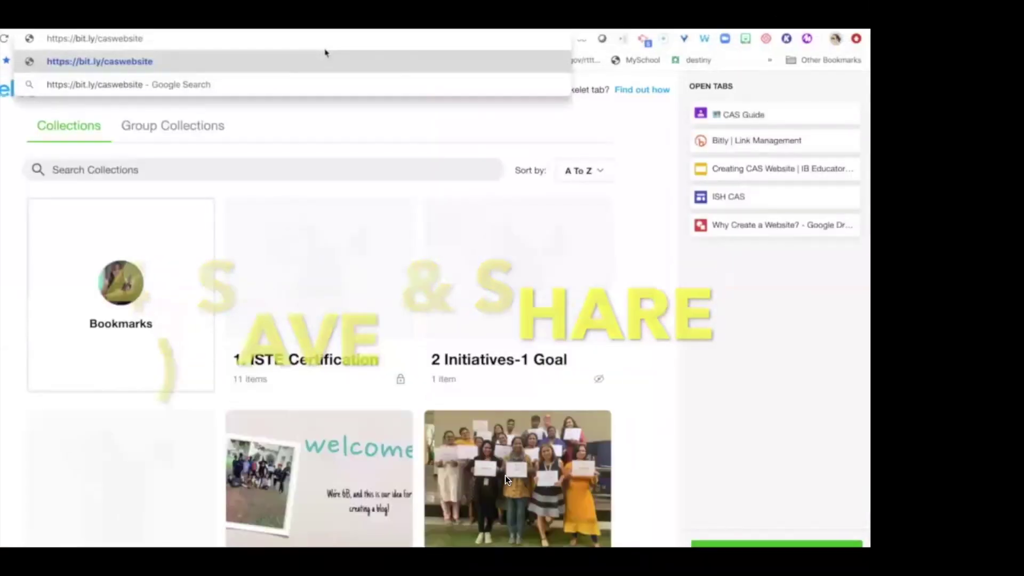
key("Return")
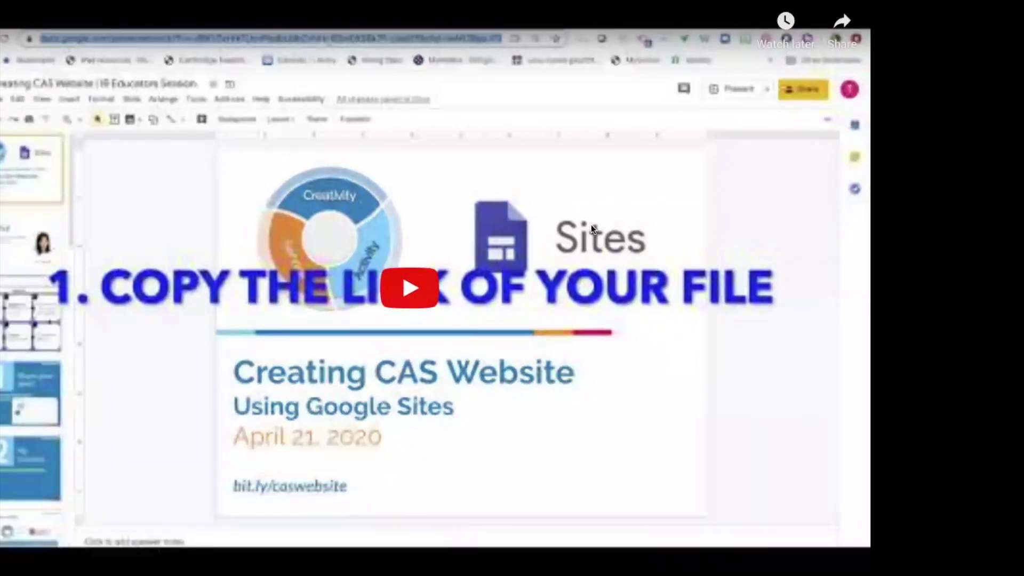
Exit the full-screen Bitly video and advance to slide 16, How to Embed Youtube Video?
left_click(510, 330)
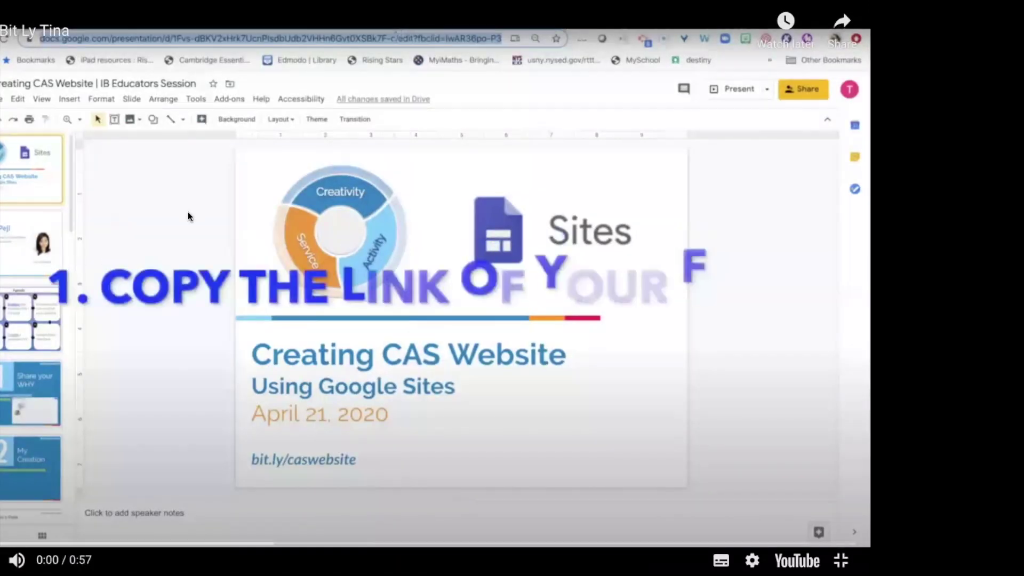
key("Escape")
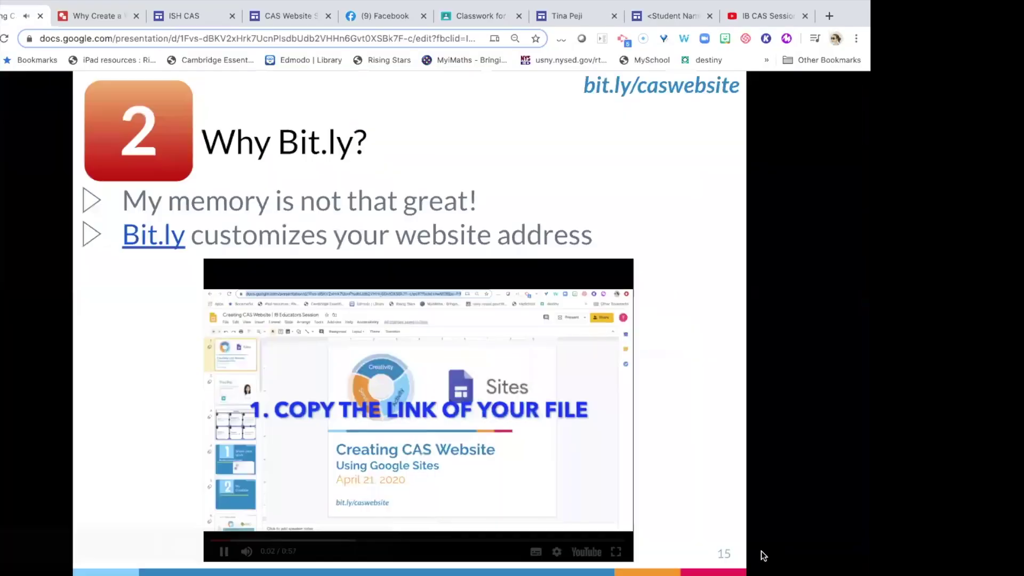
left_click(278, 228)
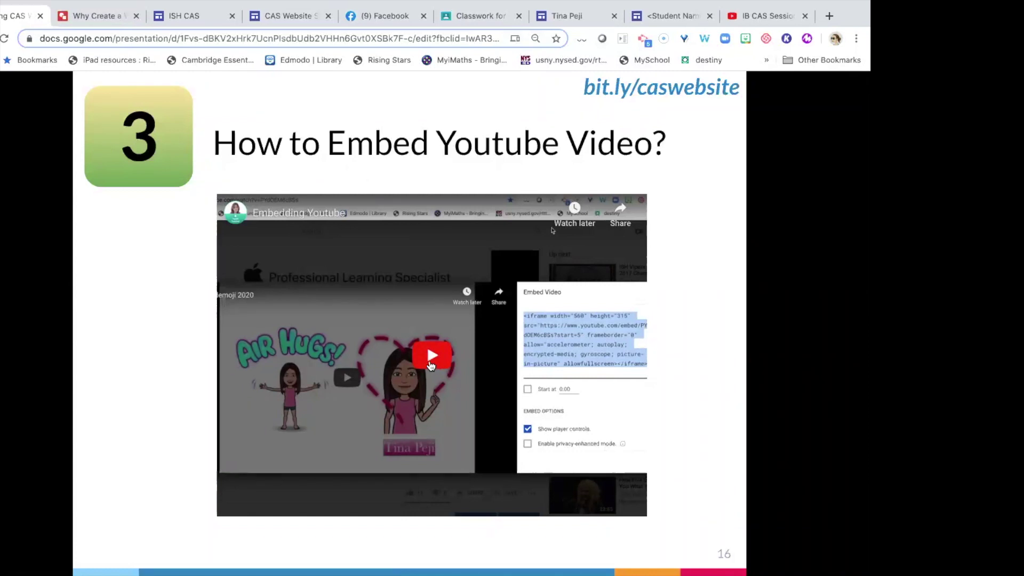
Watch the YouTube embedding demo full screen, then move on to slide 17 about Facebook.
left_click(431, 358)
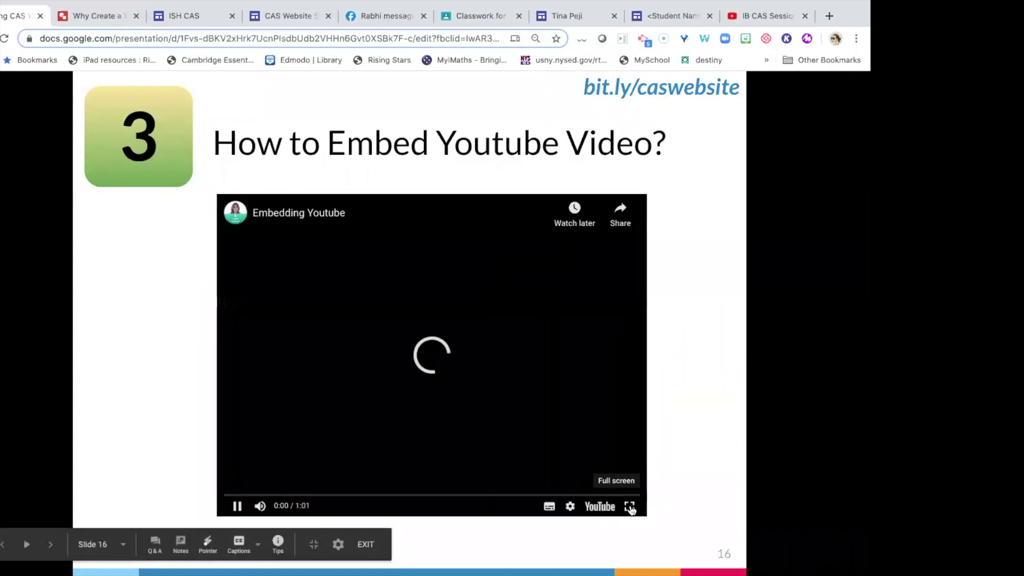
left_click(630, 507)
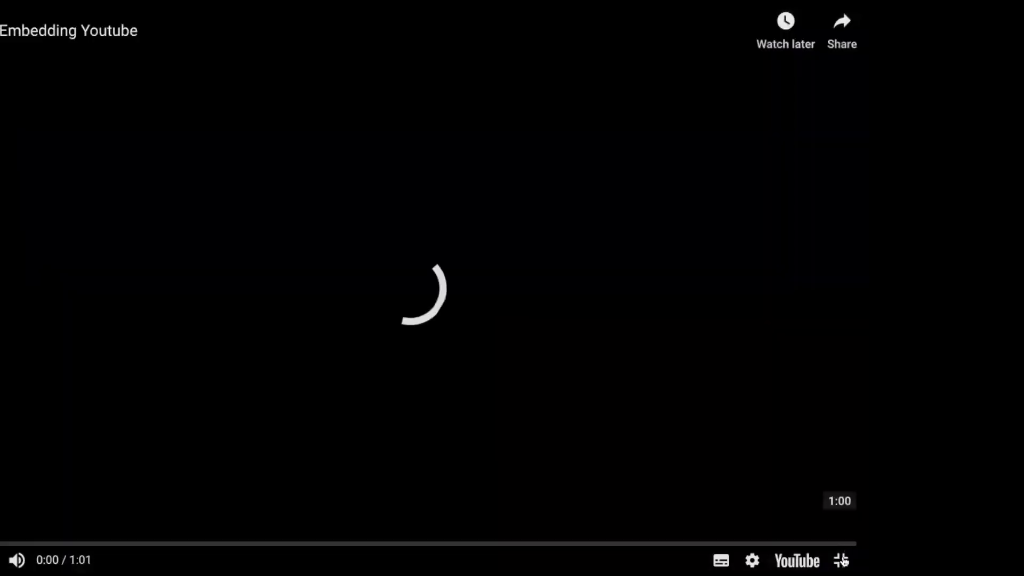
key("Escape")
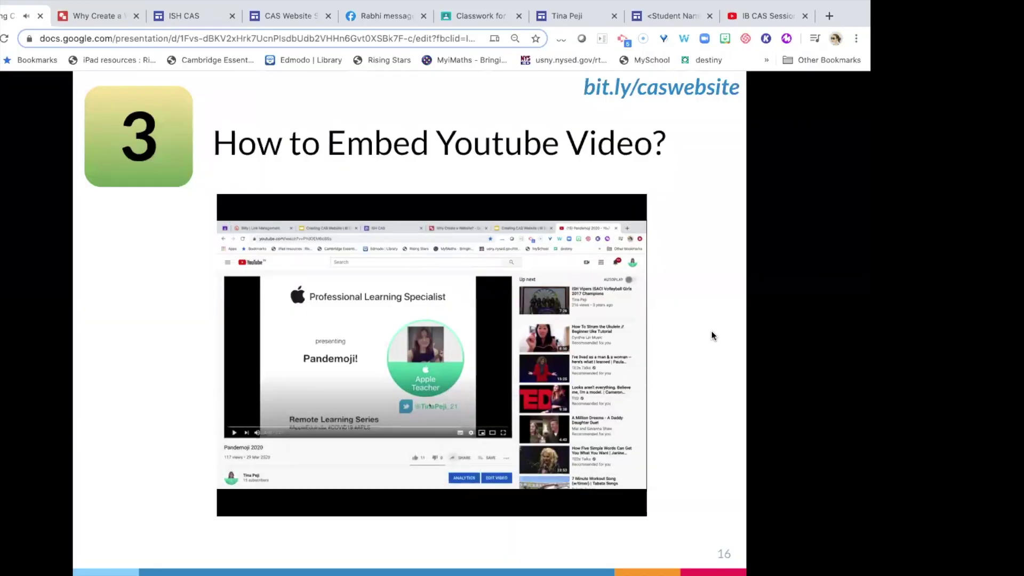
key("Right")
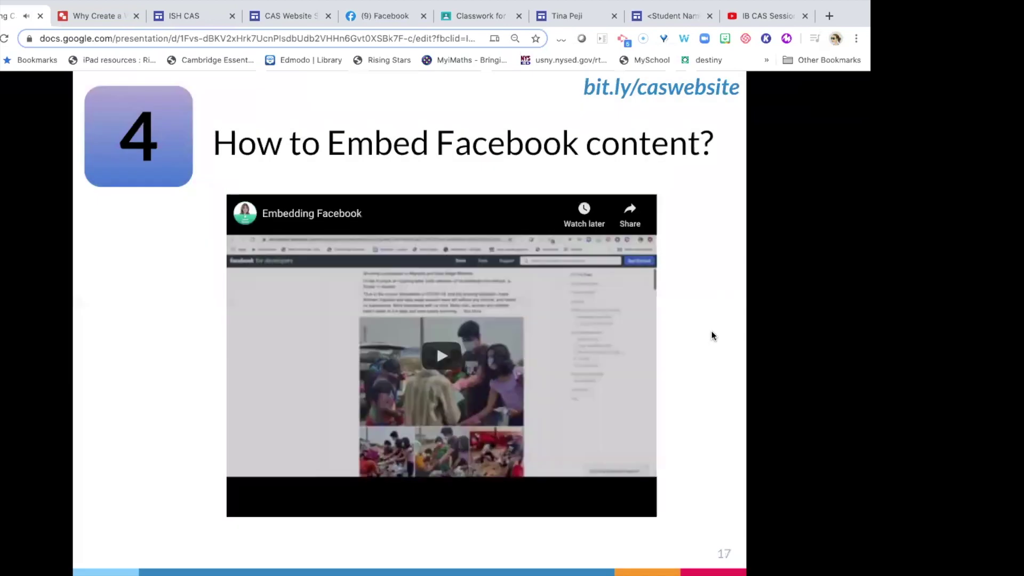
Play the Facebook embedding demo full screen and copy the post's iframe embed code.
left_click(458, 363)
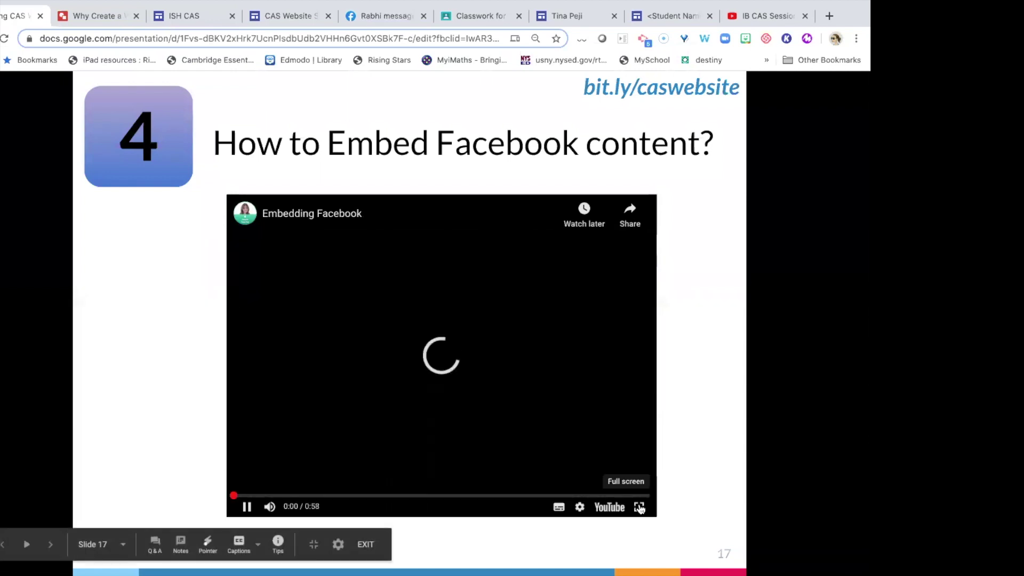
left_click(639, 505)
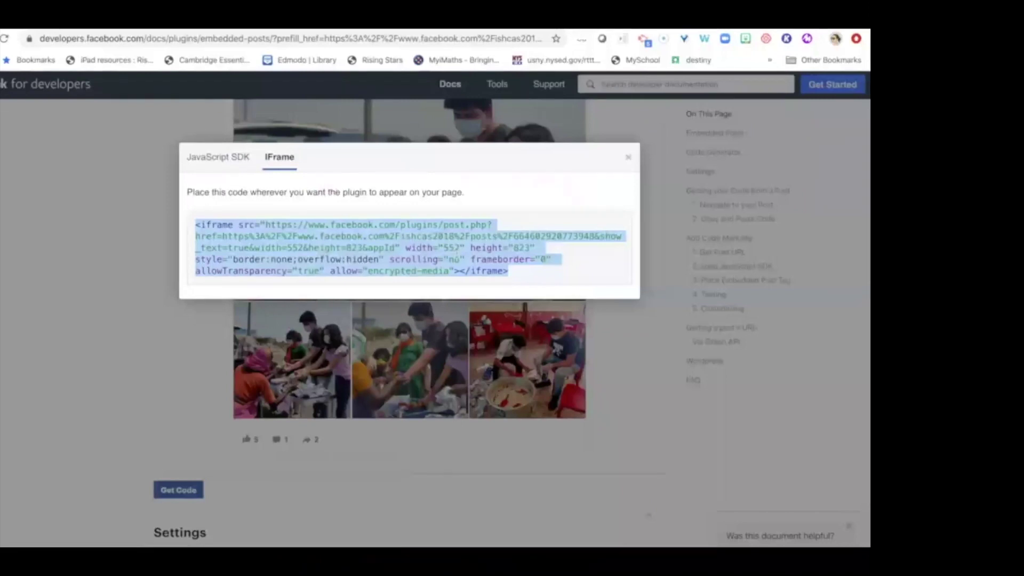
right_click(457, 254)
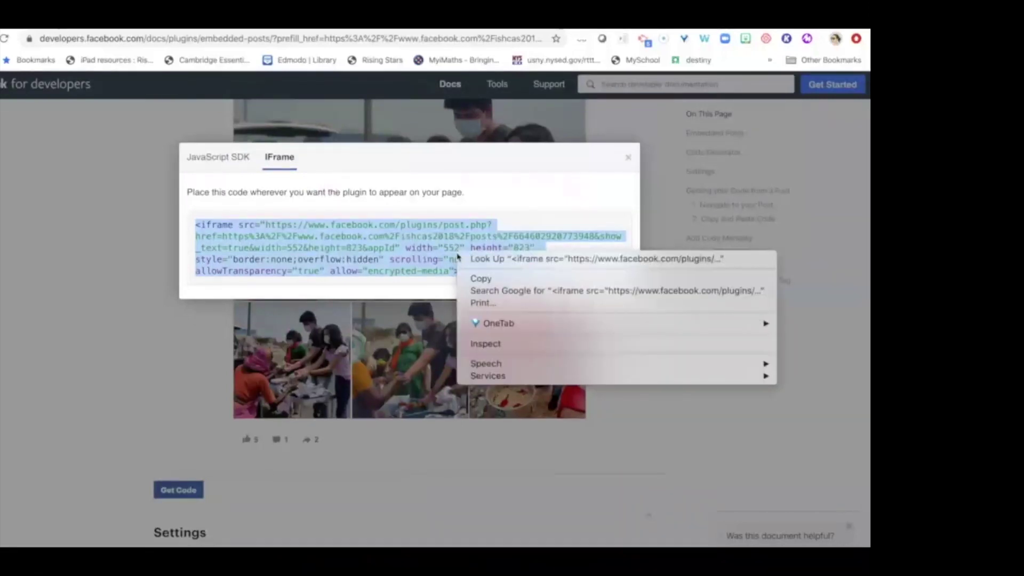
left_click(472, 279)
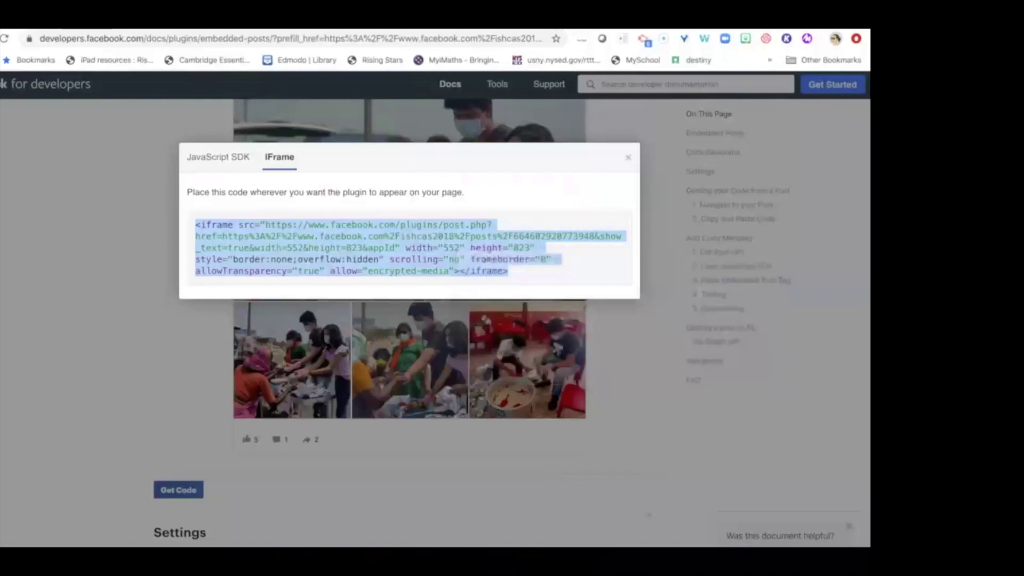
Embed the Facebook iframe code under 'Be Creative! Pandemic Series' and enlarge the post.
left_click(128, 28)
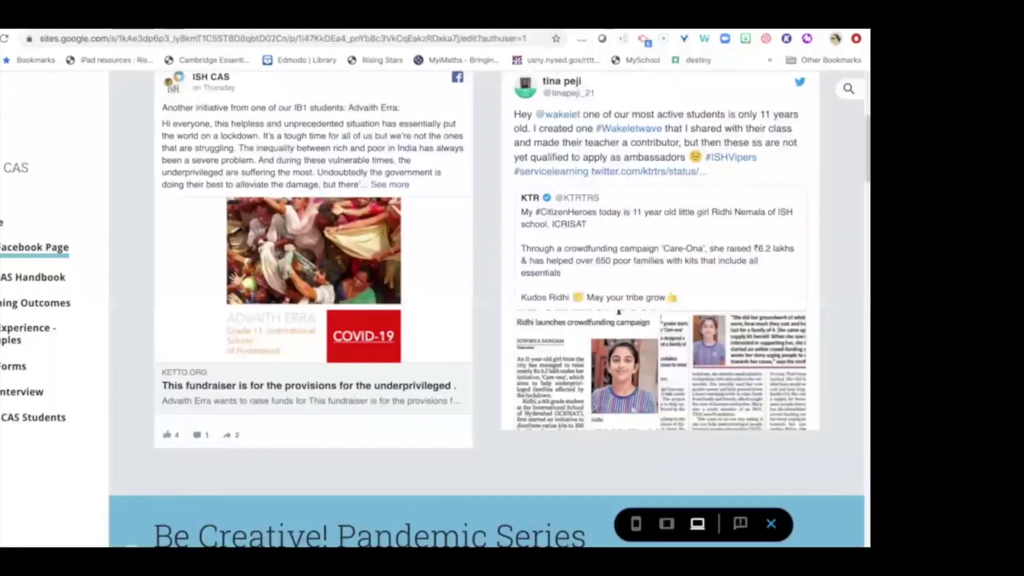
left_click(759, 523)
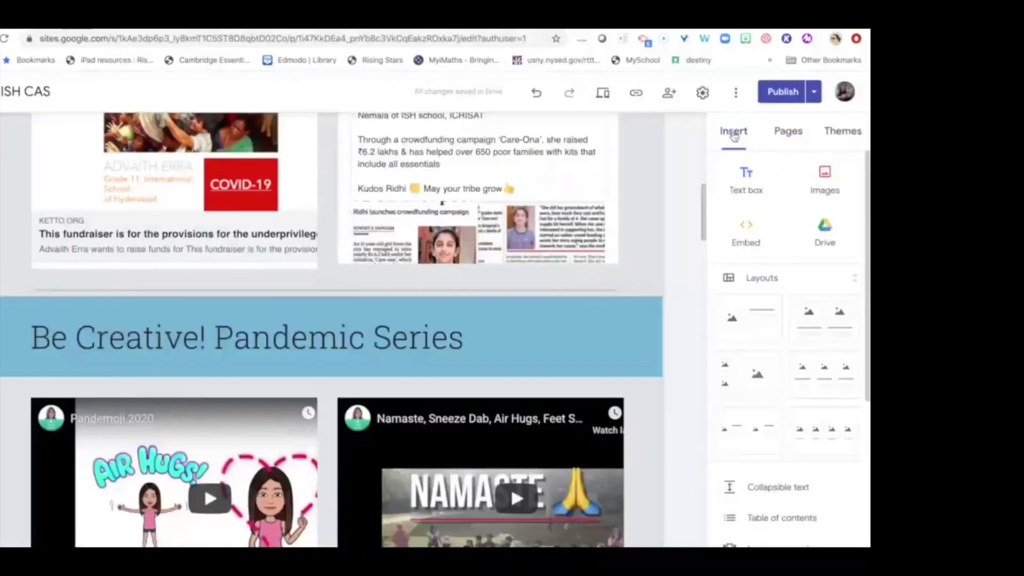
left_click(746, 233)
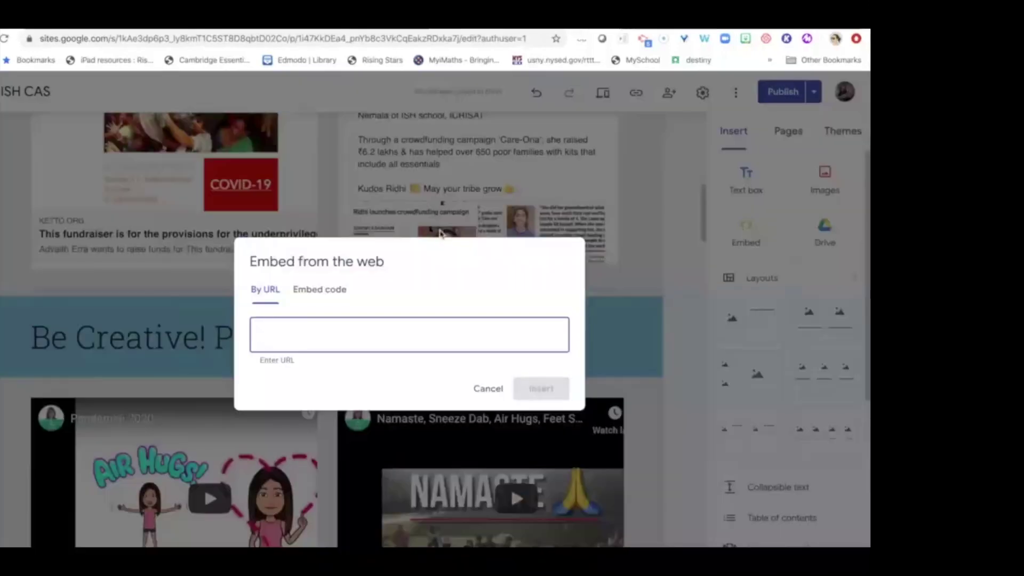
left_click(308, 295)
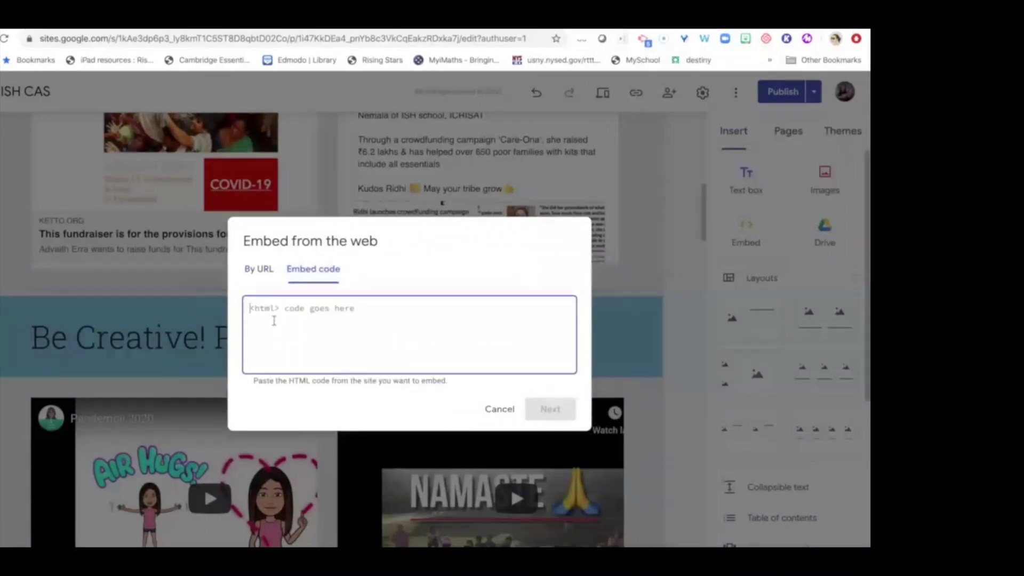
right_click(274, 322)
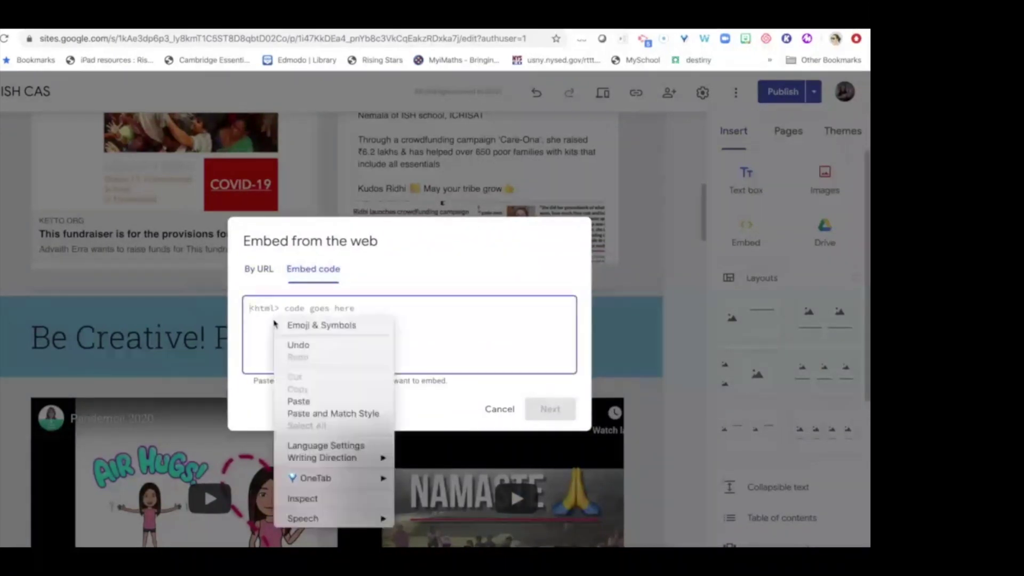
left_click(299, 401)
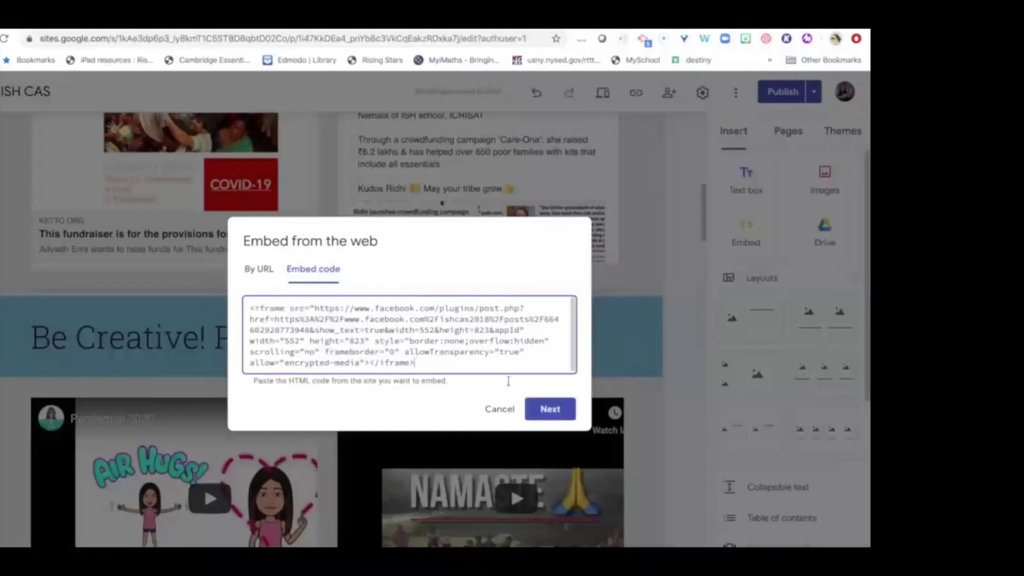
left_click(555, 412)
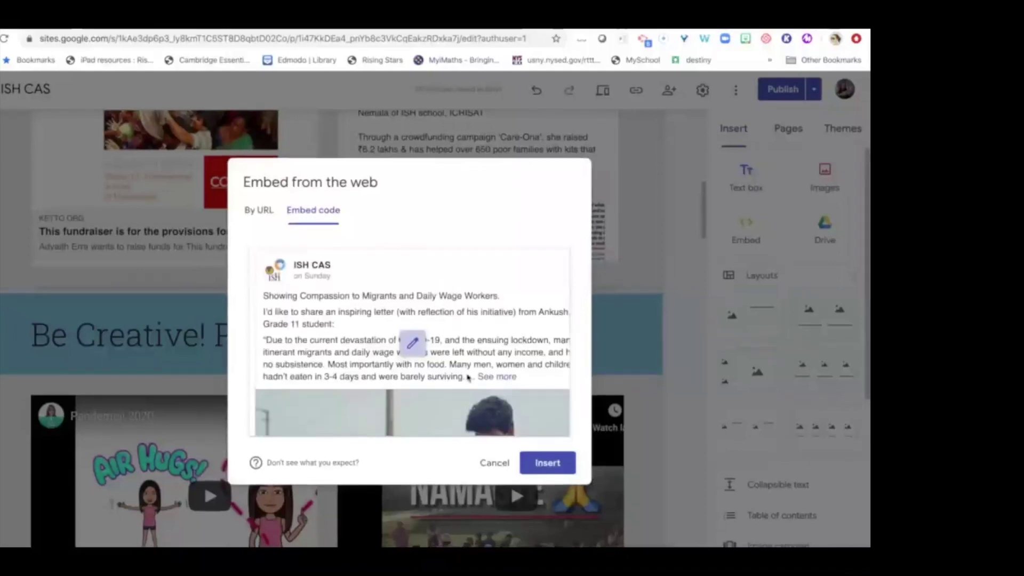
left_click(546, 465)
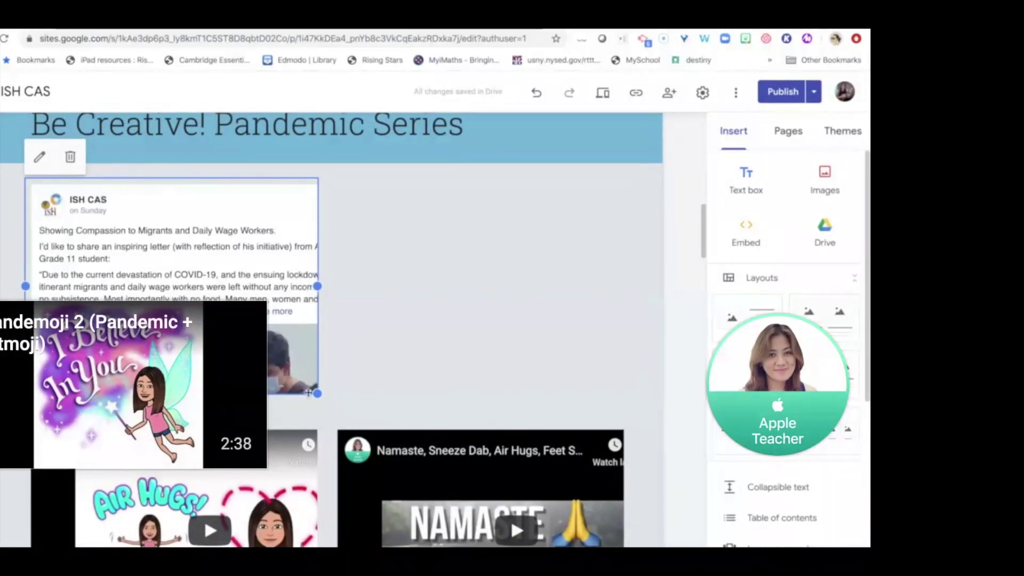
left_click_drag(315, 394, 316, 420)
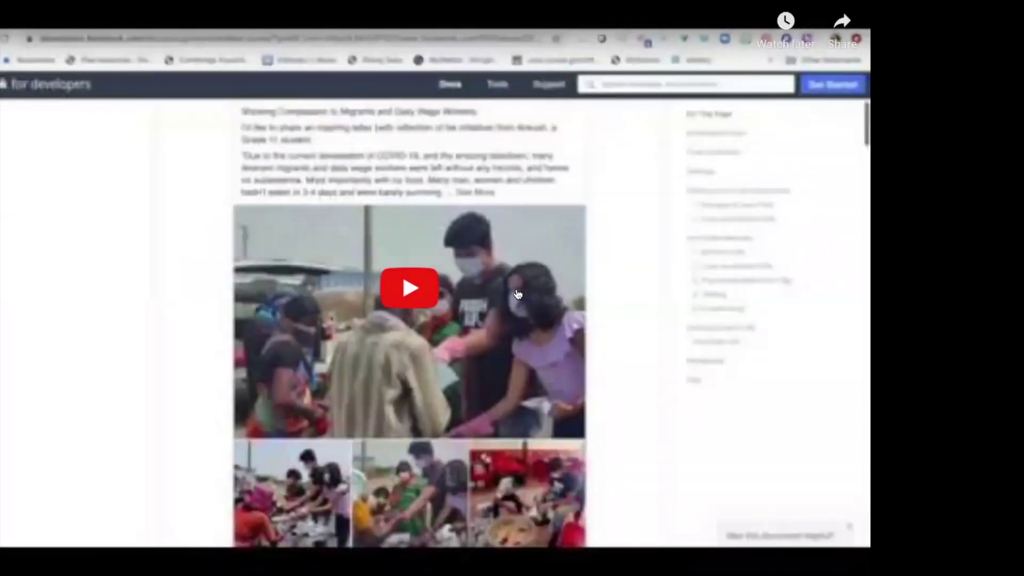
Advance to slide 18, How to Embed Twitter Post?, and play its embedded video.
key("Escape")
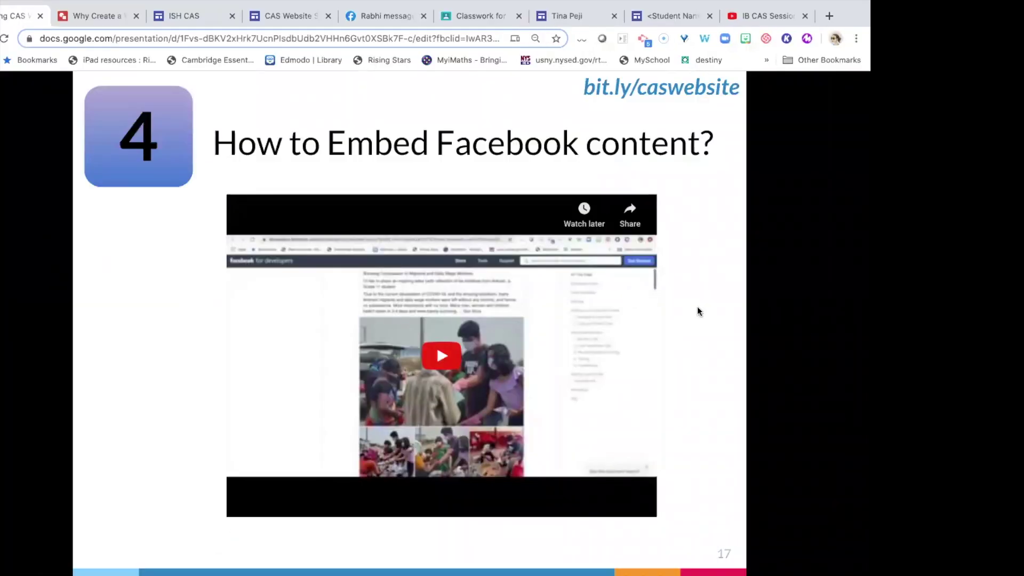
left_click(722, 368)
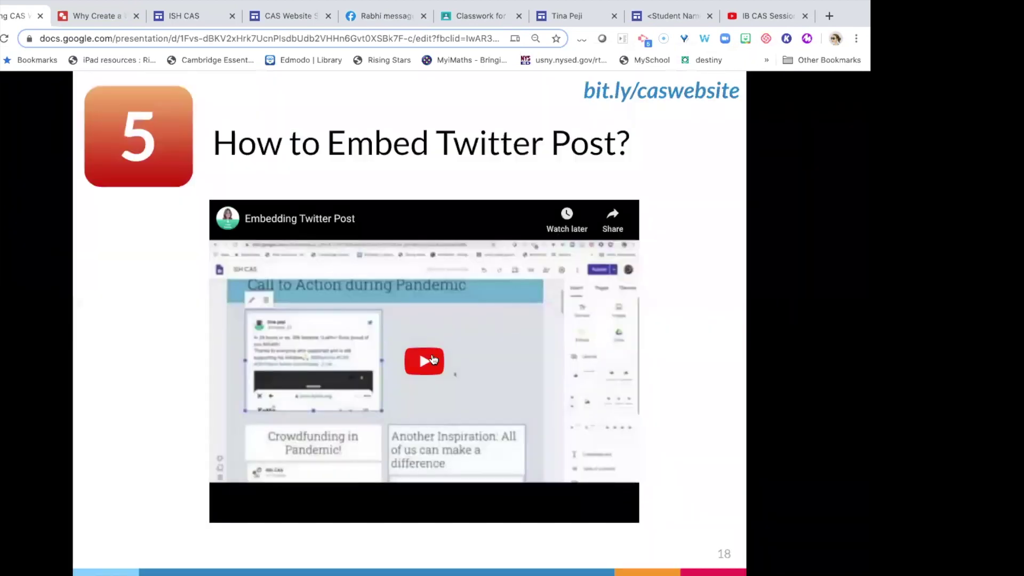
left_click(430, 362)
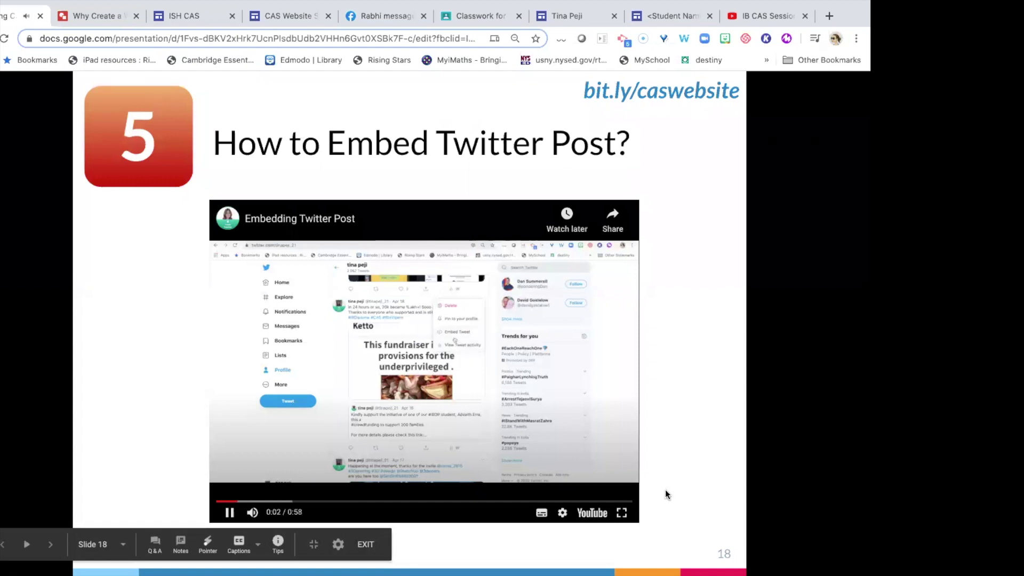
Watch the demo full screen and copy the fundraiser tweet's embed code from Twitter Publish.
left_click(622, 513)
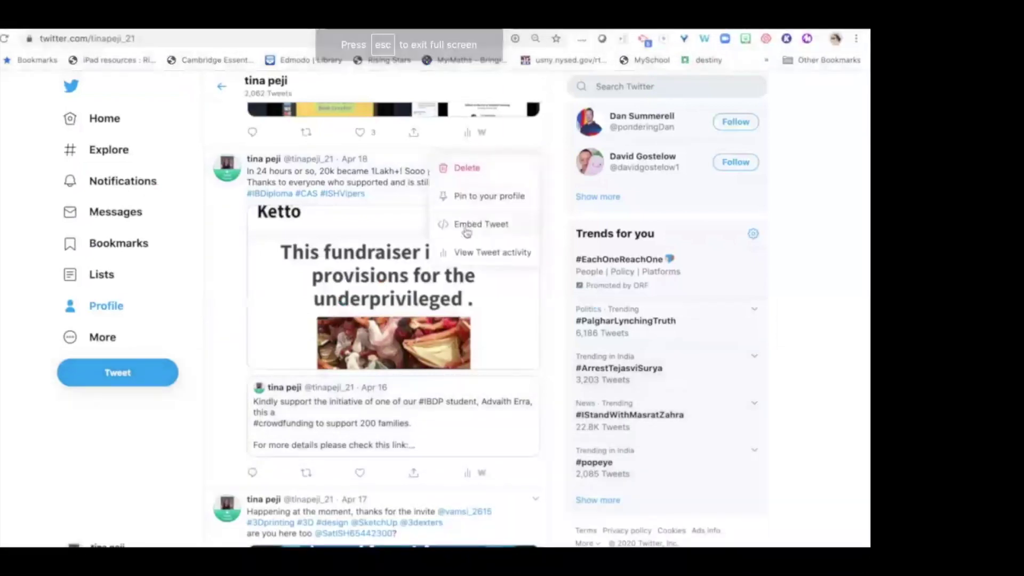
left_click(466, 224)
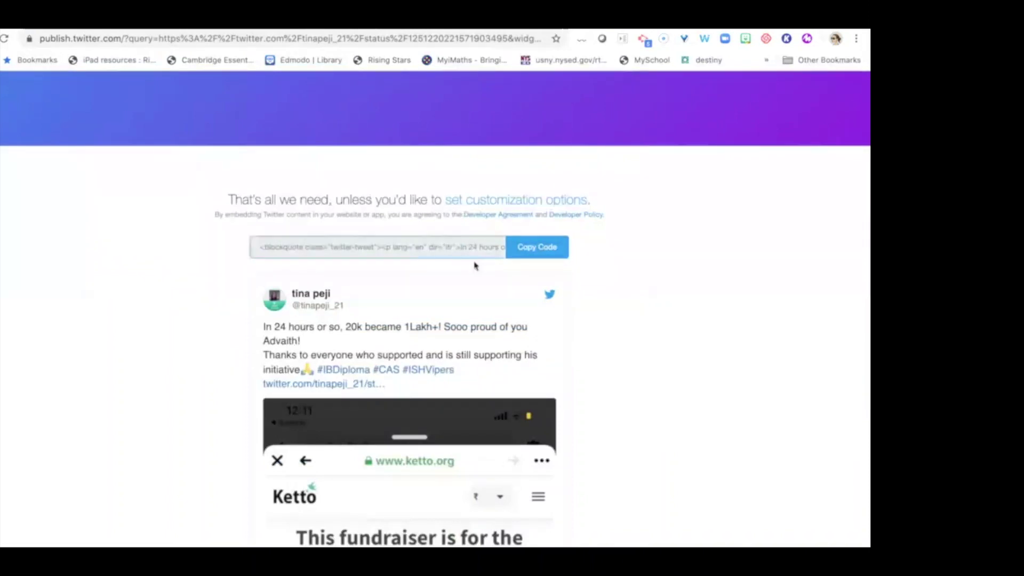
left_click(531, 250)
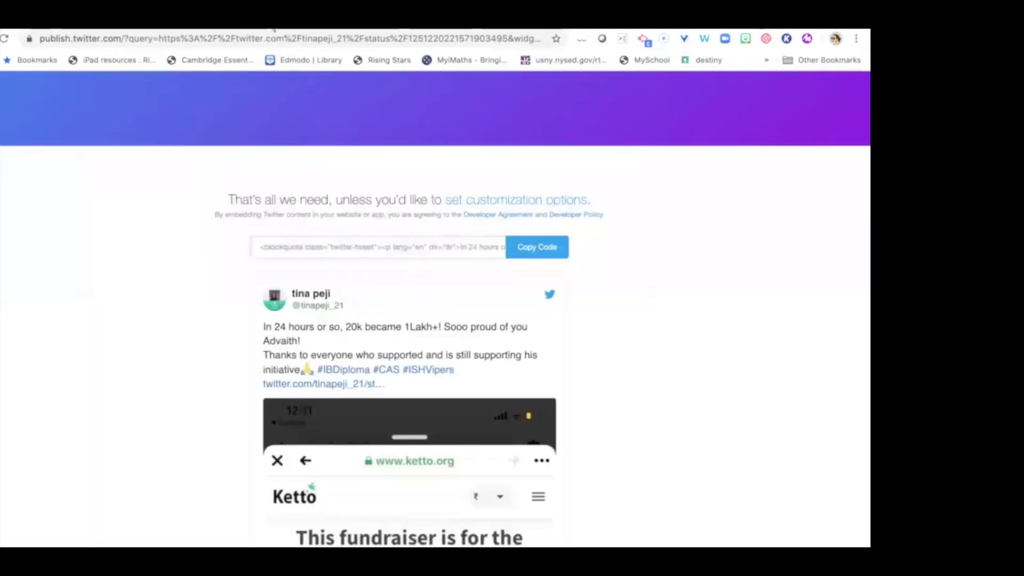
key("super+t")
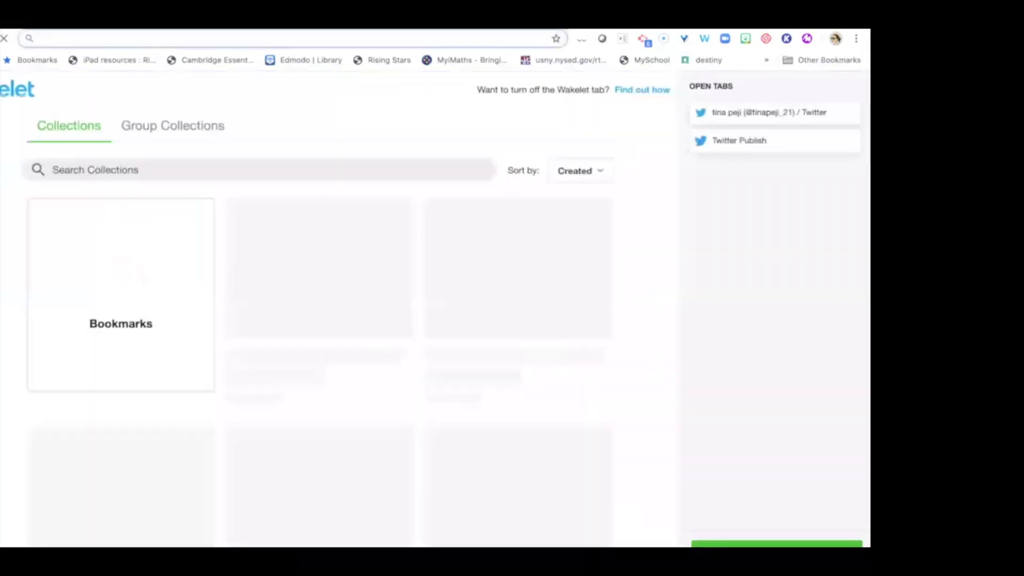
Paste the tweet's embed code into the site's Embed dialog, insert it under 'Call to Action during Pandemic', and return to slide 18.
type("is")
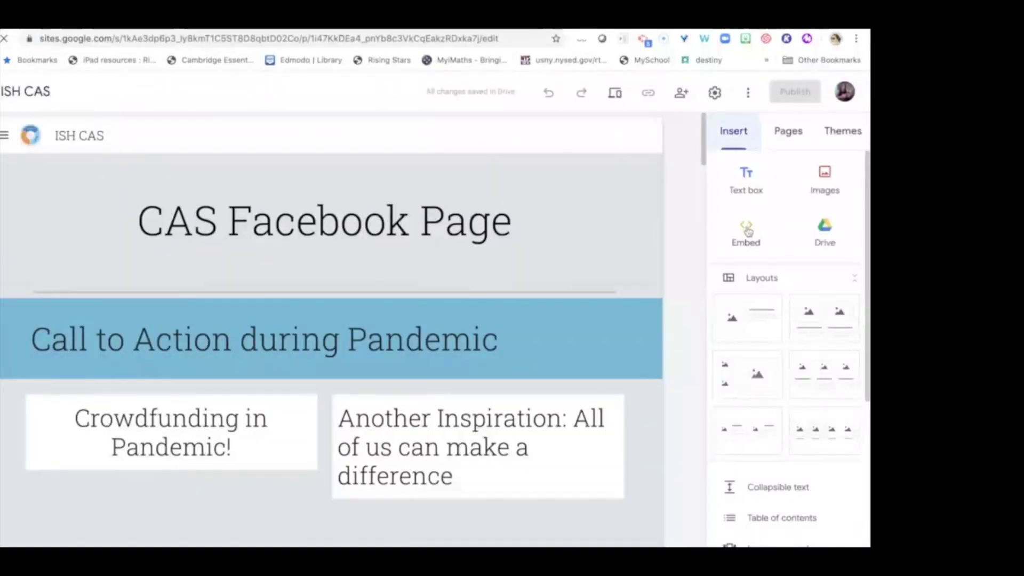
left_click(746, 231)
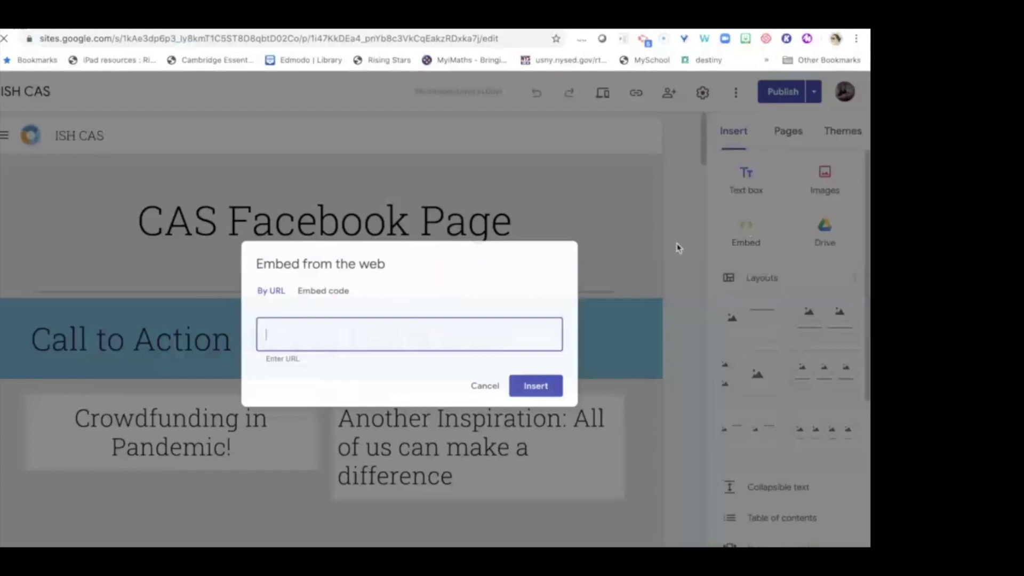
left_click(319, 290)
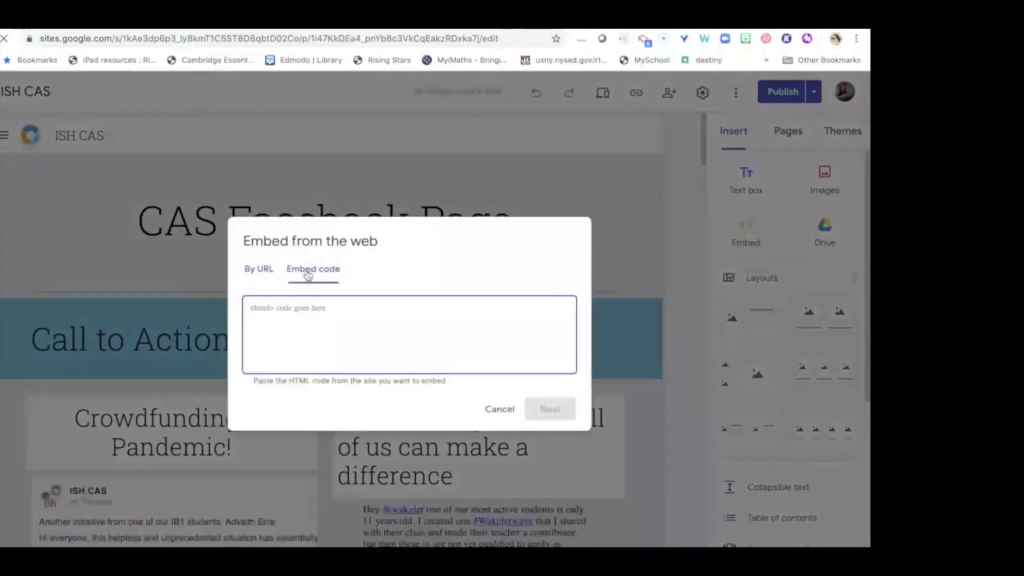
left_click(270, 312)
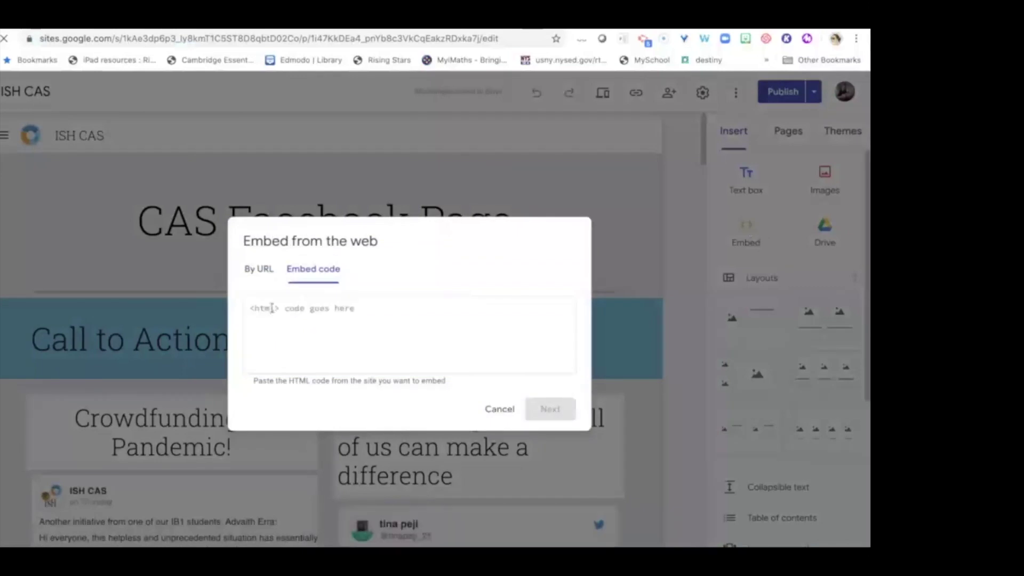
right_click(271, 308)
left_click(311, 390)
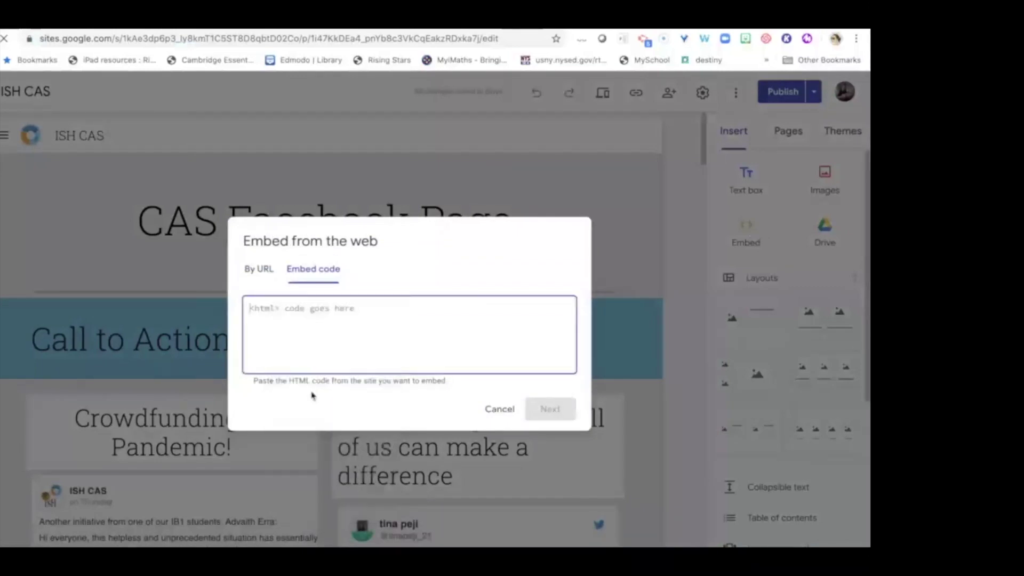
scroll(380, 357, "up", 10)
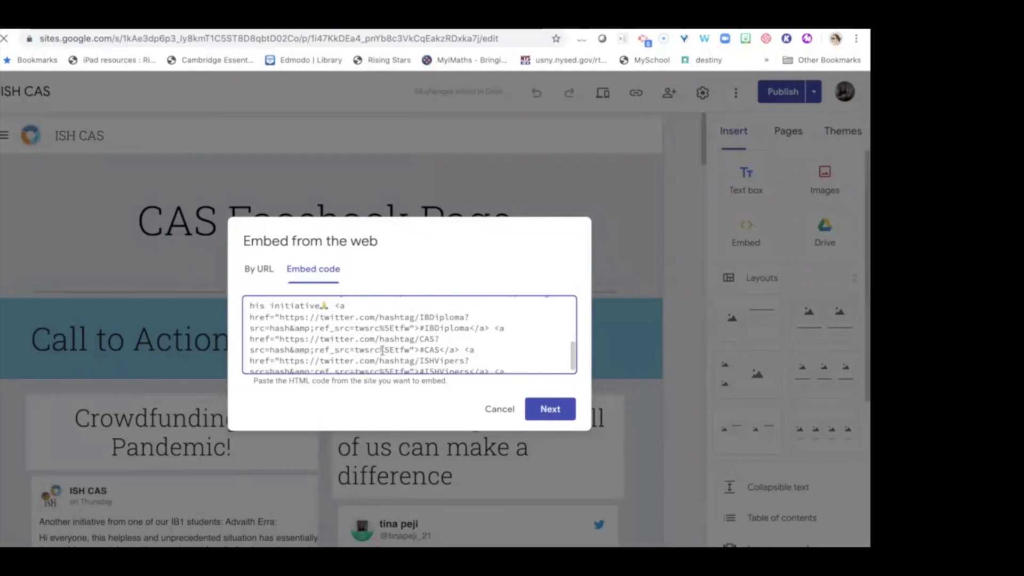
scroll(408, 335, "down", 10)
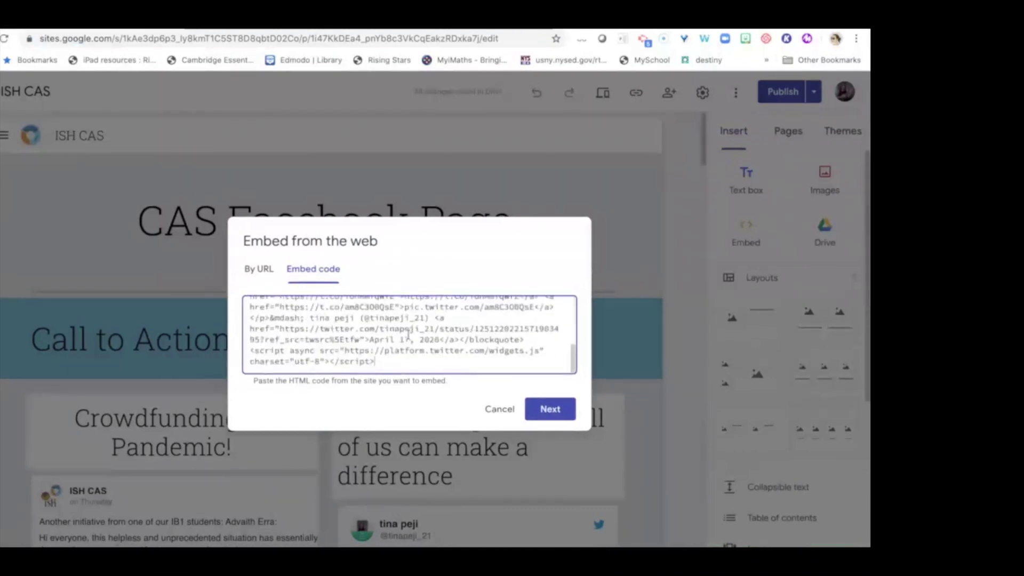
scroll(408, 334, "up", 10)
left_click(539, 408)
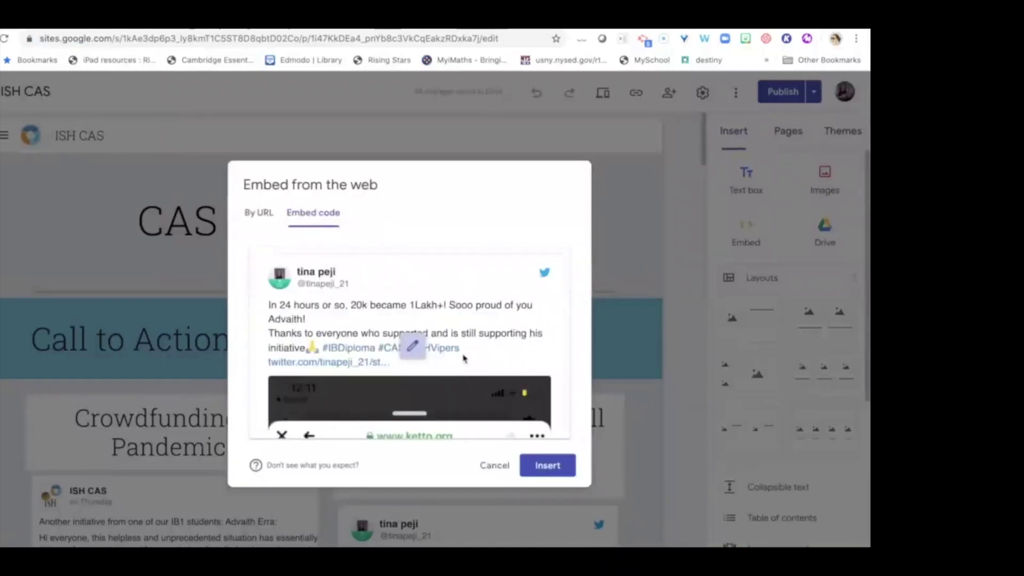
left_click(548, 475)
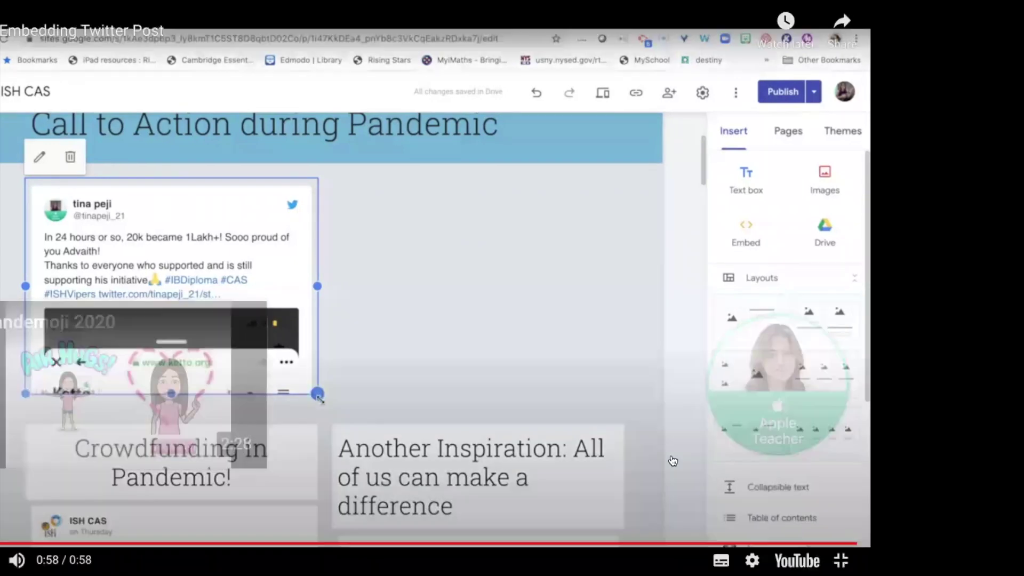
key("Escape")
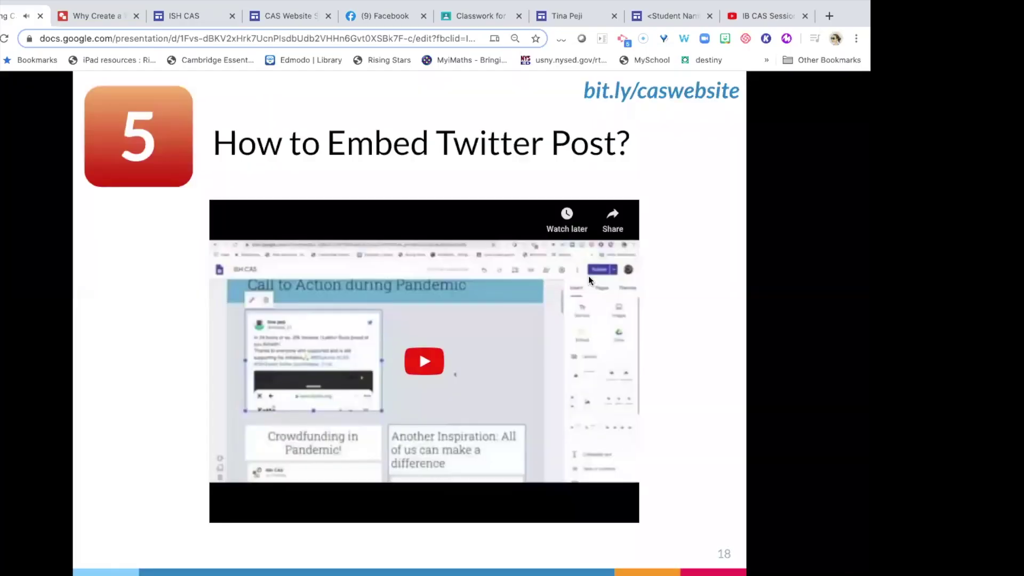